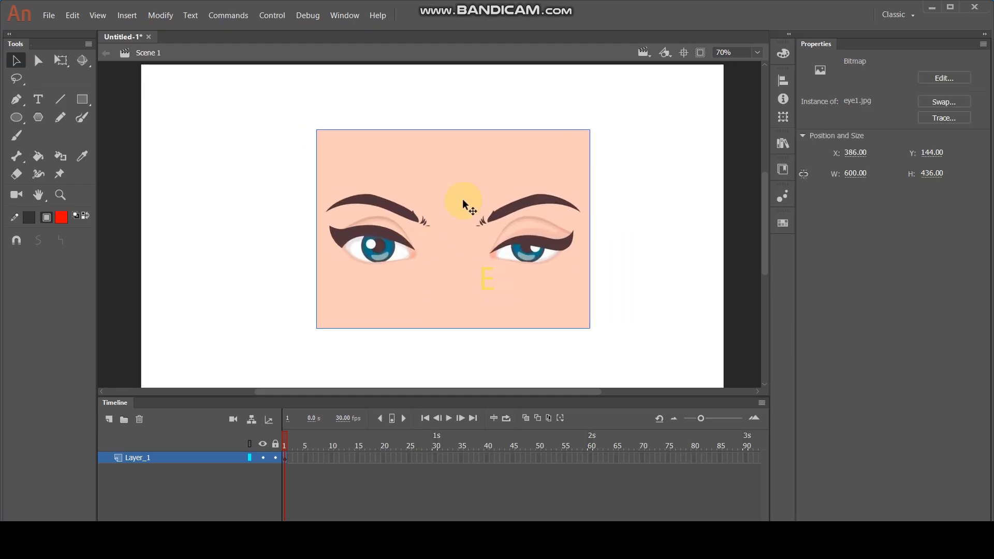
Reposition the eye1.jpg reference image on the stage, and add a new layer above its locked layer.
left_click_drag(434, 260, 450, 267)
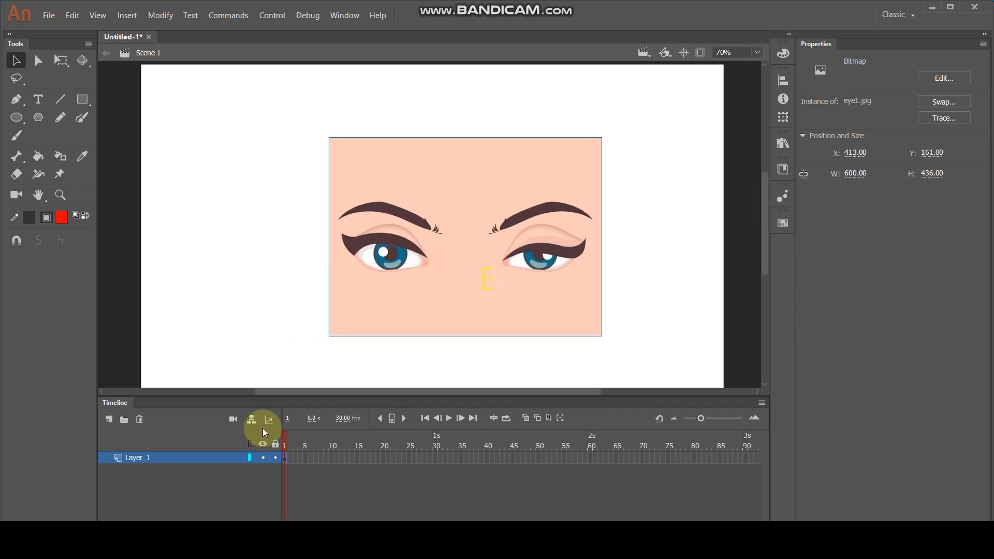
left_click(276, 458)
left_click(109, 420)
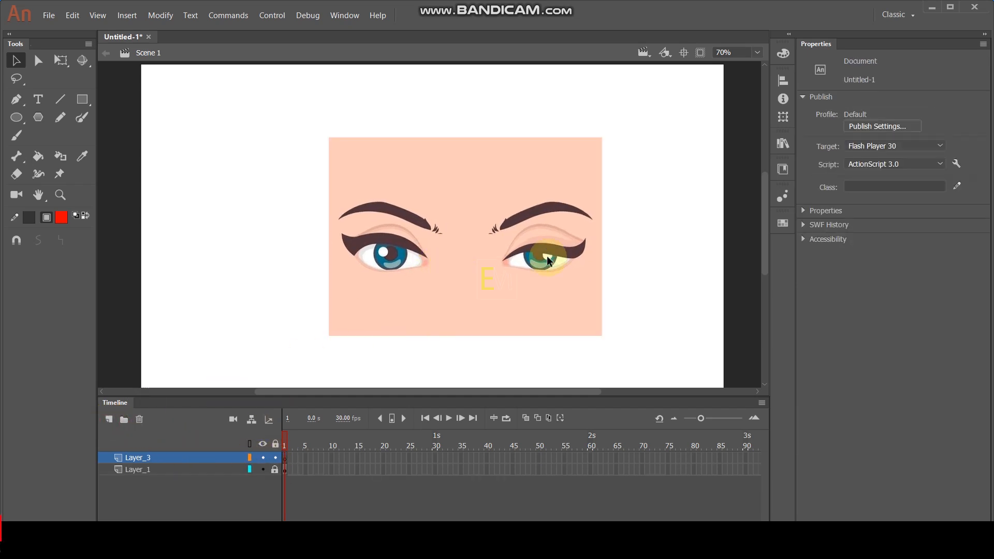
Trace the lower edge of the half-closed eye with the Paint Brush, from the inner corner to the outer wing tip.
scroll(566, 255, "up", 3)
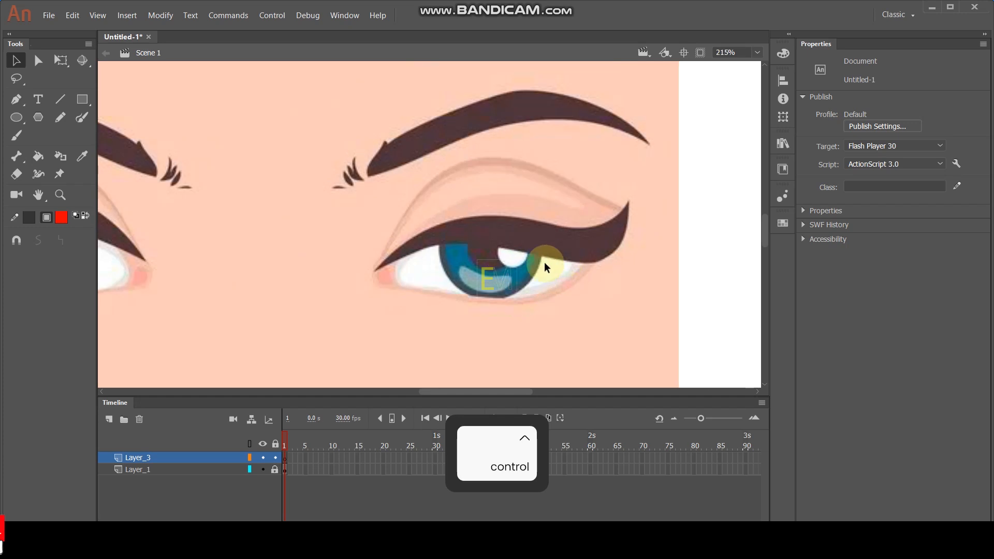
key("space")
left_click_drag(455, 230, 425, 248)
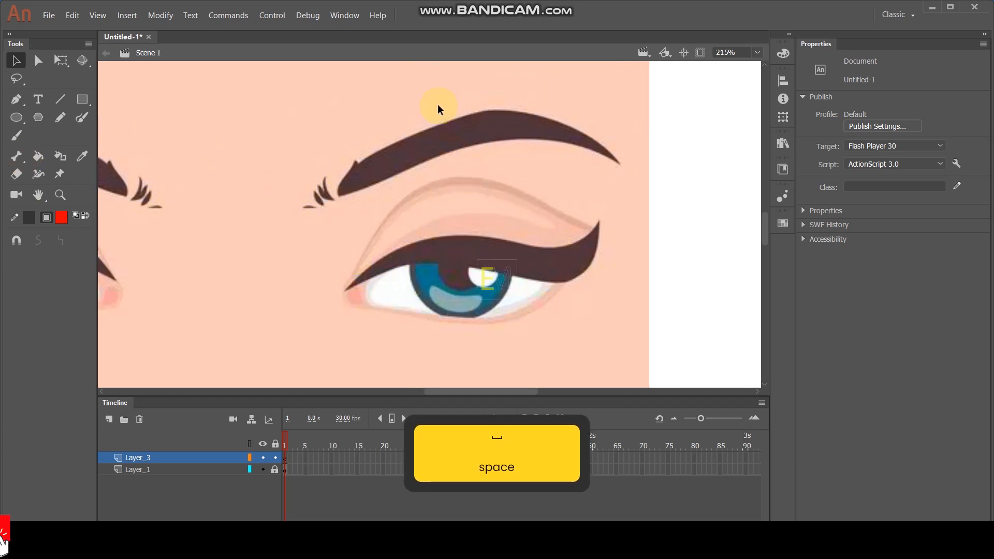
left_click(82, 117)
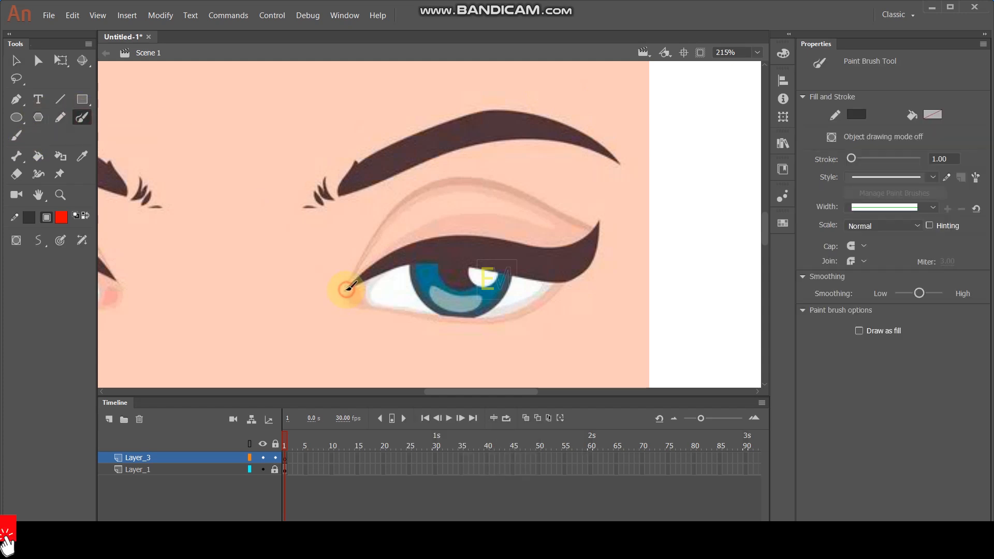
left_click_drag(345, 299, 366, 303)
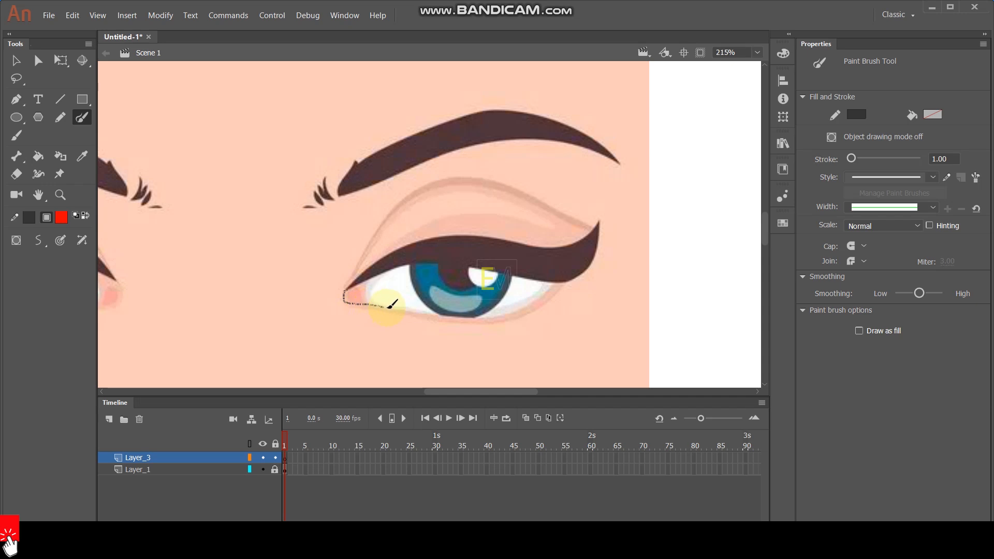
left_click_drag(454, 321, 496, 319)
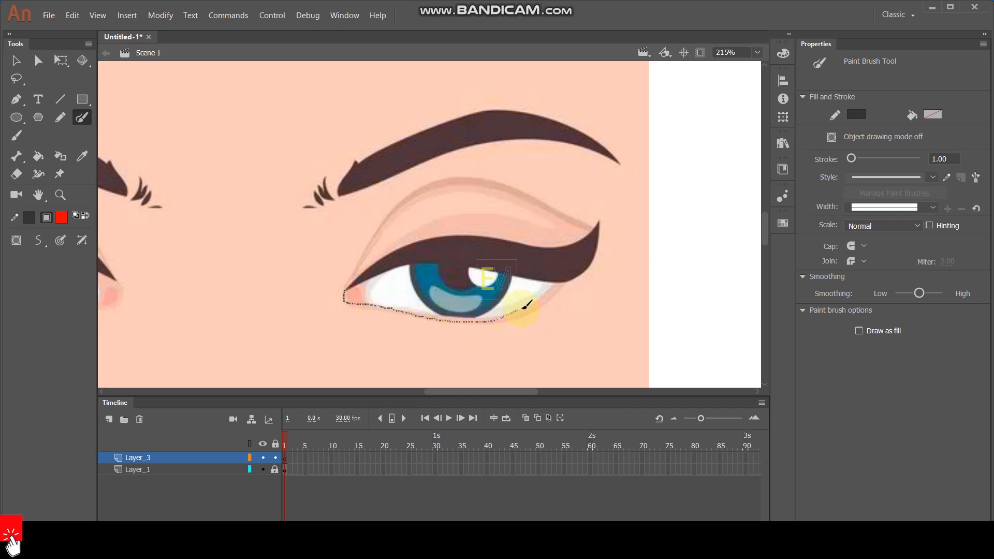
left_click_drag(555, 280, 598, 223)
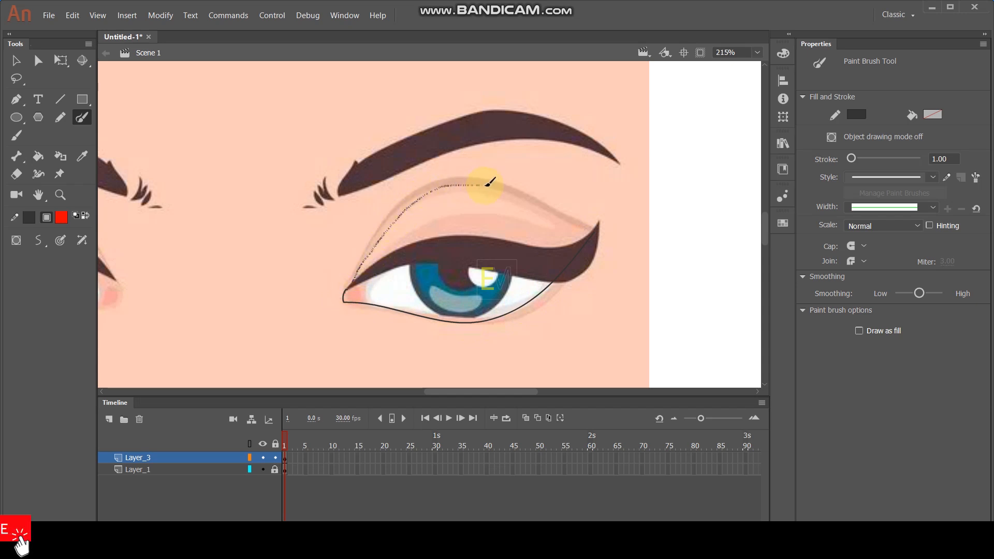
left_click_drag(566, 228, 600, 234)
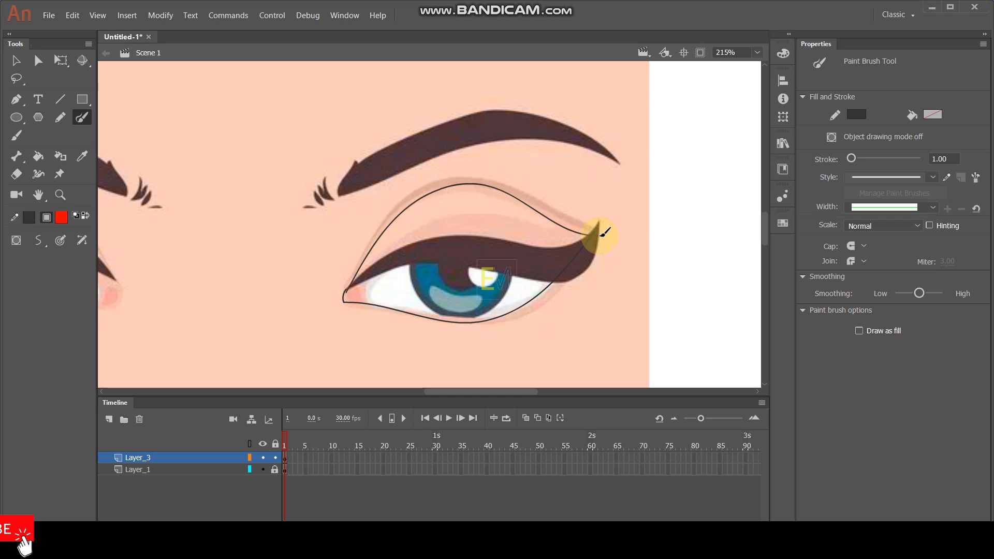
scroll(466, 266, "up", 1)
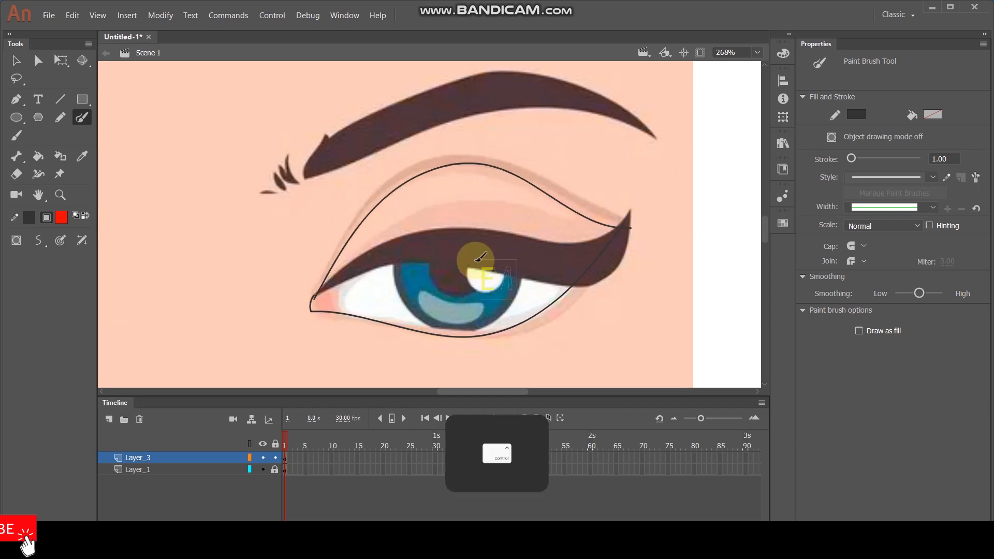
key("ctrl+z")
Draw the upper eye outline just below the lid crease, joining the inner corner to the outer wing tip.
left_click_drag(314, 299, 323, 278)
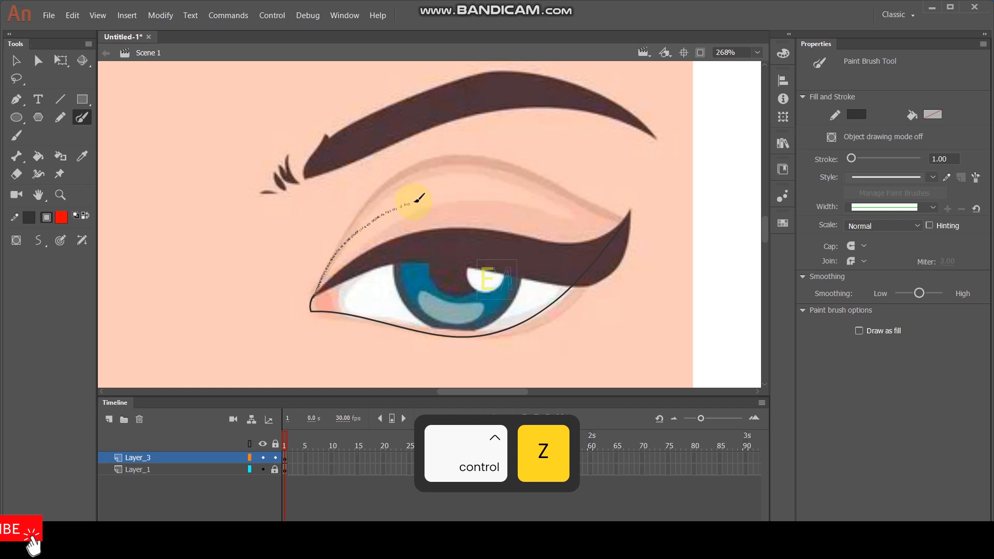
left_click_drag(475, 194, 635, 221)
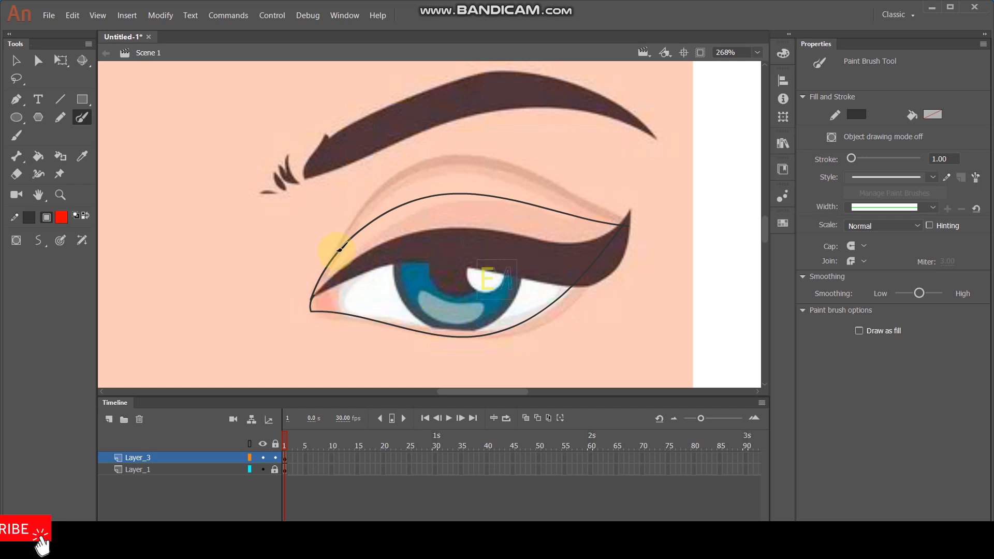
key("v")
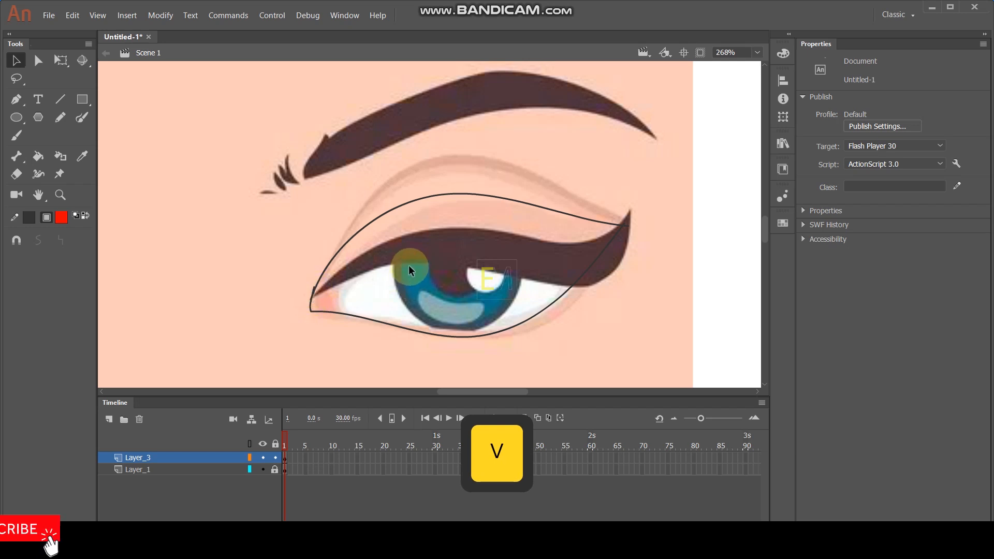
Fill the traced eye outline with the white sampled from the reference eye.
key("i")
left_click(362, 298)
left_click(392, 294)
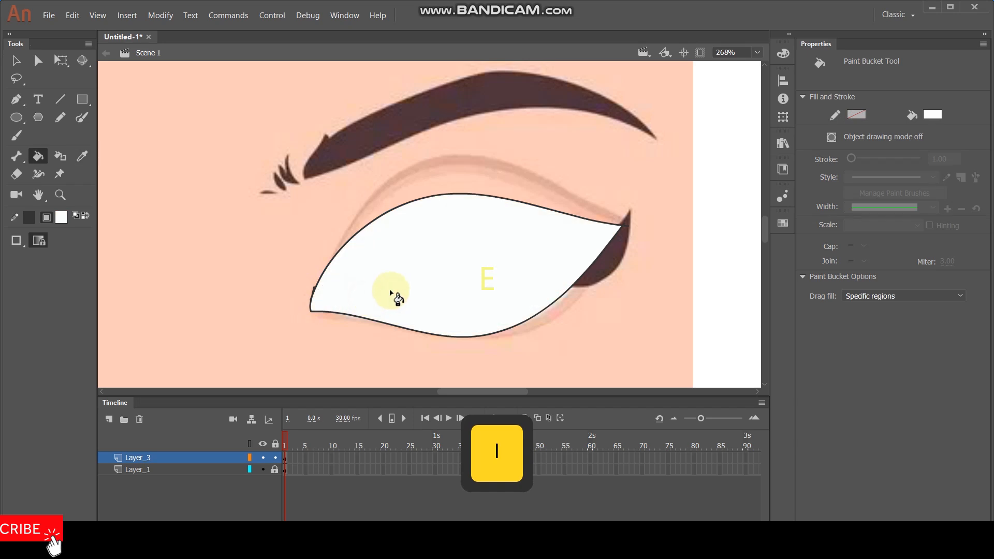
Convert the whole eye shape to a graphic symbol named Symbol 1 and open it for editing.
left_click(16, 61)
left_click_drag(232, 150, 656, 344)
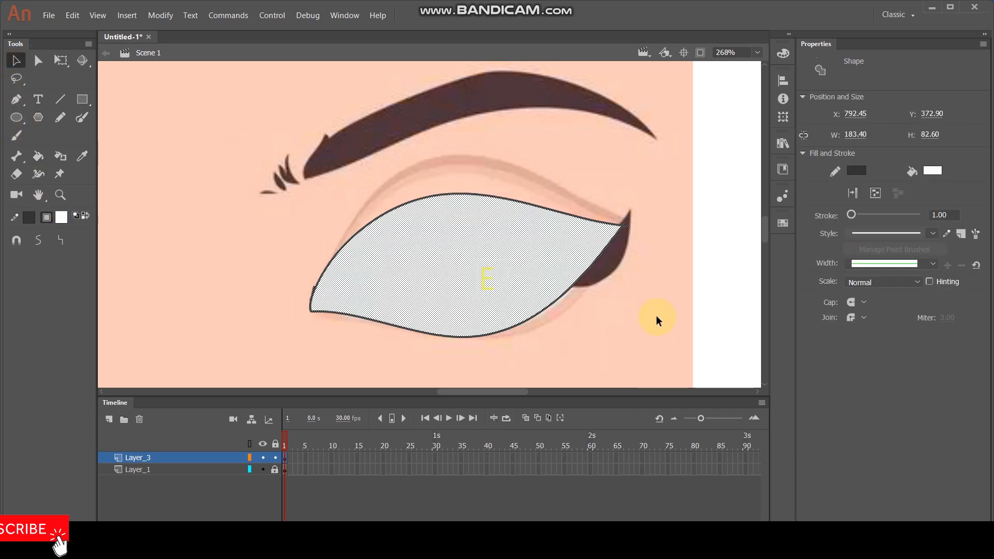
key("F8")
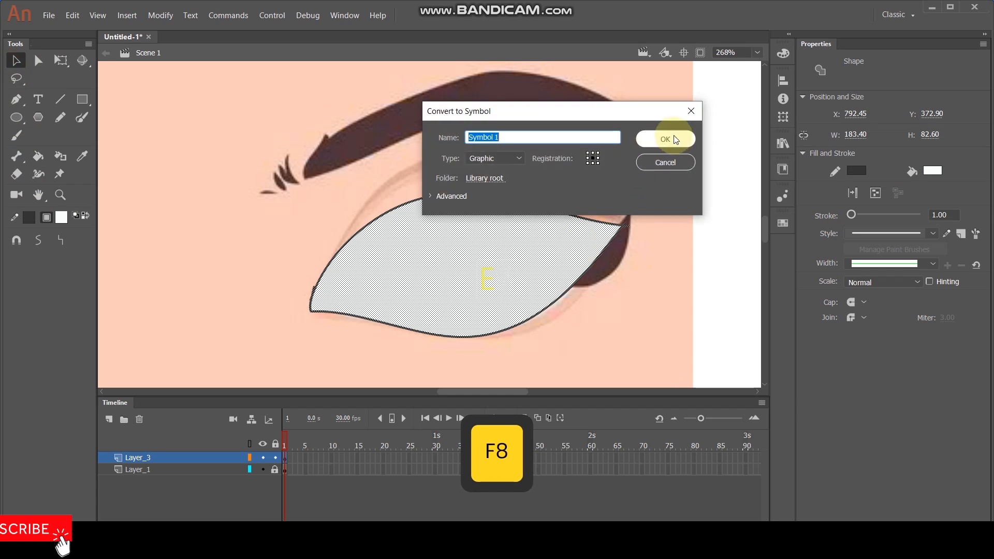
left_click(668, 139)
double_click(523, 247)
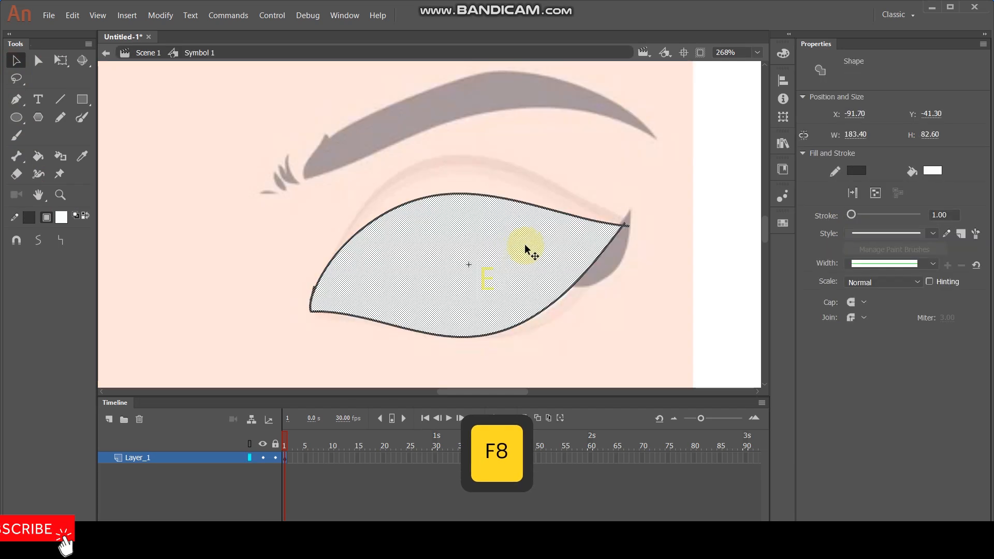
Delete the stray stroke ends at the eye outline's inner corner.
left_click(224, 260)
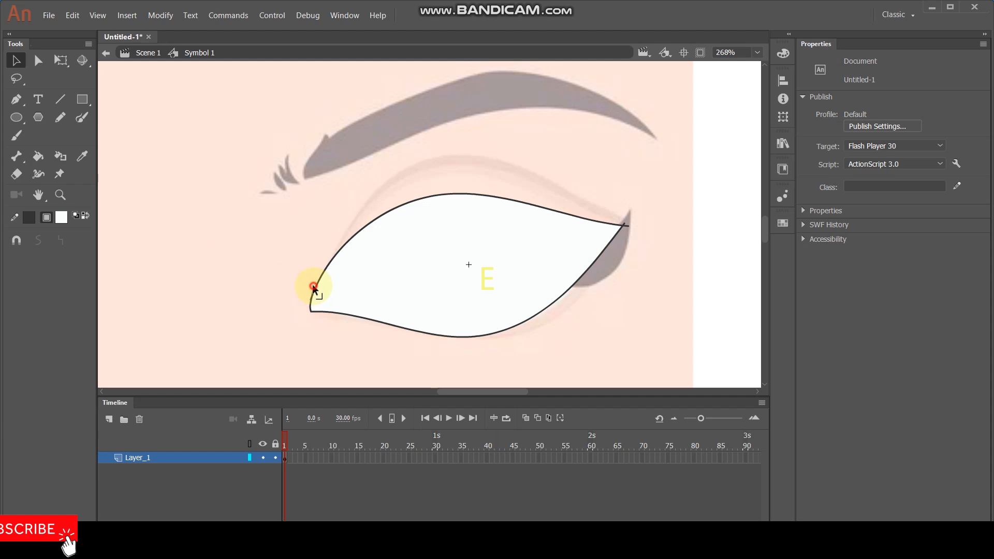
left_click(313, 286)
key("Delete")
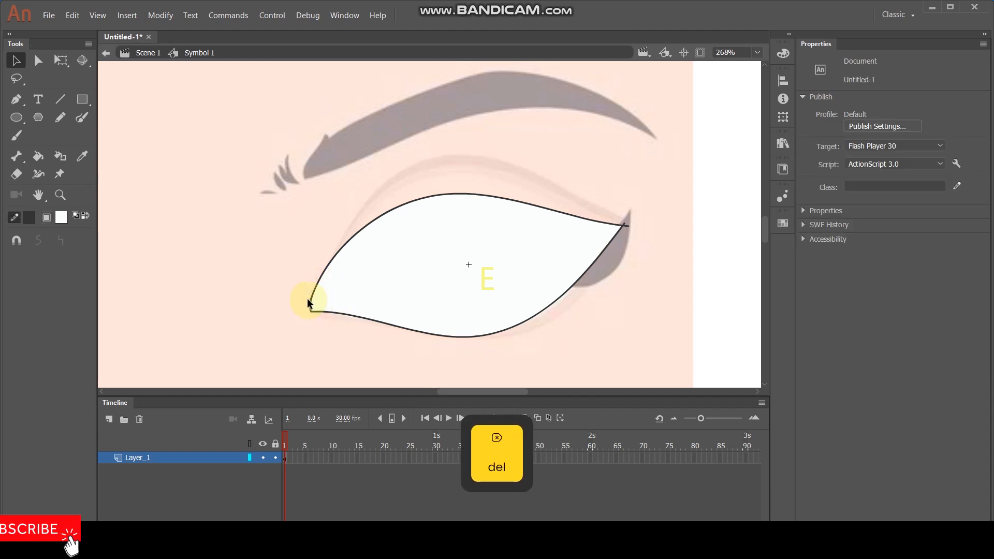
left_click(311, 301)
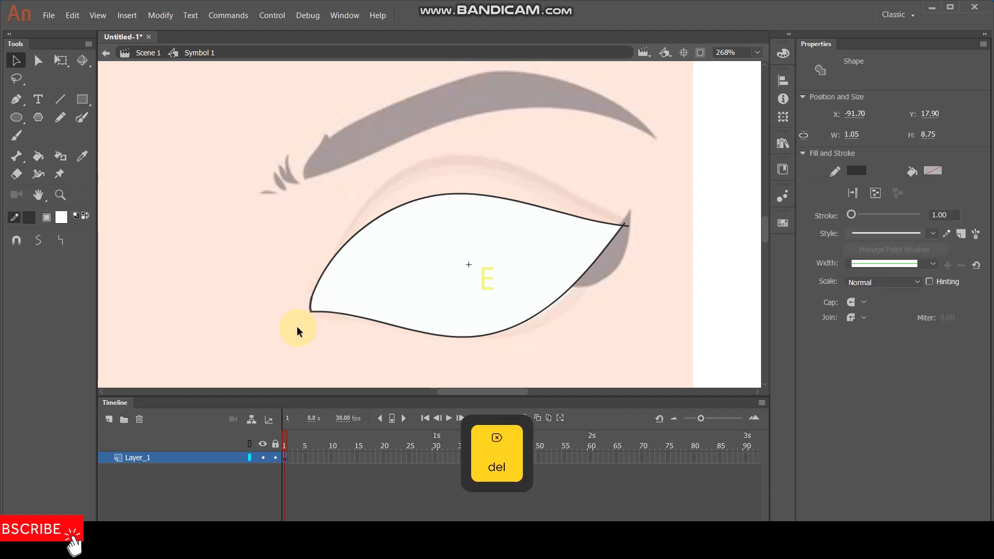
left_click(297, 327)
left_click(309, 298)
key("Delete")
Draw a circle about 65.5 px wide over the iris on a new layer, with Layer_1 displayed as outlines.
left_click(110, 421)
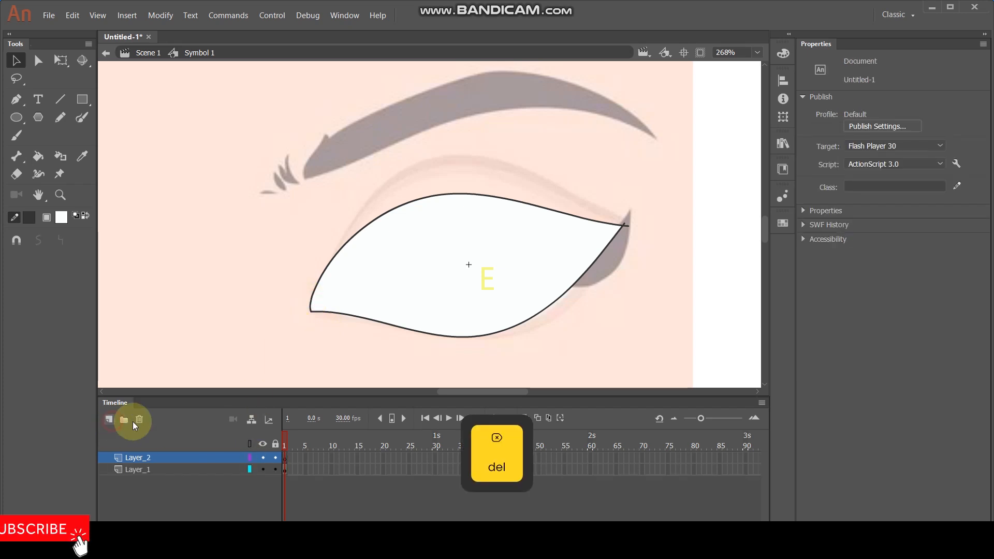
left_click(250, 469)
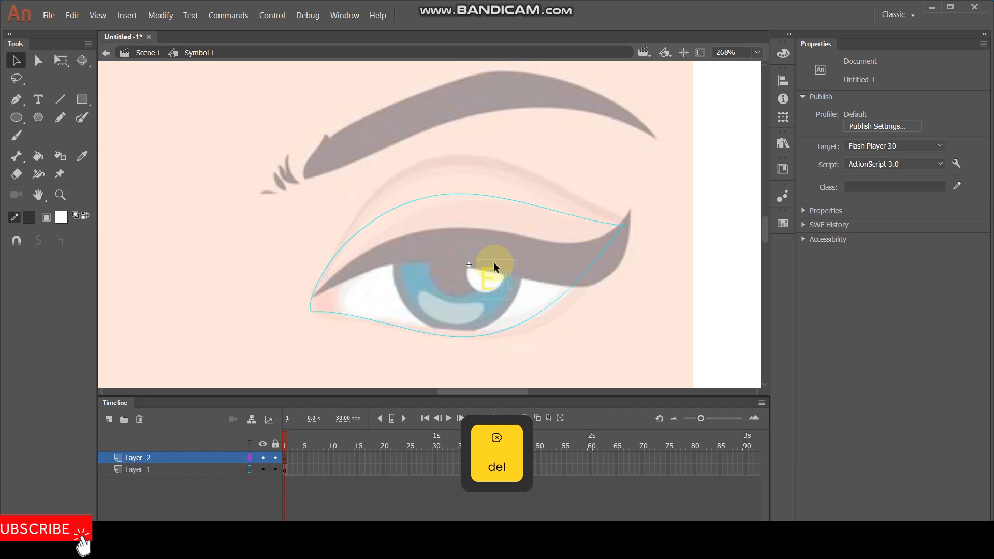
left_click(16, 117)
left_click_drag(457, 277, 513, 324)
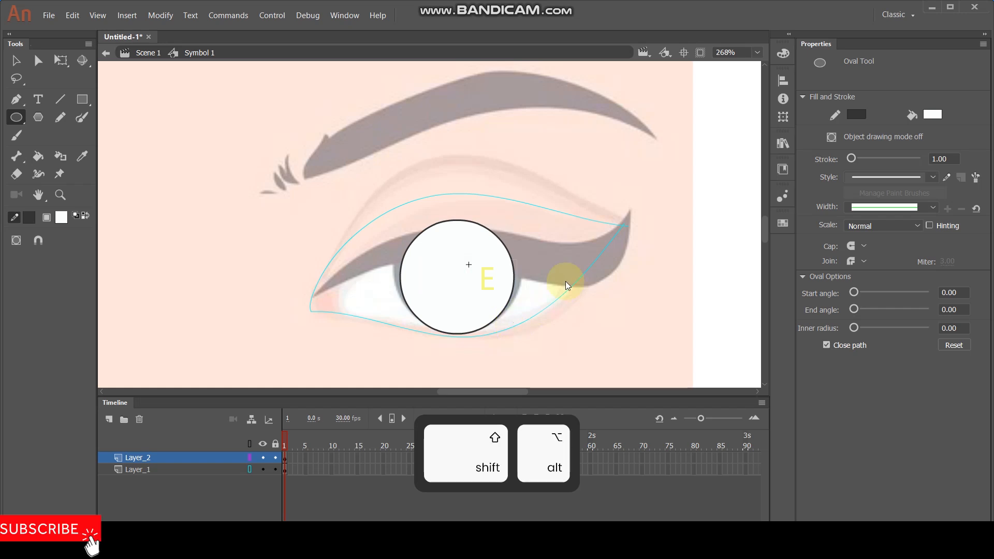
Delete the white fill of the iris circle, keeping only its stroke.
left_click(16, 60)
left_click(461, 290)
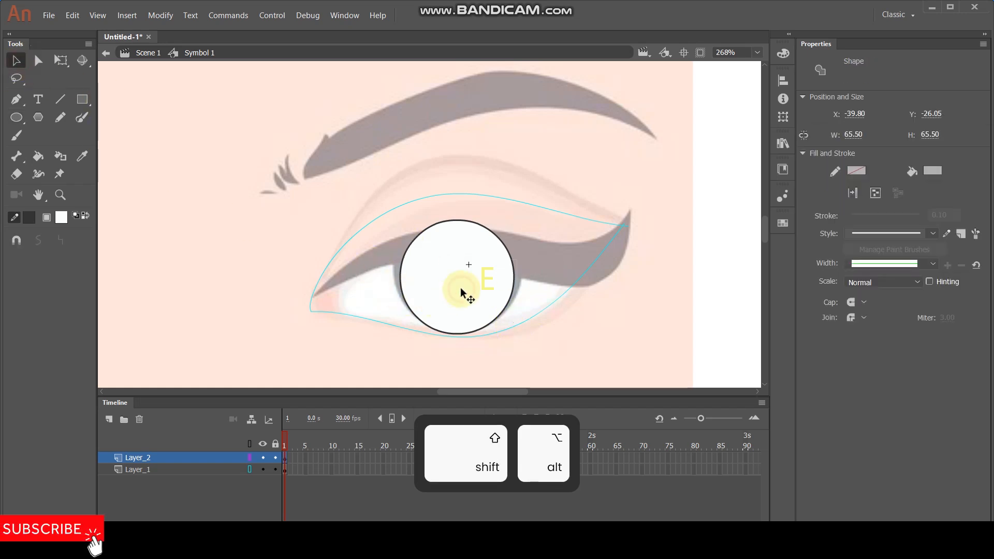
key("Delete")
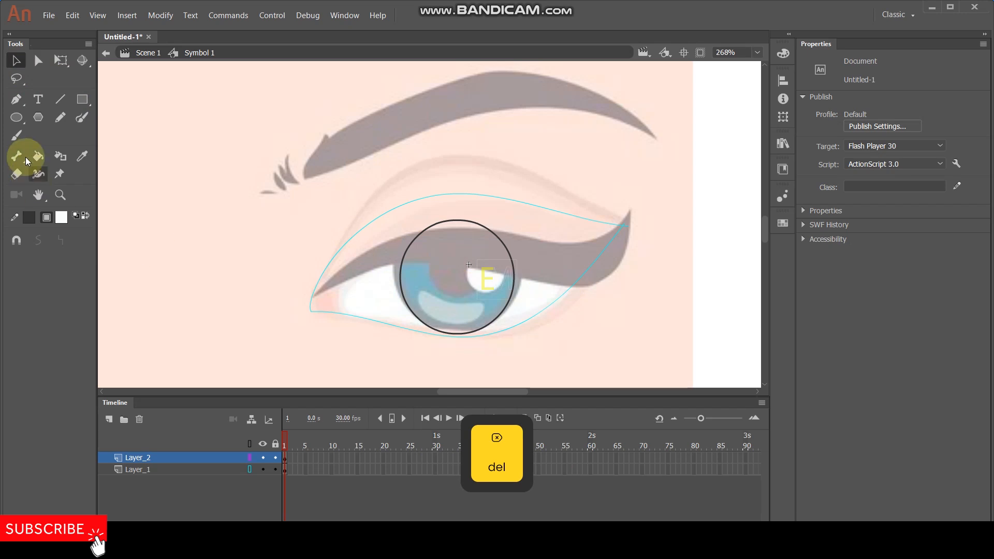
Draw a white pupil circle about 29.8 px wide and centre it inside the iris circle.
left_click(16, 118)
left_click_drag(453, 279, 472, 305)
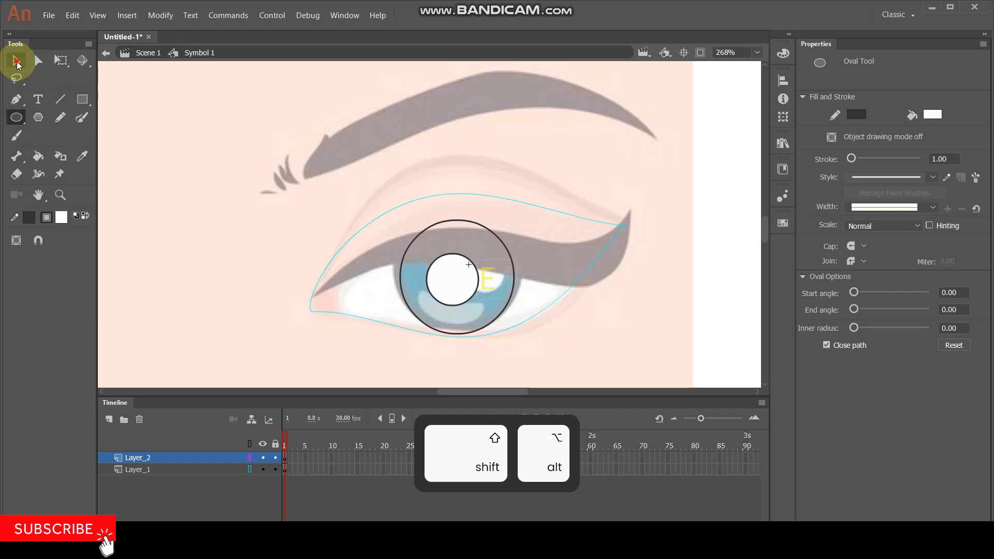
left_click(16, 61)
double_click(440, 280)
left_click_drag(448, 280, 447, 277)
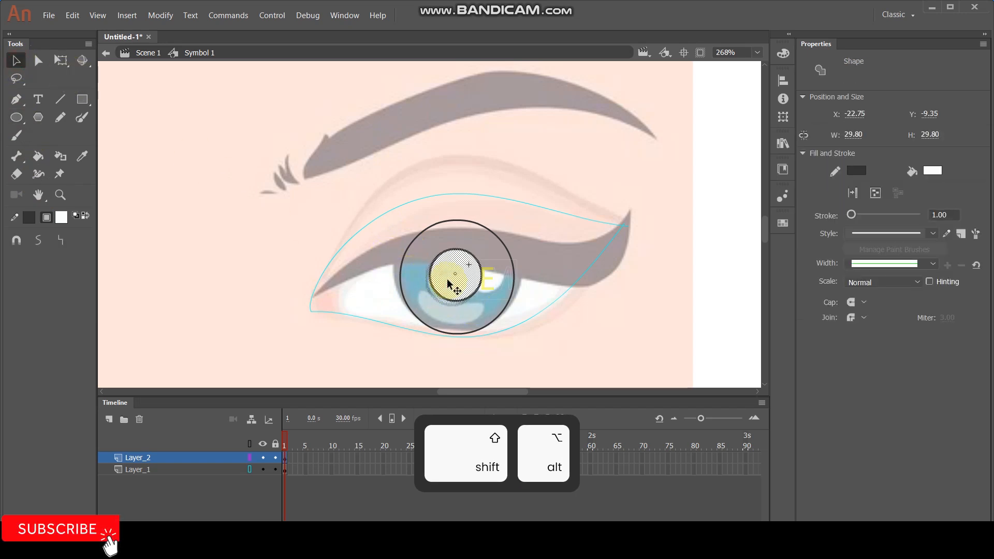
left_click(611, 176)
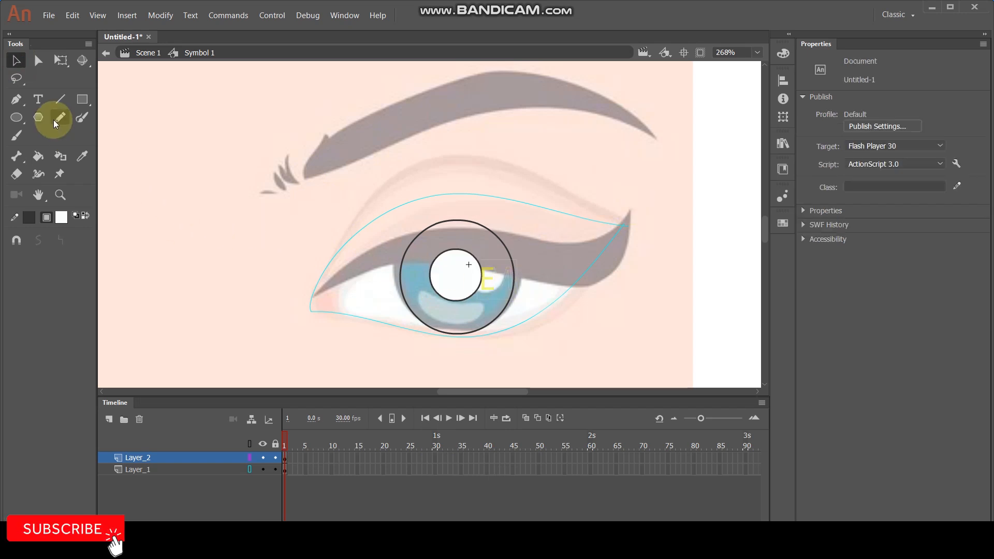
Draw a small highlight circle overlapping the upper-right edge of the pupil.
left_click(82, 118)
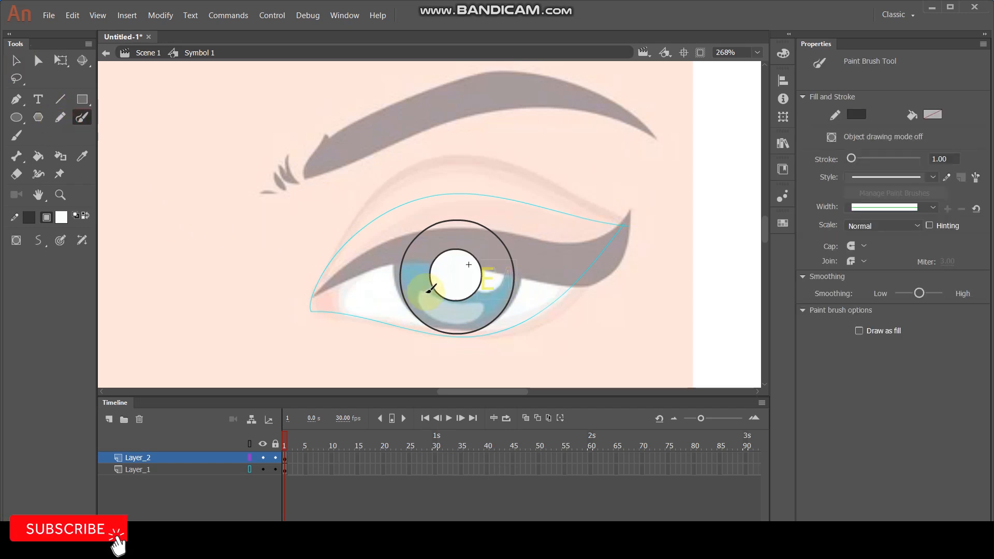
left_click(16, 117)
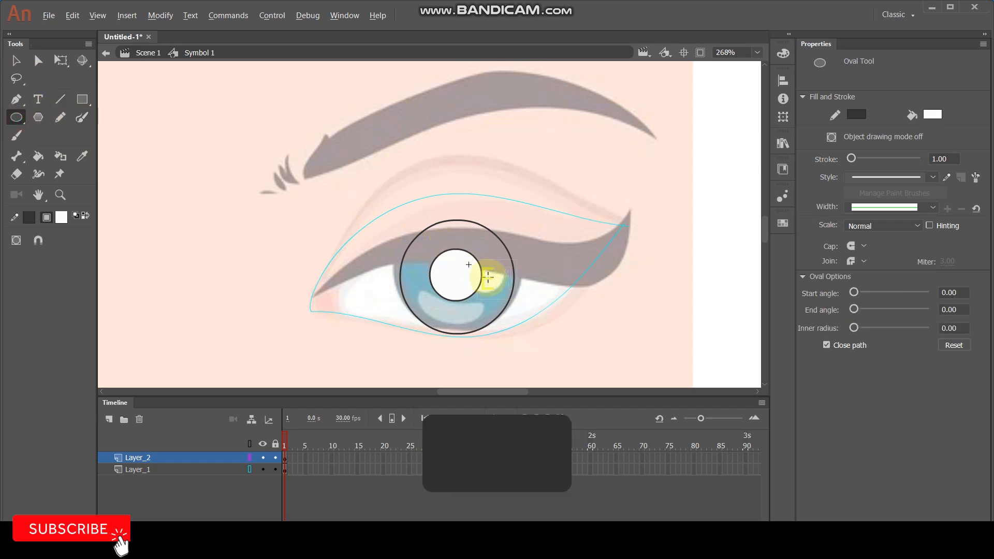
left_click_drag(481, 265, 493, 273)
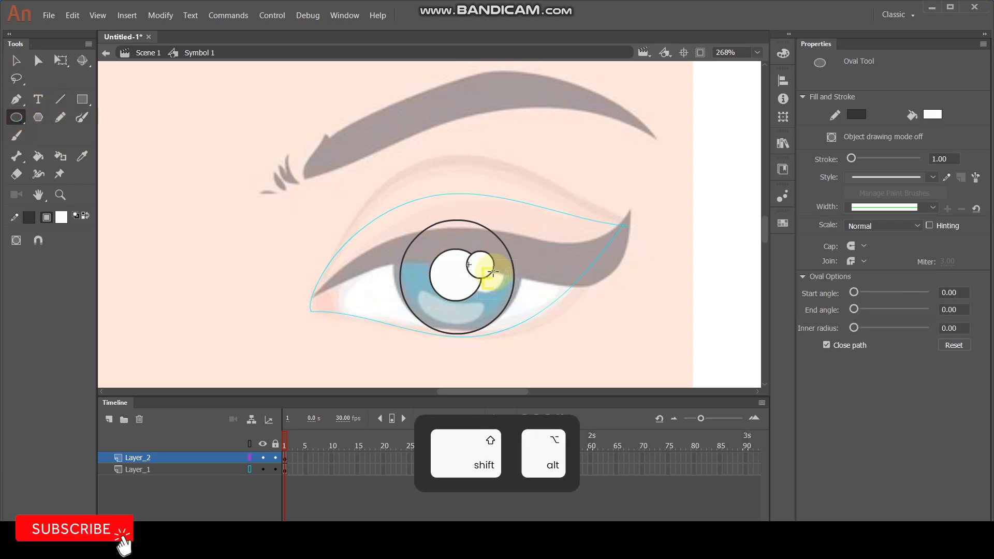
With Layer_3 hidden in Scene 1, sample the iris blue from the reference image as the fill colour.
left_click(147, 55)
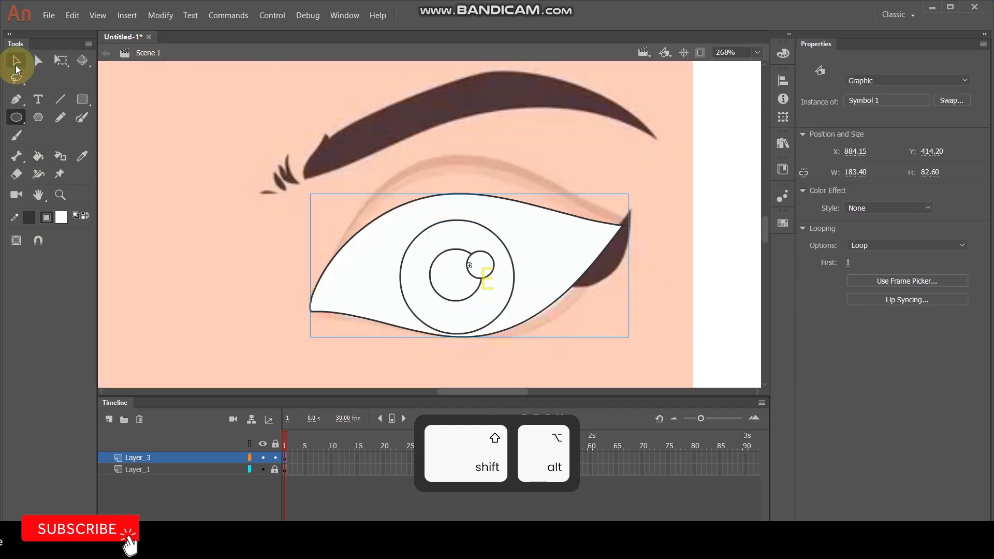
left_click(16, 61)
left_click(262, 458)
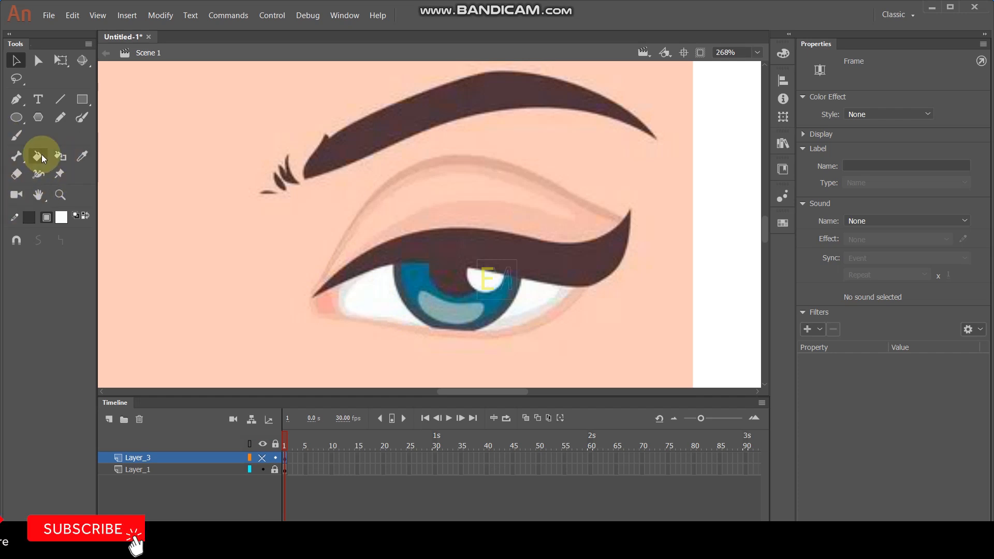
key("i")
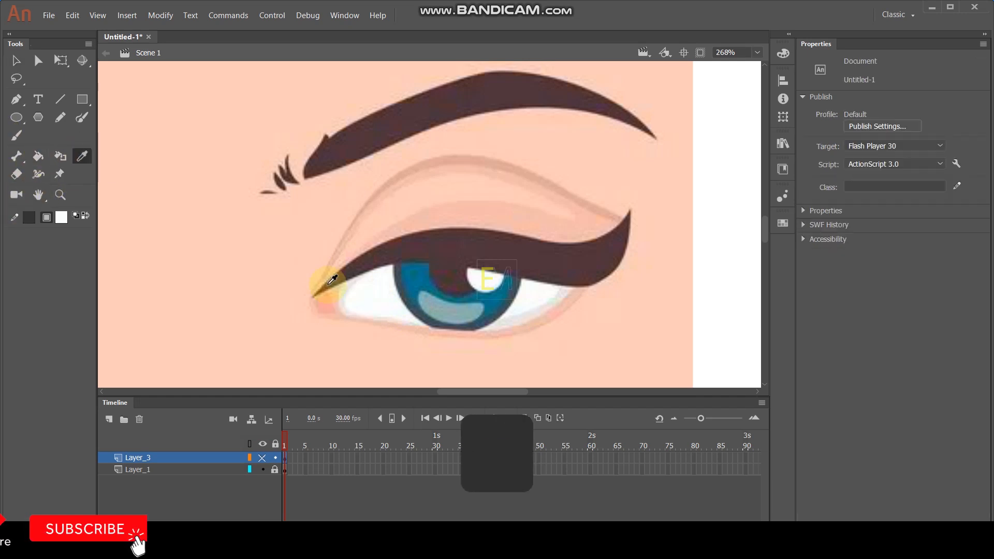
left_click(420, 280)
left_click(14, 66)
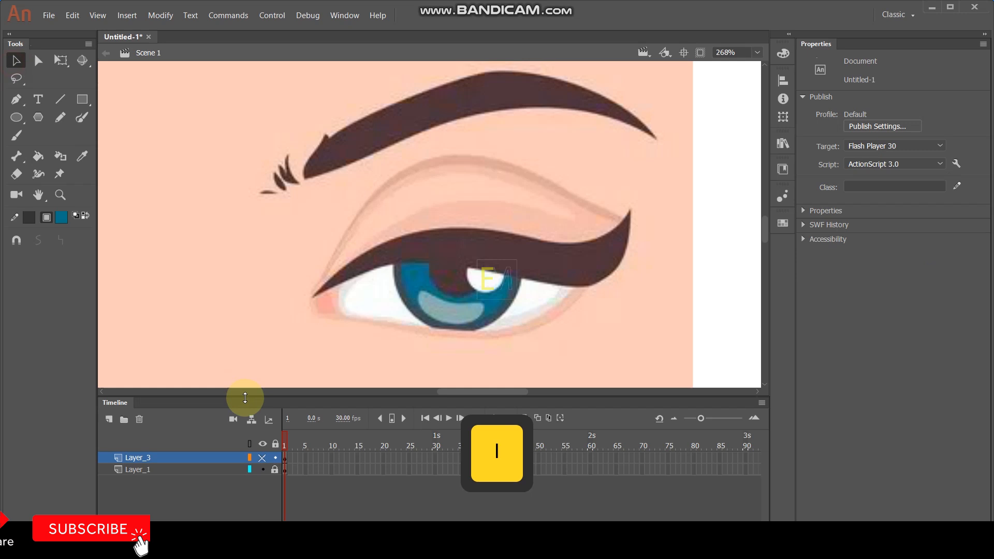
Unhide Layer_3 and, inside Symbol 1, fill the ring between the iris outline and the pupil with the sampled blue.
left_click(262, 458)
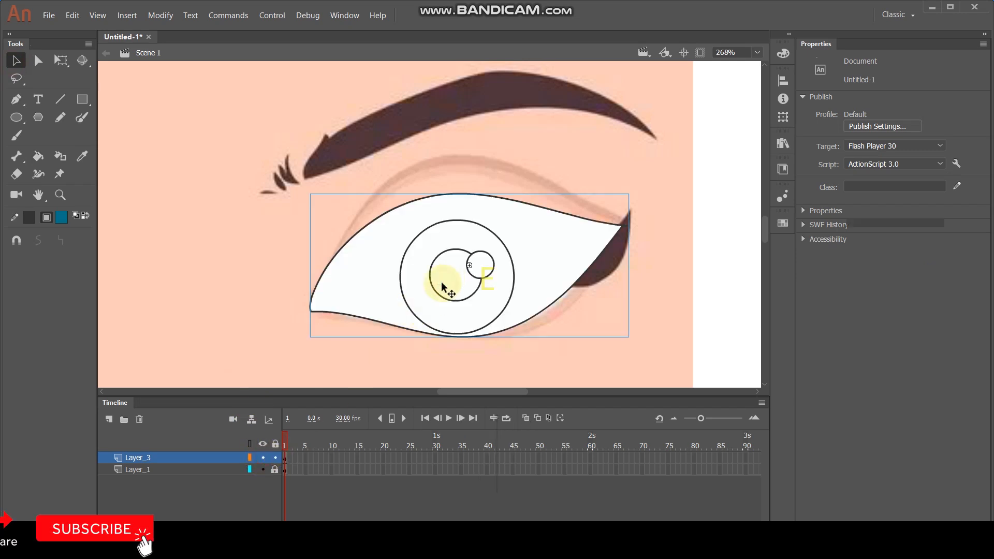
double_click(419, 372)
key("k")
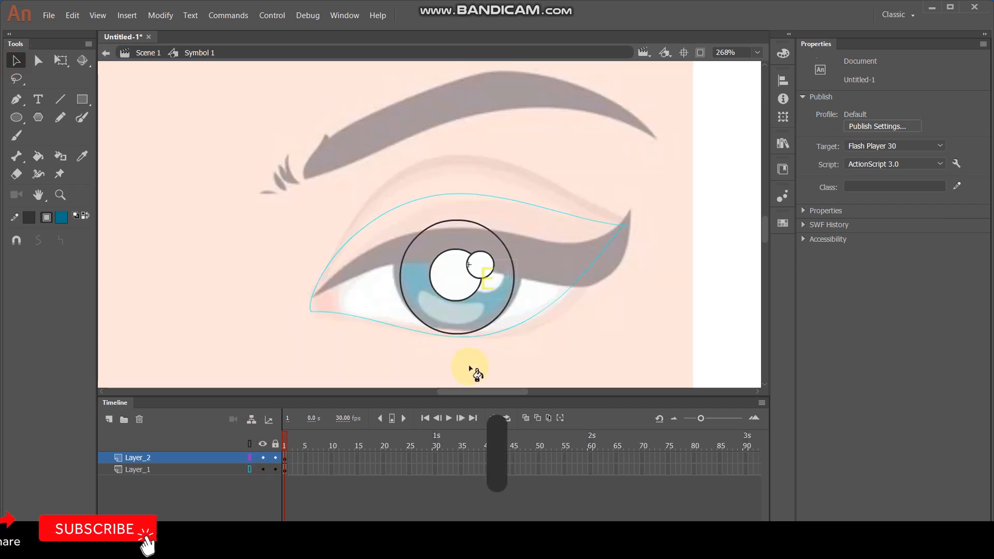
left_click(472, 316)
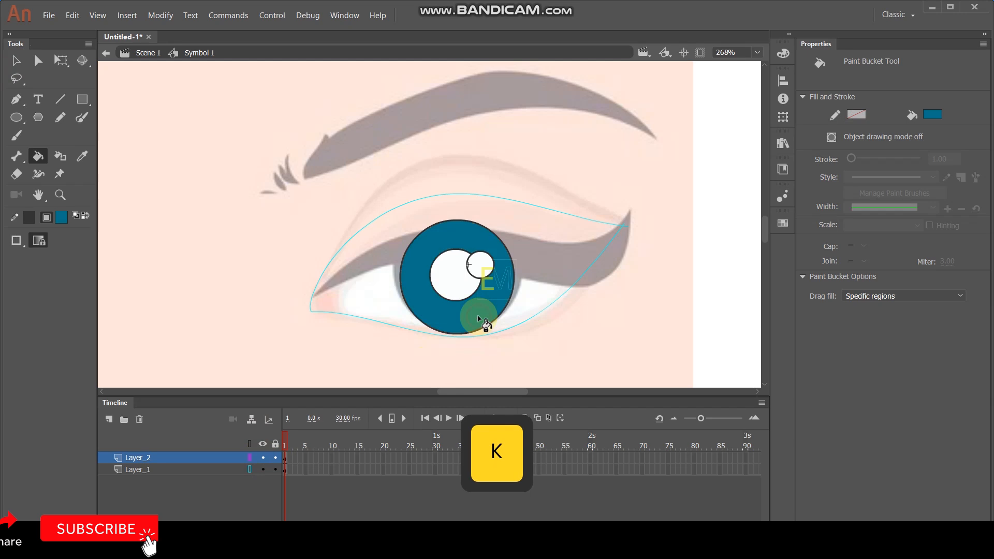
Fill the pupil circle with dark red #660000.
left_click(61, 217)
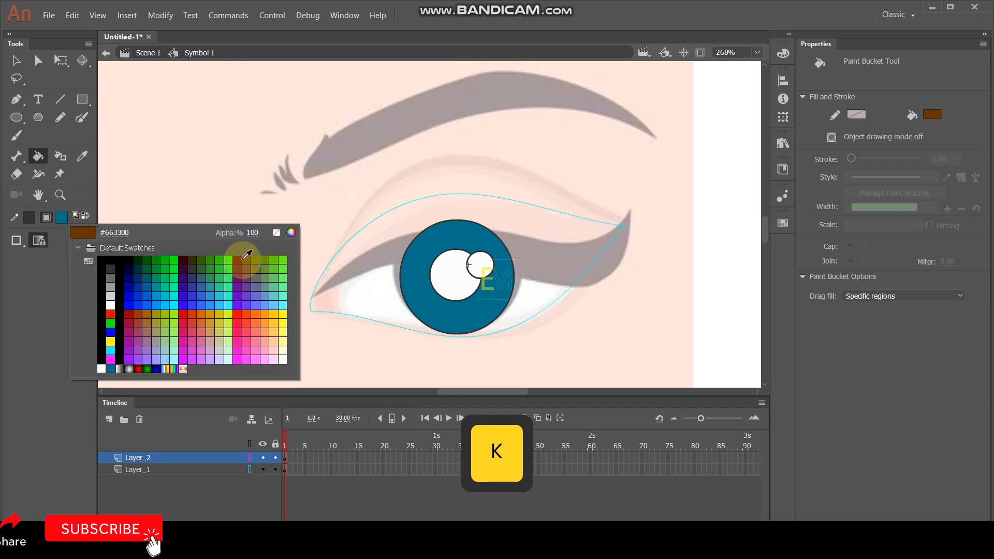
left_click(237, 259)
left_click(454, 272)
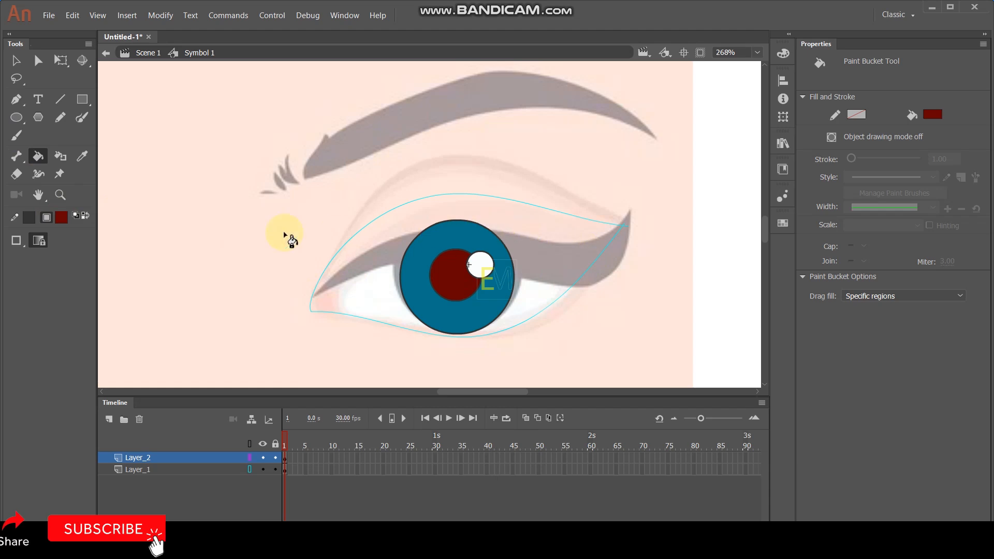
Display Layer_1's eye white as solid artwork instead of outlines and return to Scene 1.
left_click(249, 470)
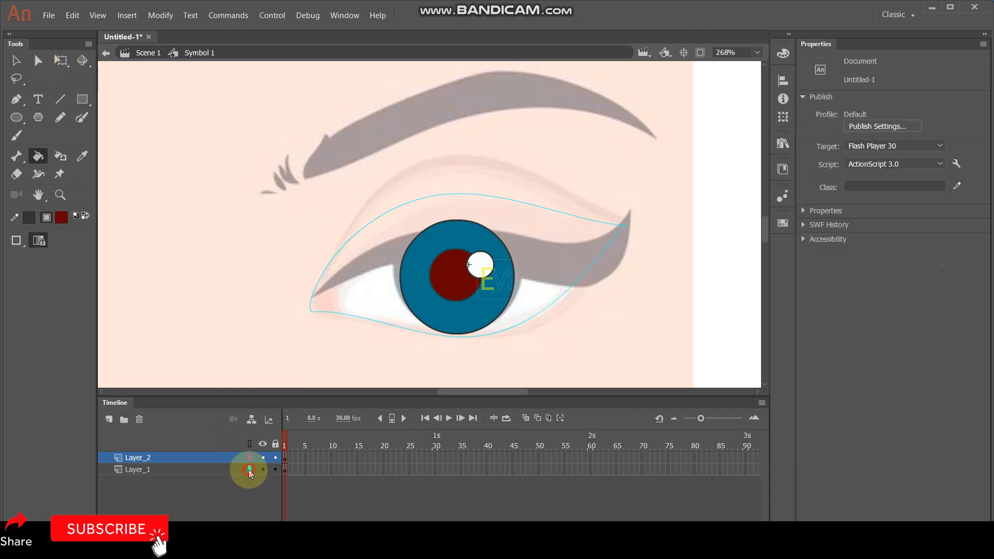
left_click(17, 61)
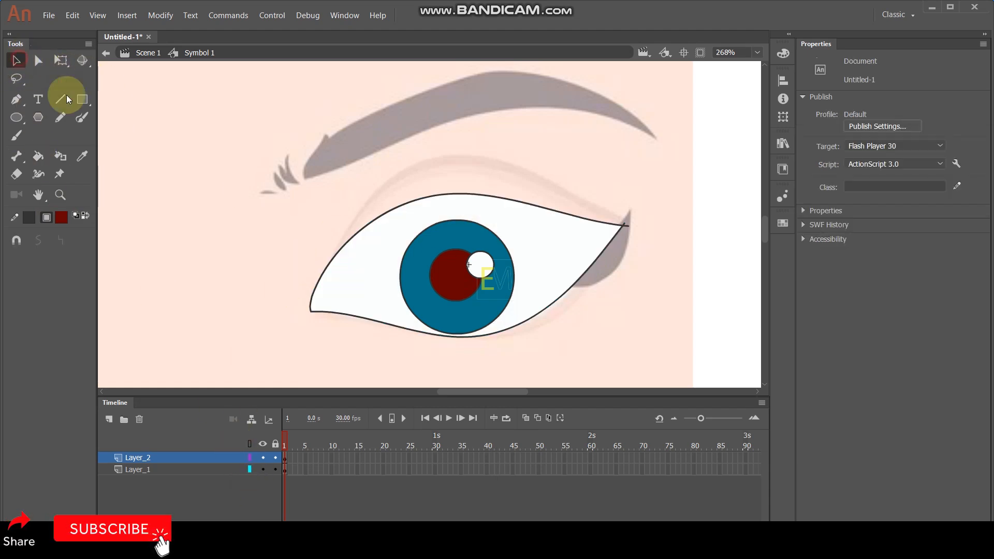
double_click(165, 122)
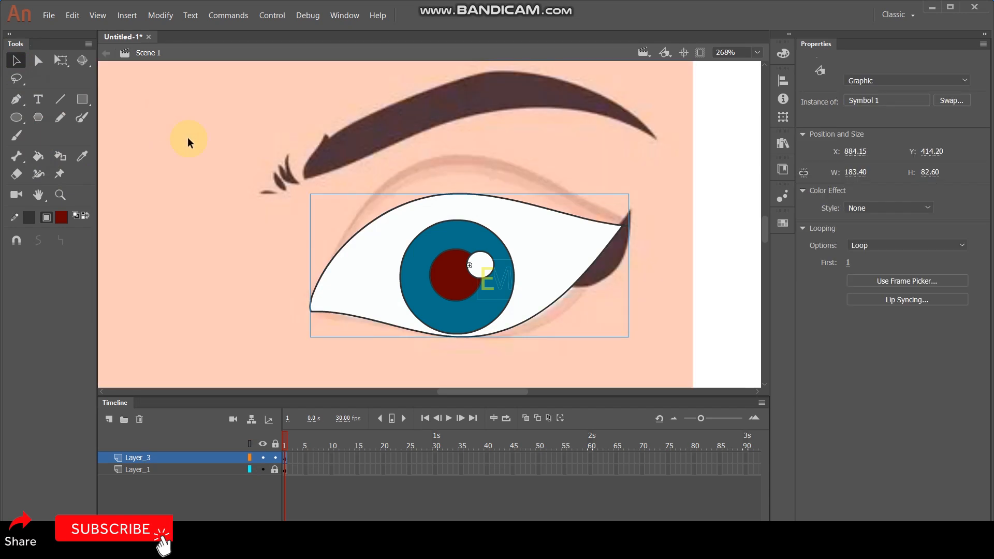
left_click(263, 458)
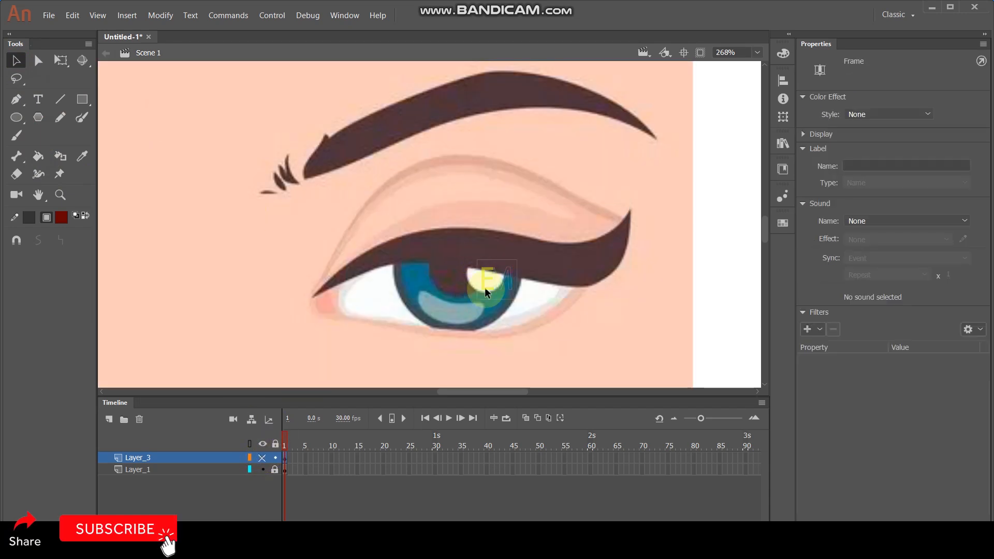
key("p")
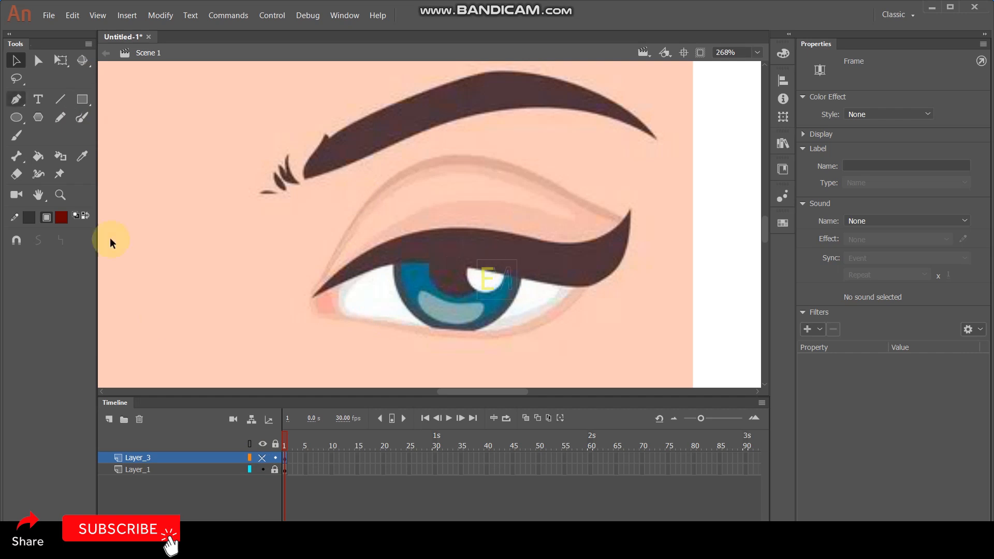
left_click(263, 458)
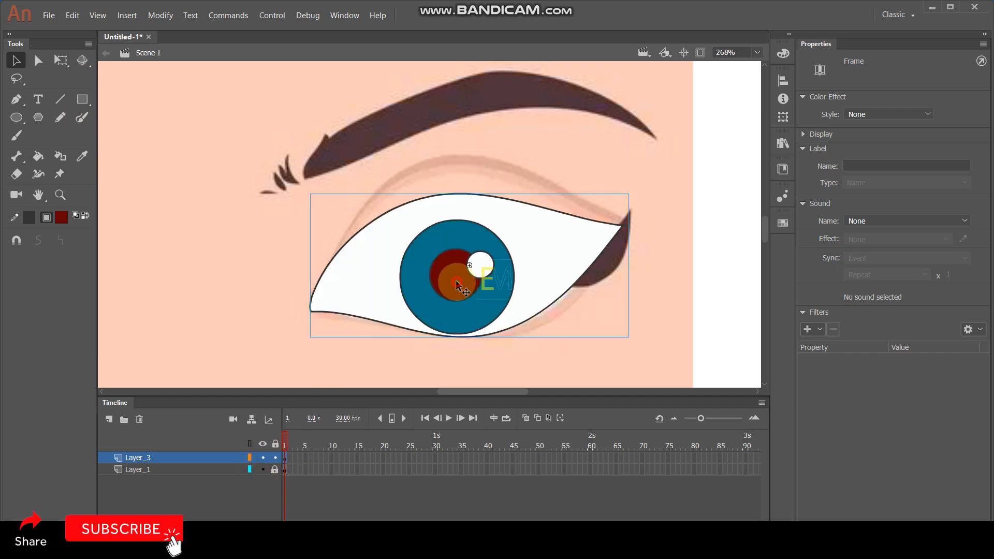
Delete the outline stroke around the pupil inside Symbol 1, keeping its fill.
double_click(457, 284)
left_click(444, 252)
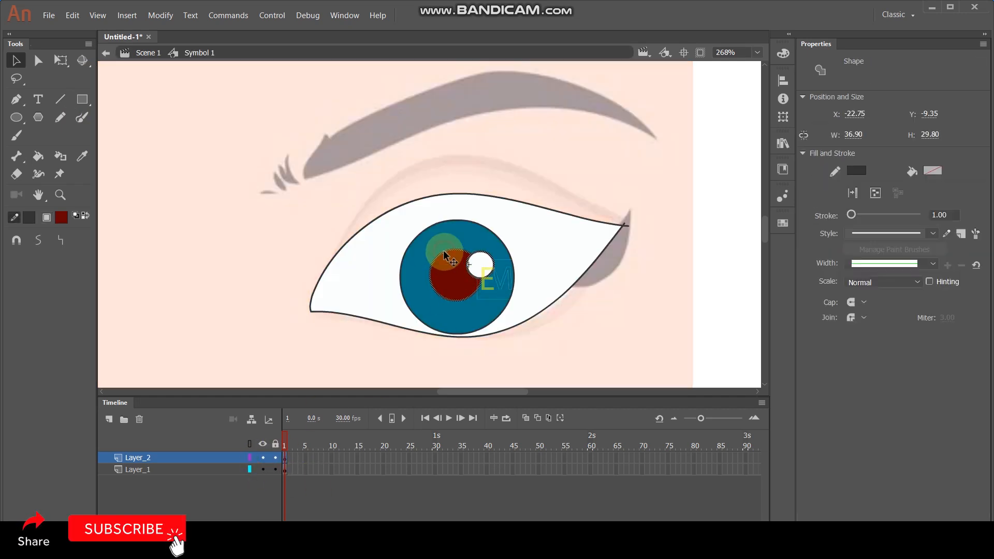
key("Delete")
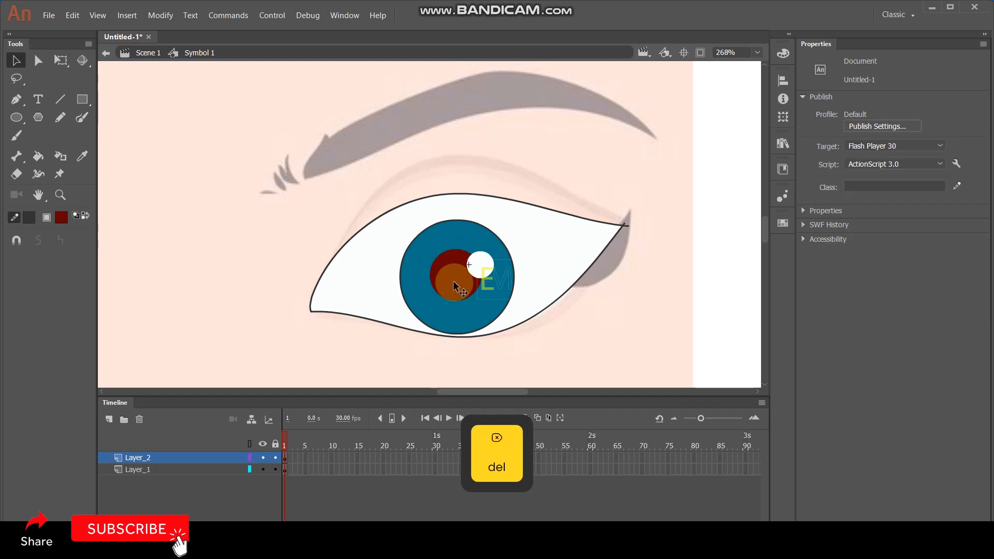
Change the pupil's fill to a darker shade of the same red using the colour picker.
left_click(455, 286)
left_click(62, 218)
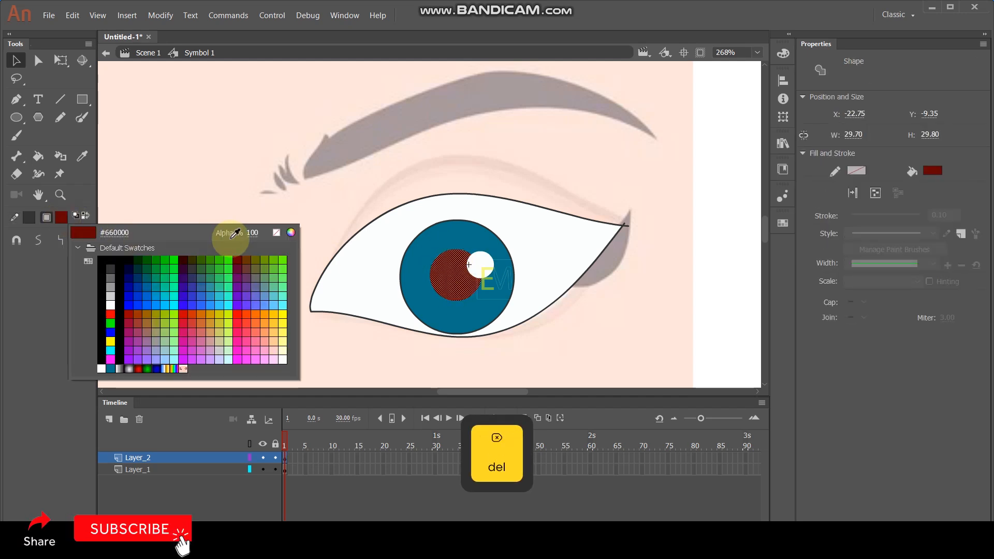
left_click(291, 233)
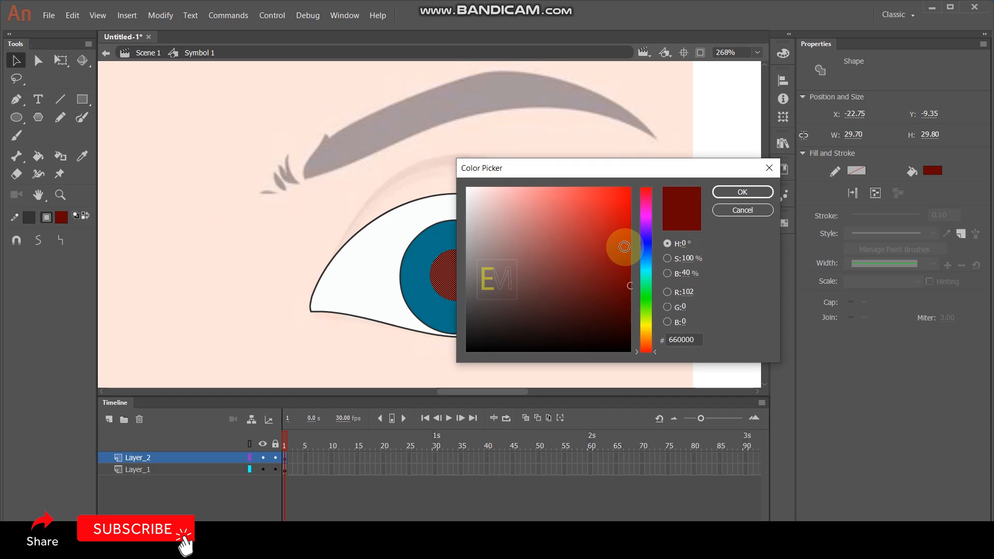
left_click_drag(626, 286, 624, 300)
left_click(728, 193)
left_click(669, 201)
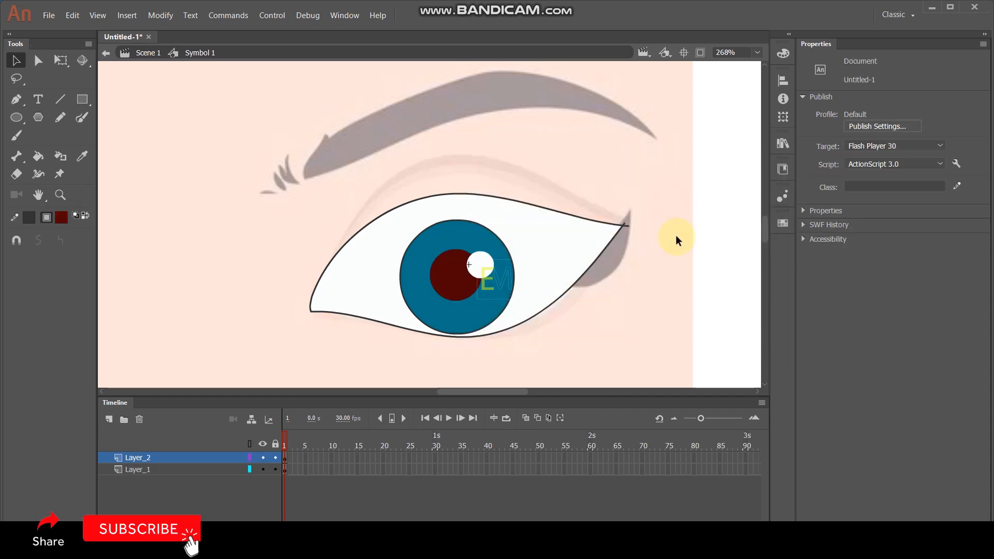
Delete the stray stroke ends that stick out past the outer corner of the eye white.
left_click(626, 224)
key("Delete")
left_click(624, 222)
key("Delete")
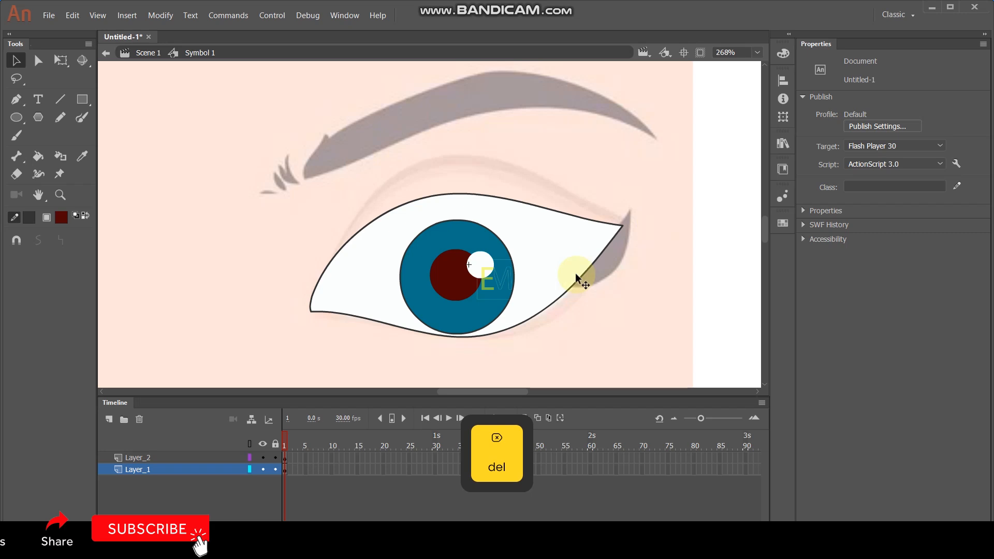
Add a new layer above Layer_2 and trace the eyebrow's lower and upper edges on it with the Paint Brush tool.
left_click(143, 456)
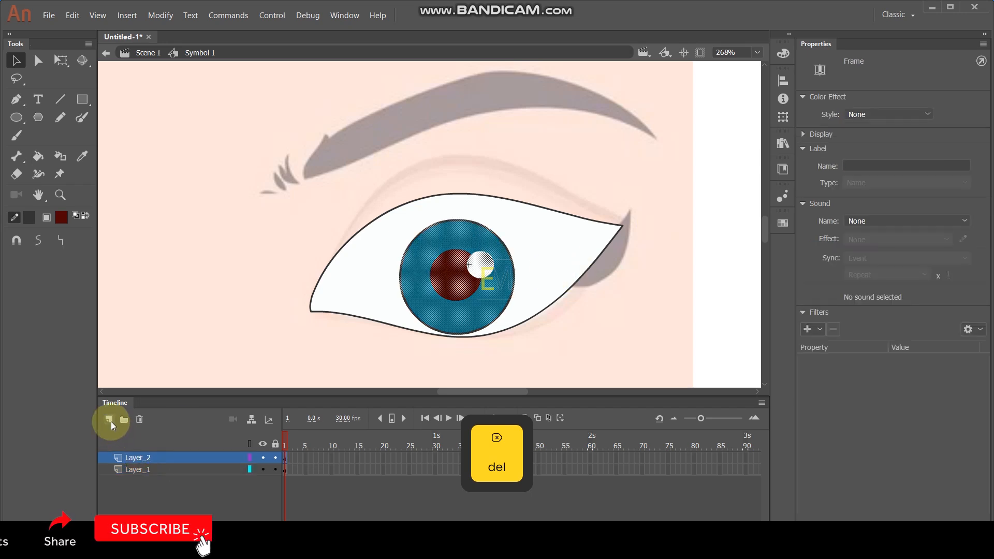
left_click(110, 420)
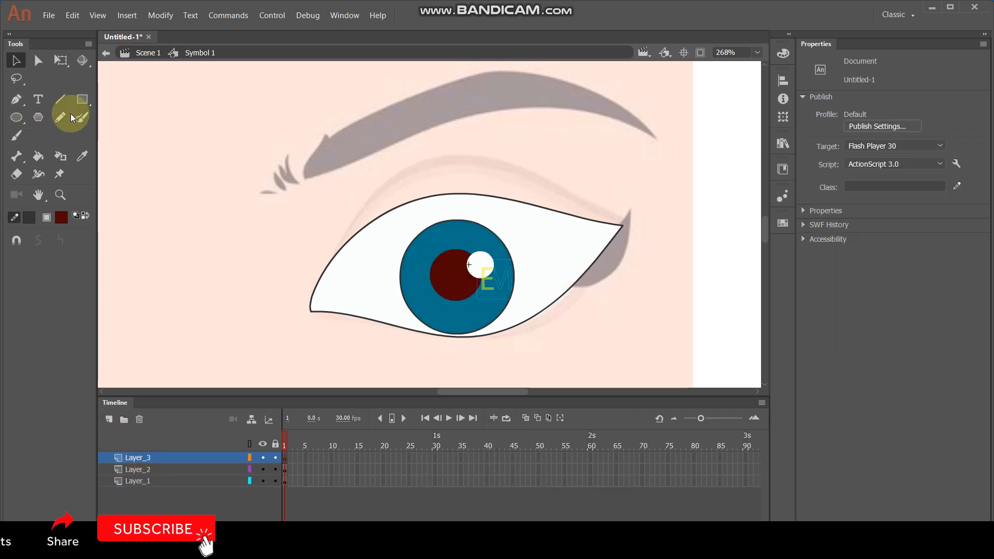
left_click(83, 118)
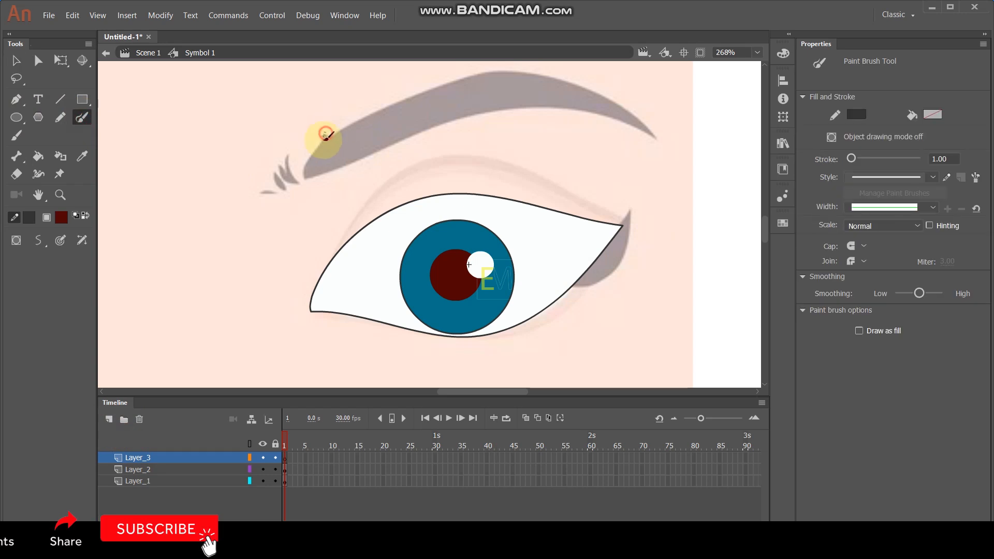
mouse_move(313, 176)
left_mouse_down()
mouse_move(507, 112)
mouse_move(617, 115)
left_mouse_up()
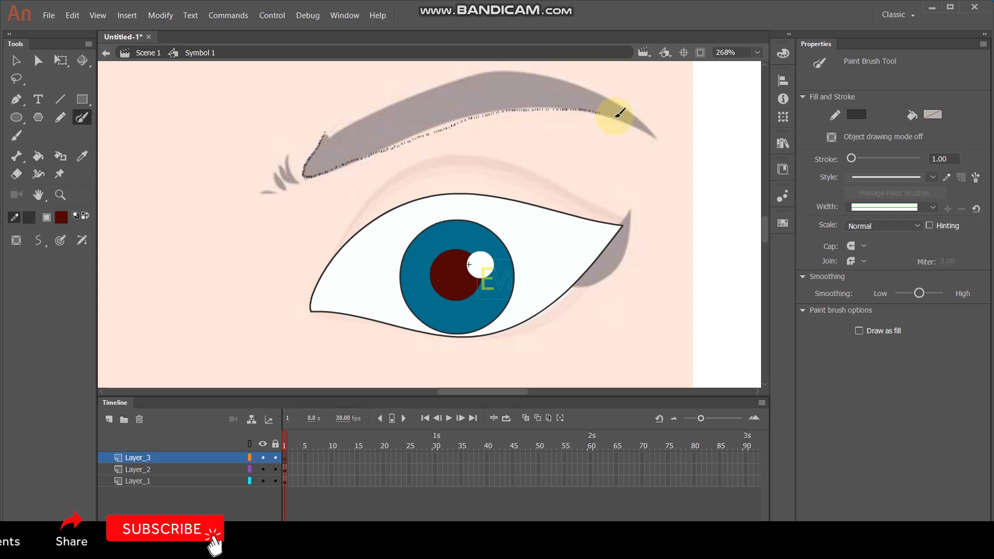
left_click_drag(667, 144, 666, 144)
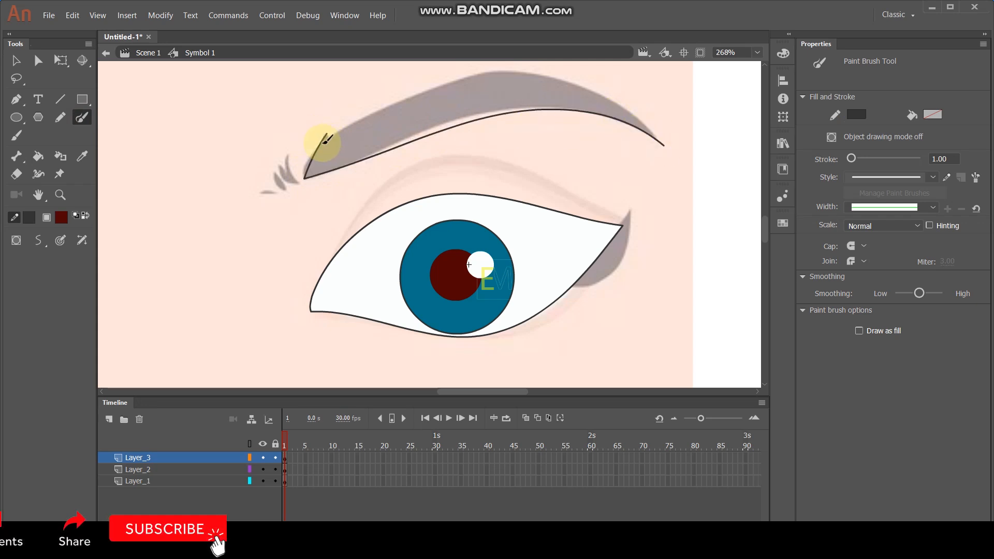
mouse_move(328, 136)
left_mouse_down()
mouse_move(490, 75)
mouse_move(557, 82)
mouse_move(631, 115)
left_mouse_up()
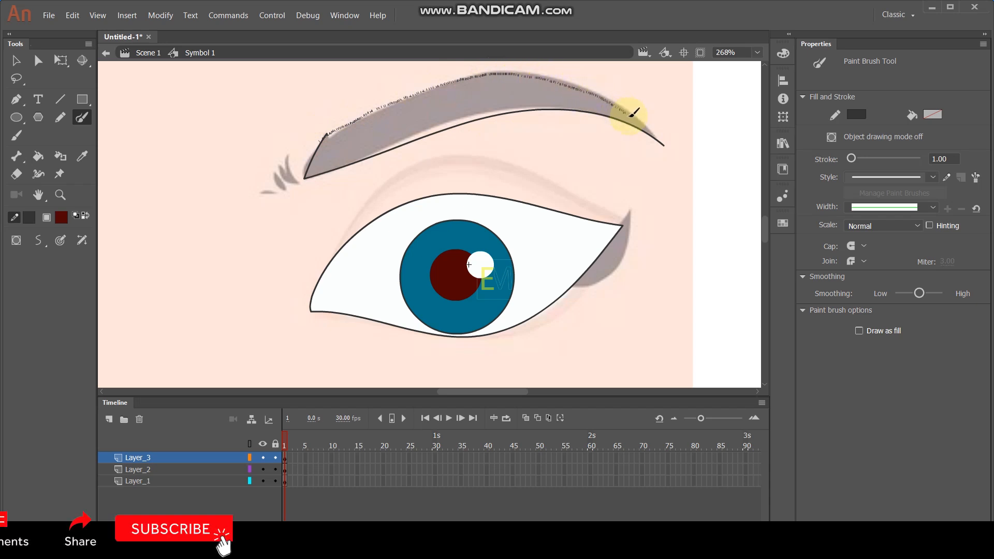
left_click_drag(666, 154, 665, 155)
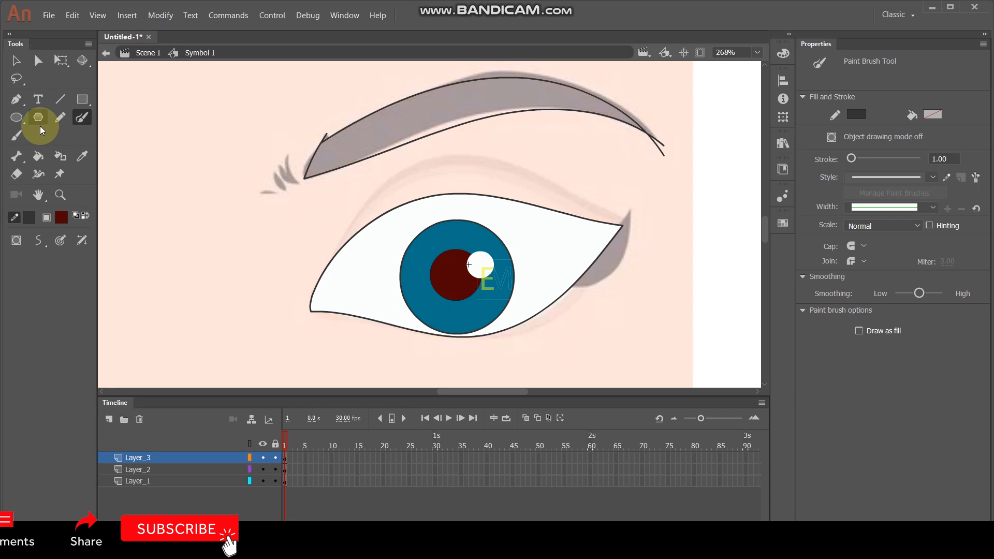
Fill the traced eyebrow with the current dark red and delete its outline strokes.
left_click(40, 163)
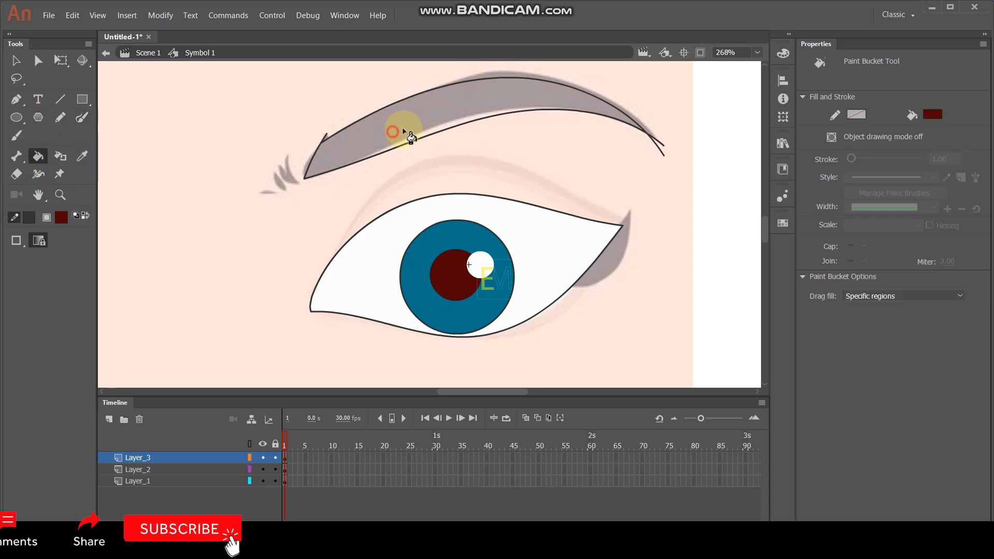
left_click(399, 129)
left_click(17, 62)
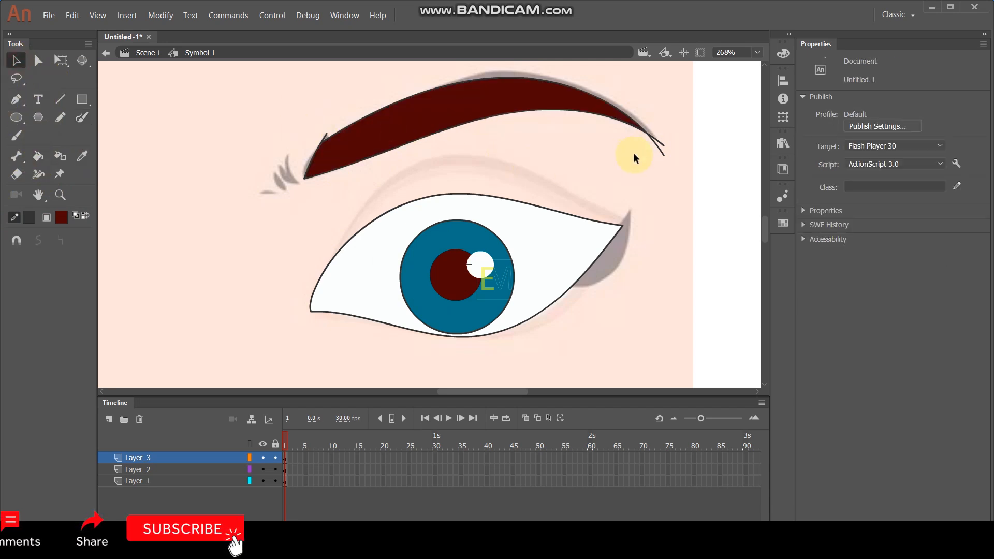
left_click(662, 149)
key("Delete")
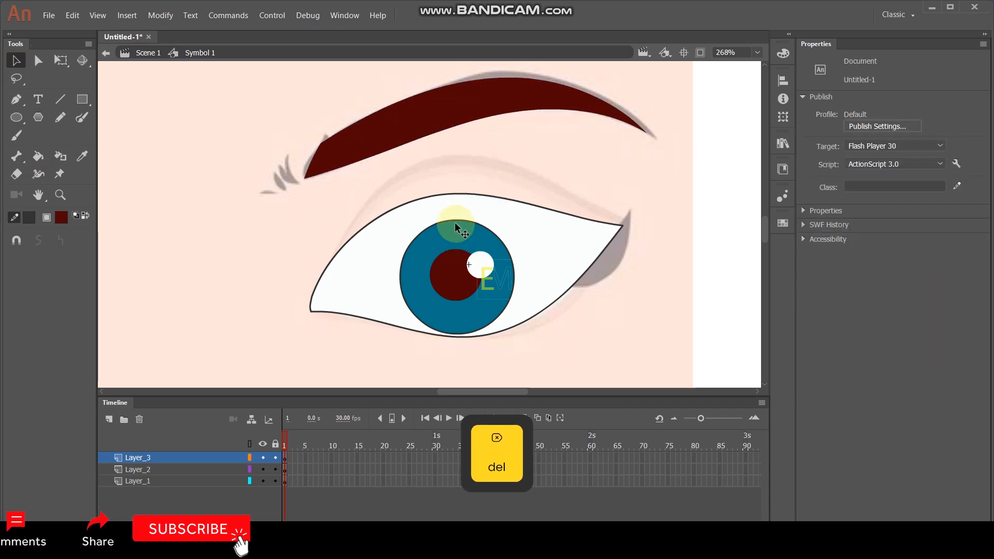
Try a thicker stroke of about 4 on the iris circle's outline.
left_click(455, 222)
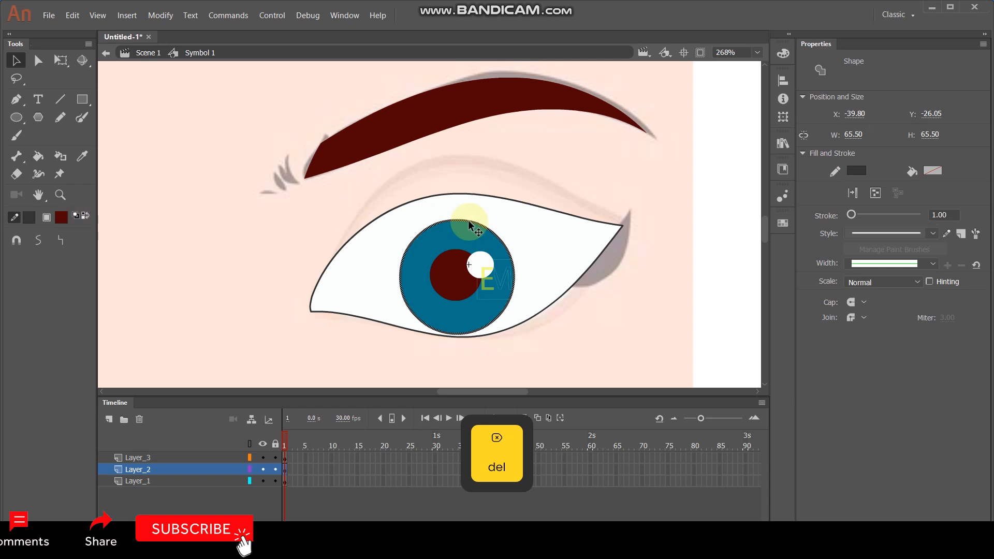
left_click(852, 217)
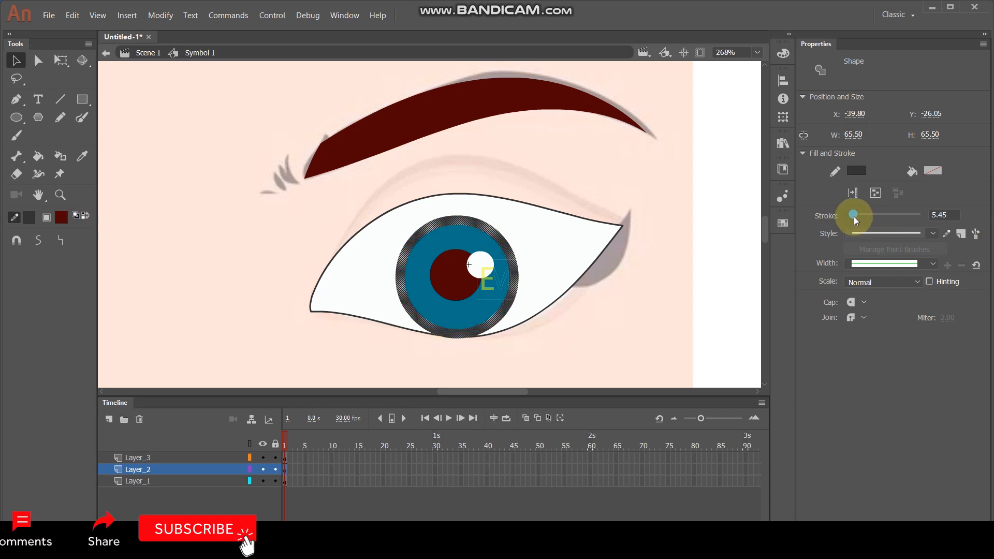
left_click(639, 308)
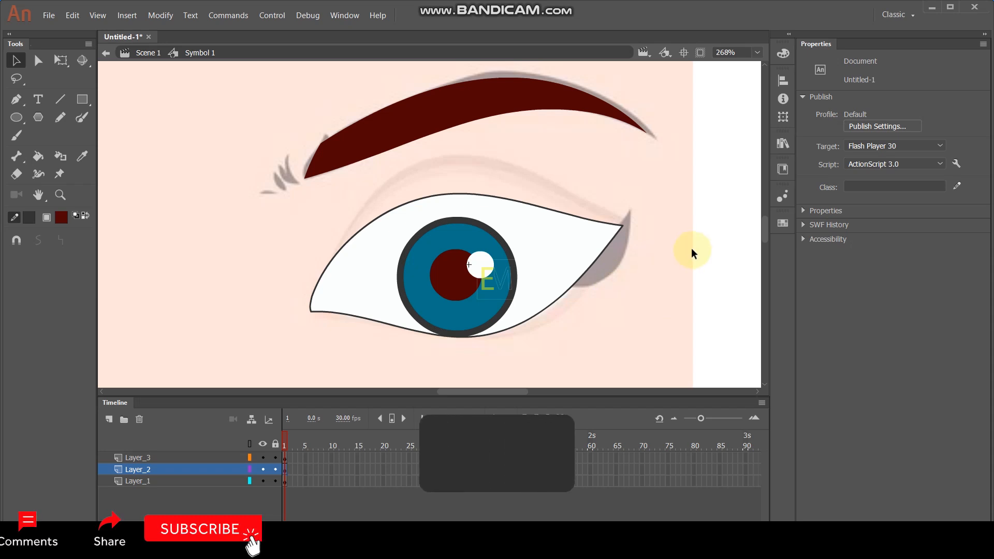
key("ctrl+z")
left_click_drag(852, 218, 852, 215)
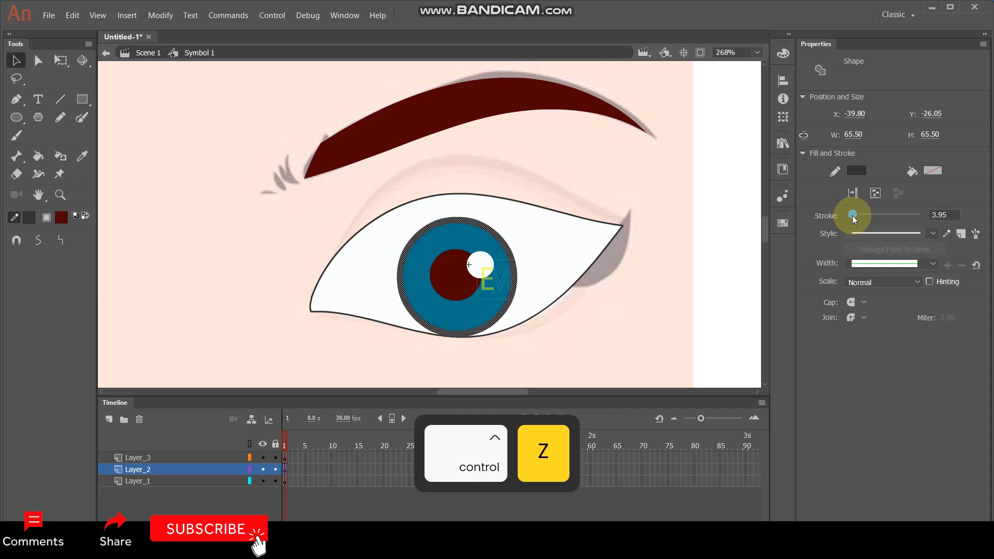
left_click(651, 324)
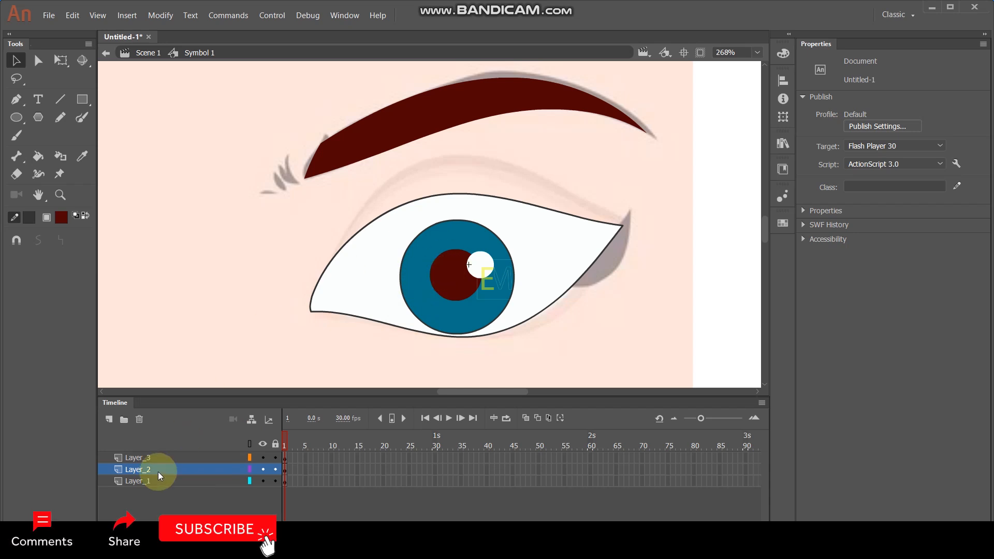
Add a new layer above Layer_3 and hide Layer_3, Layer_2 and Layer_1 to expose the reference eye.
left_click(157, 458)
left_click(109, 419)
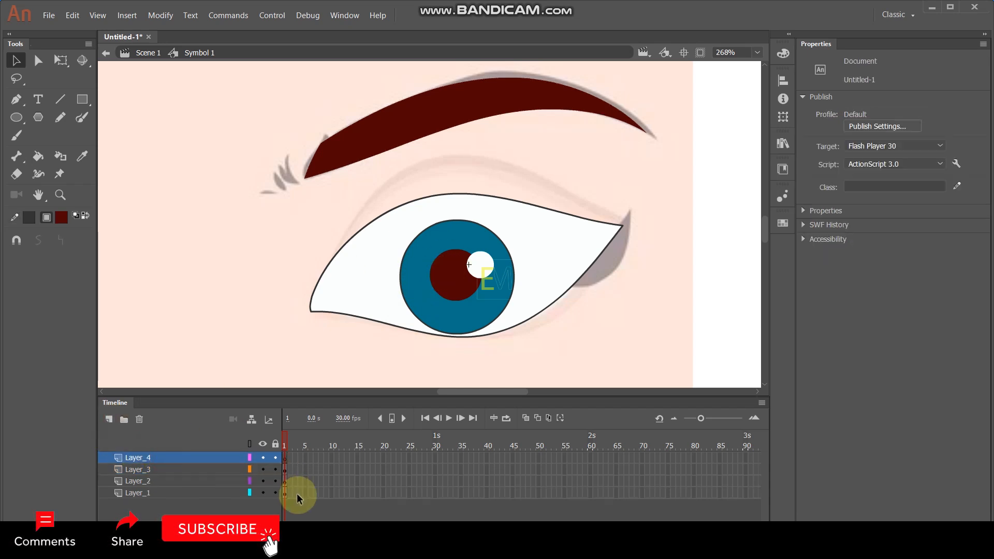
left_click_drag(261, 469, 265, 501)
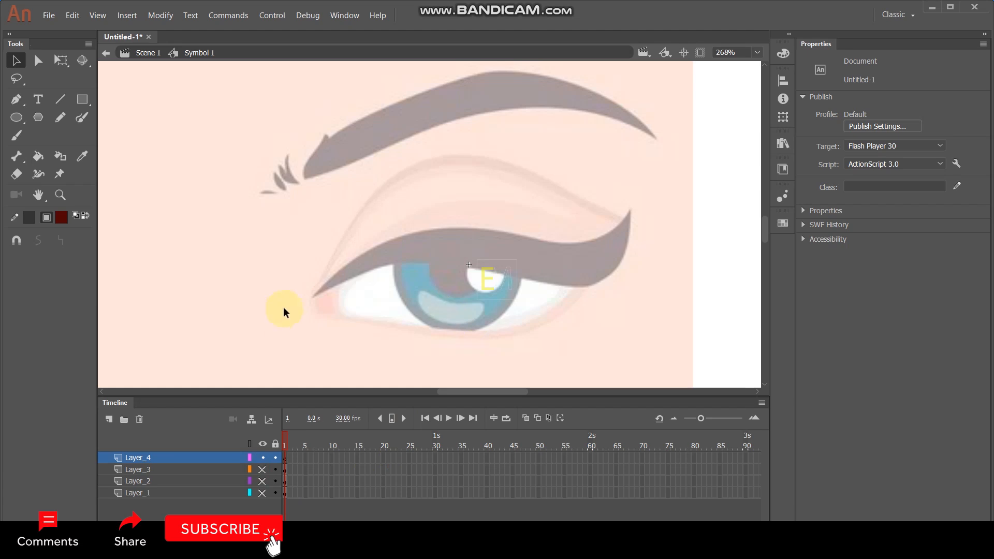
scroll(479, 268, "up", 2)
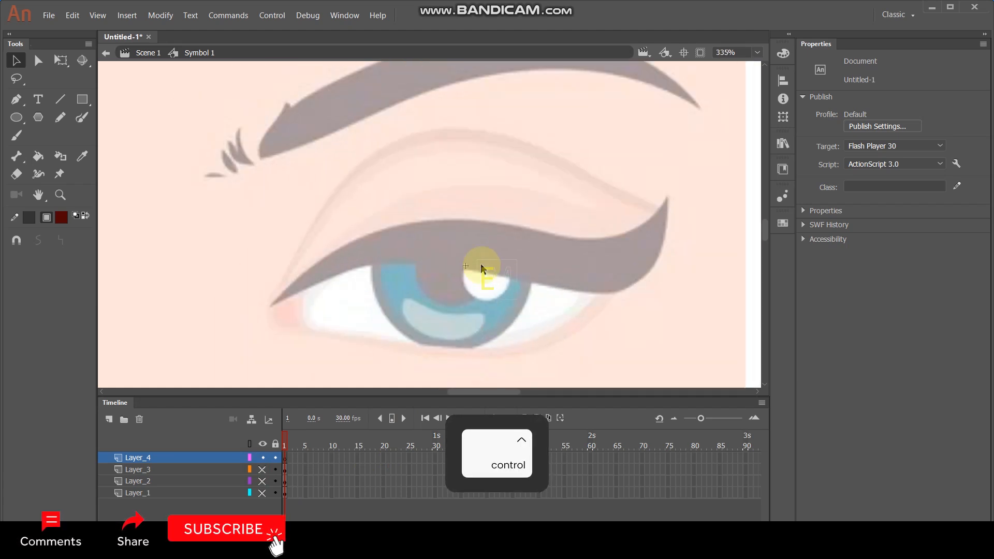
Trace the lower and upper edges of the reference's dark upper lash line on Layer_4 with the Paint Brush tool.
key("y")
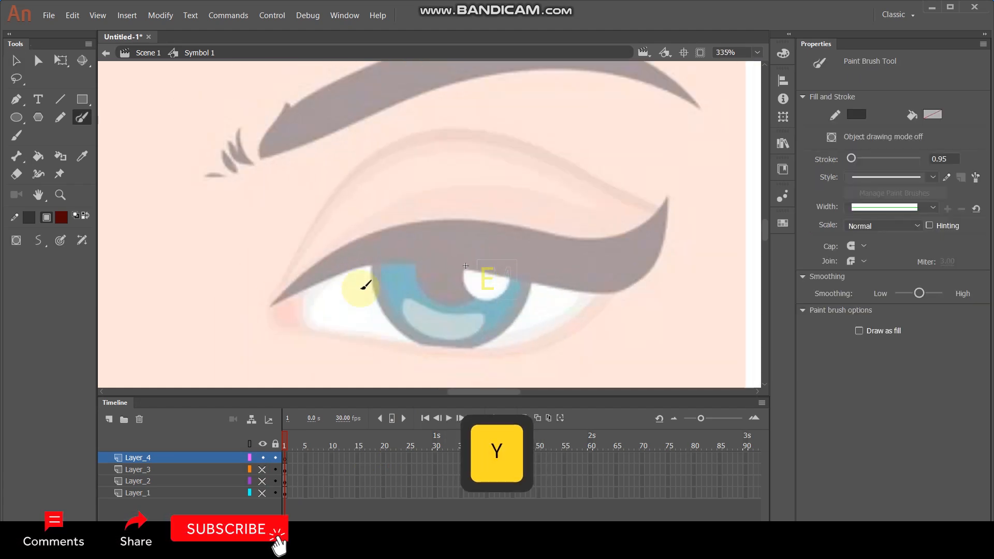
mouse_move(320, 279)
left_mouse_down()
mouse_move(445, 265)
mouse_move(610, 293)
mouse_move(653, 261)
mouse_move(668, 200)
left_mouse_up()
mouse_move(272, 307)
left_mouse_down()
mouse_move(335, 257)
mouse_move(395, 229)
mouse_move(456, 223)
mouse_move(600, 240)
mouse_move(670, 201)
left_mouse_up()
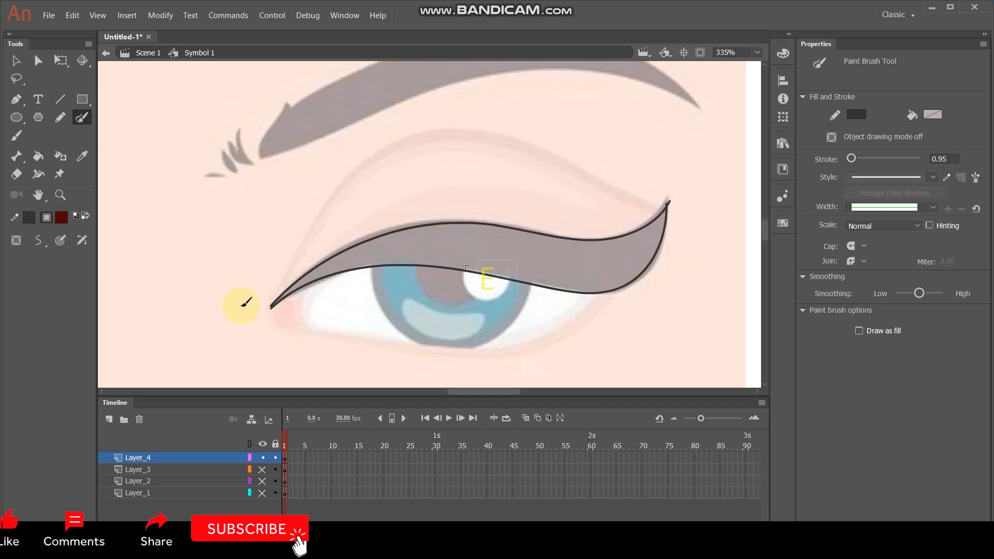
Fill the traced upper lash line with the current dark red and show Layer_3, Layer_2 and Layer_1 again.
left_click(16, 66)
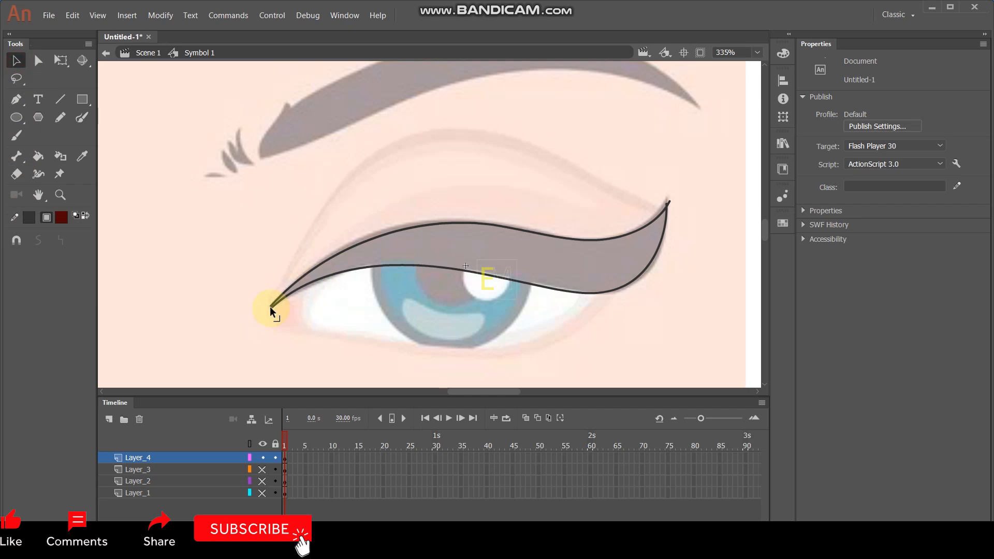
left_click(36, 158)
left_click(611, 274)
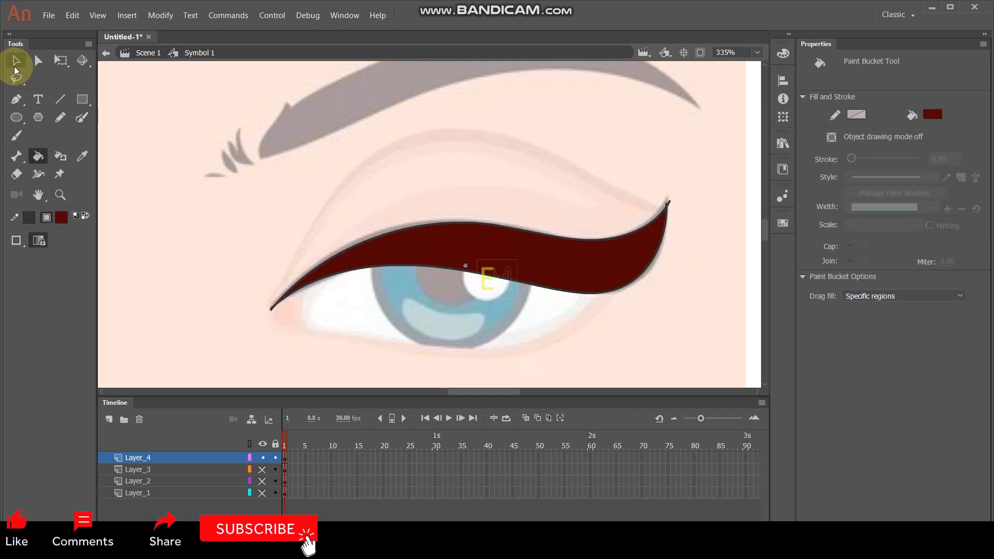
left_click(16, 64)
left_click_drag(263, 470, 263, 496)
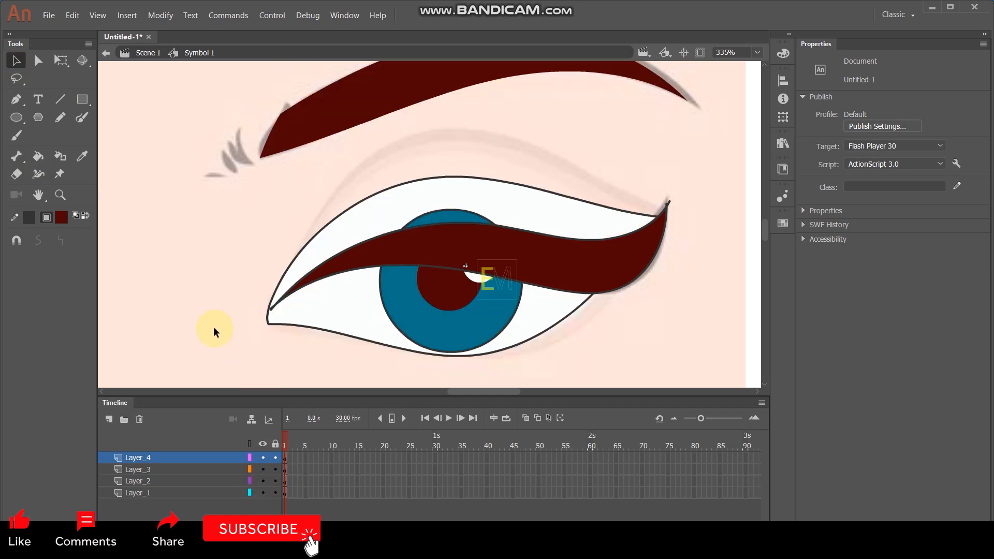
Delete the lash line's outline strokes and move the shape up onto the eye white's upper edge, fitting its inner tip to the outline.
double_click(465, 271)
key("Delete")
left_click(529, 251)
left_click_drag(588, 261, 590, 232)
left_click(557, 131)
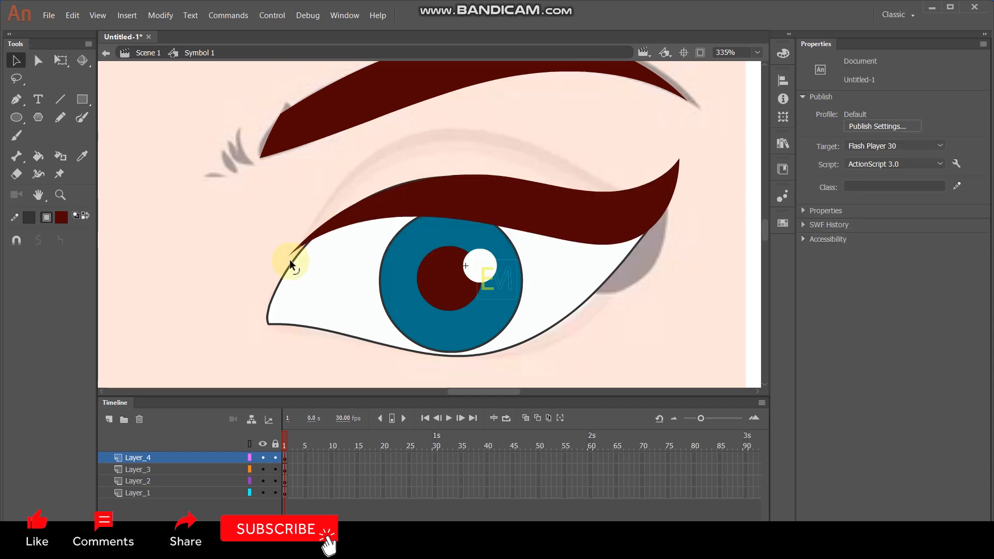
left_click_drag(290, 254, 300, 256)
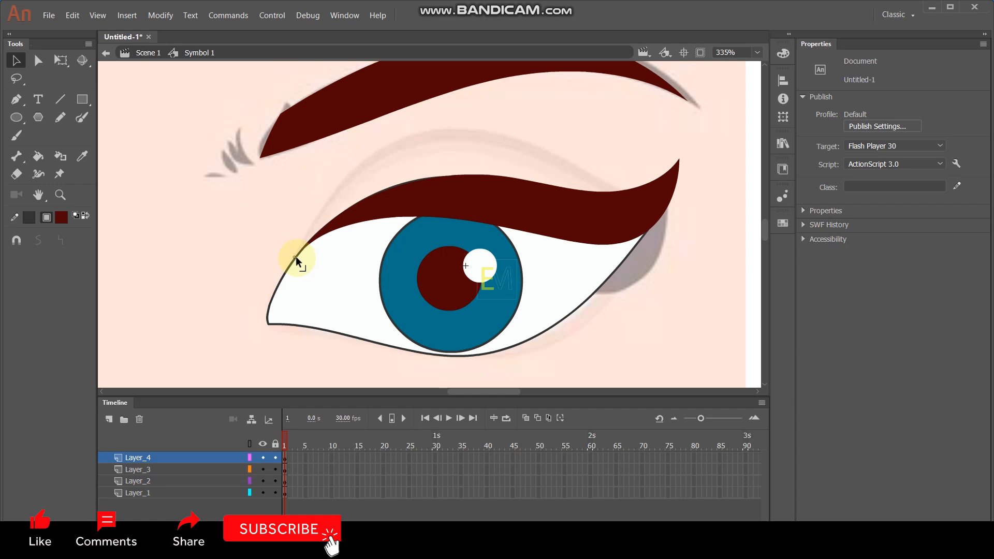
Leave the eye symbol and delete the reference image's layer, Layer_1, from Scene 1.
scroll(481, 264, "down", 4)
scroll(455, 244, "up", 3)
scroll(445, 246, "down", 1)
scroll(445, 246, "up", 1)
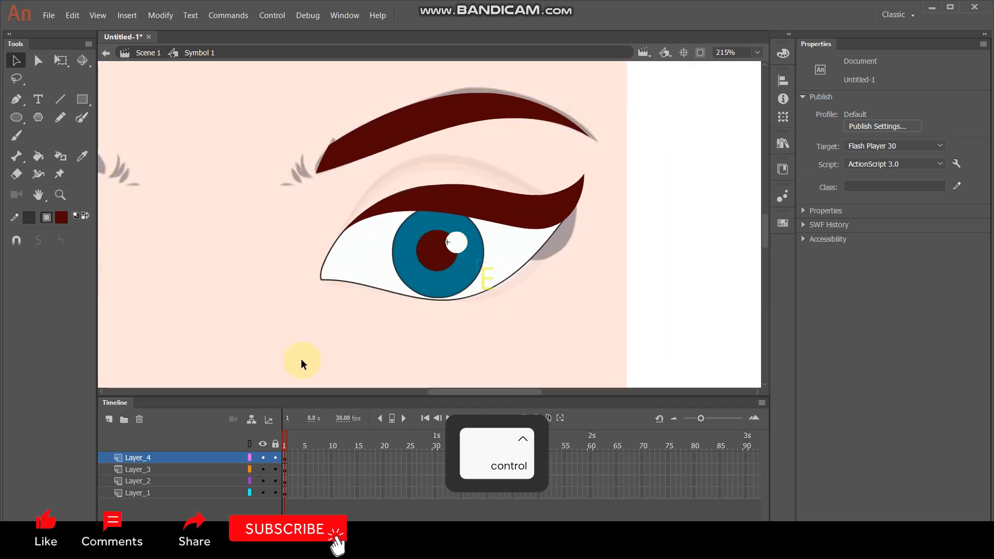
left_click(638, 199)
left_click(639, 200)
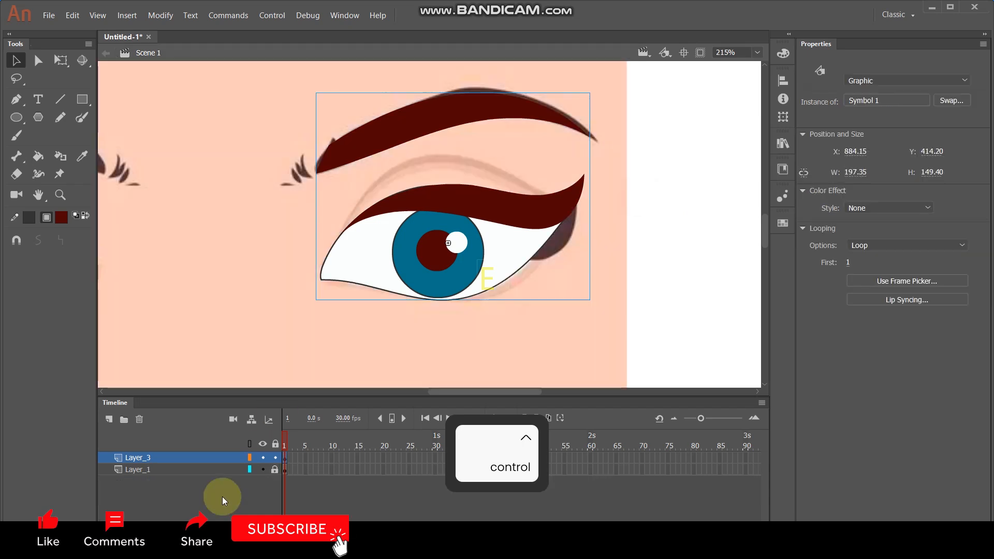
left_click(196, 472)
left_click(138, 419)
left_click(485, 328)
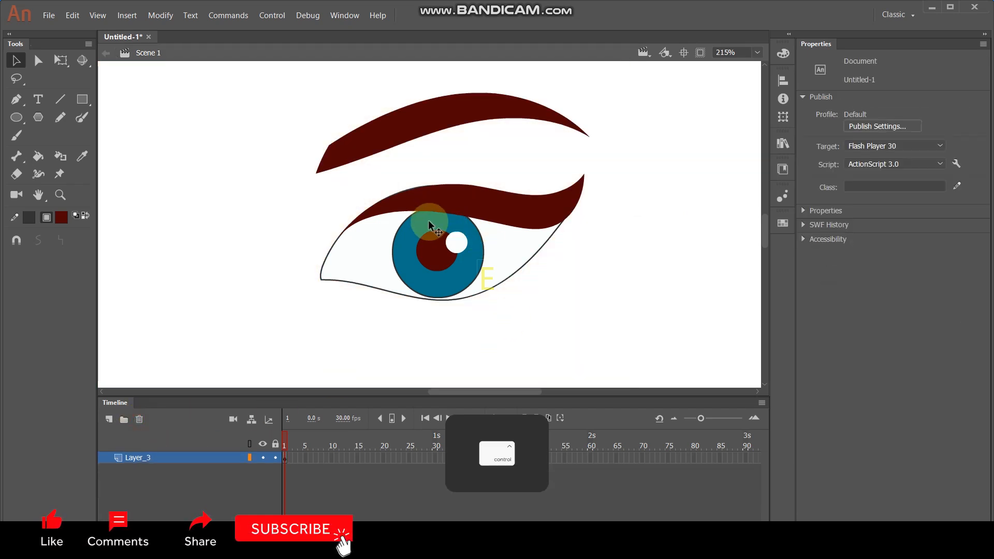
Inside the eye symbol, cut the eye white's outline and paste it in place on a new layer above Layer_1.
double_click(450, 197)
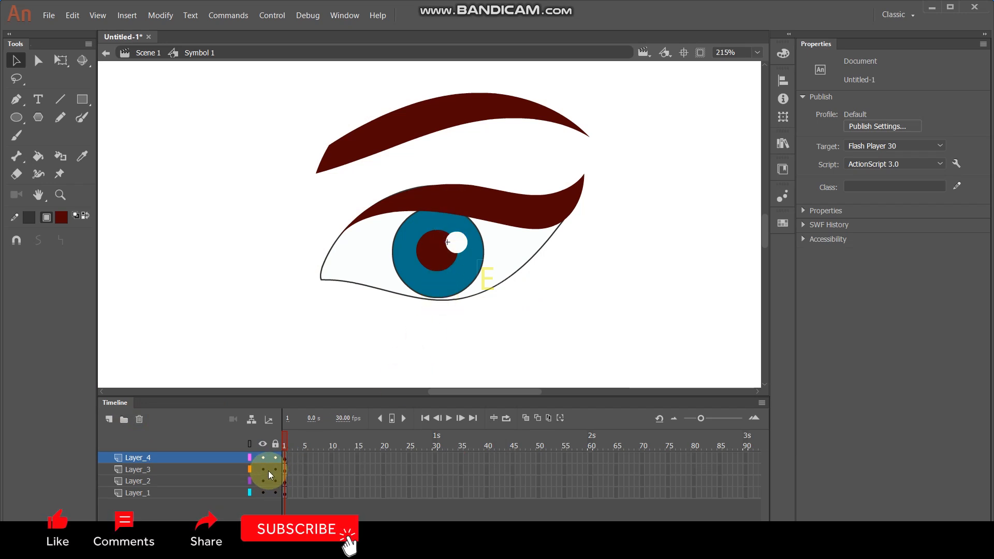
double_click(344, 284)
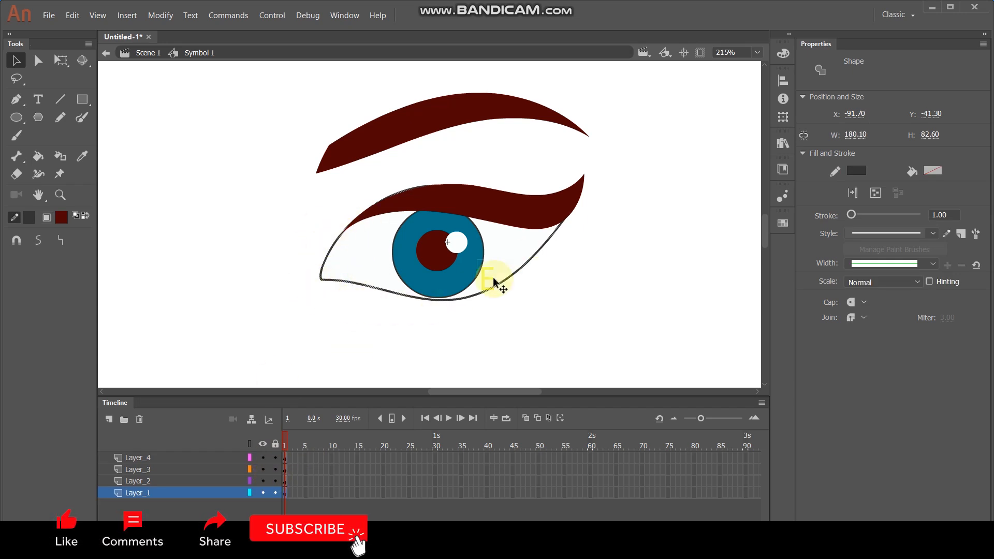
key("ctrl+x")
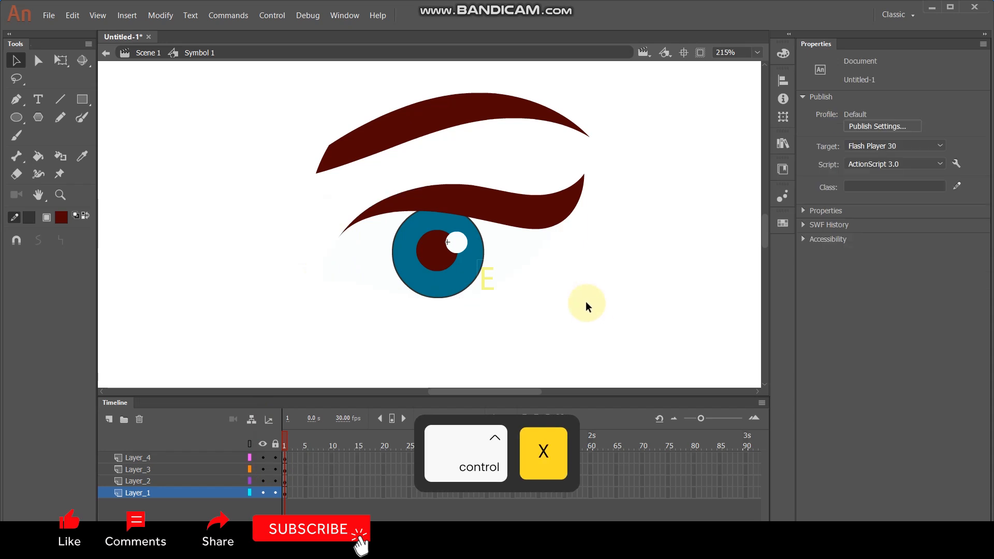
left_click(112, 420)
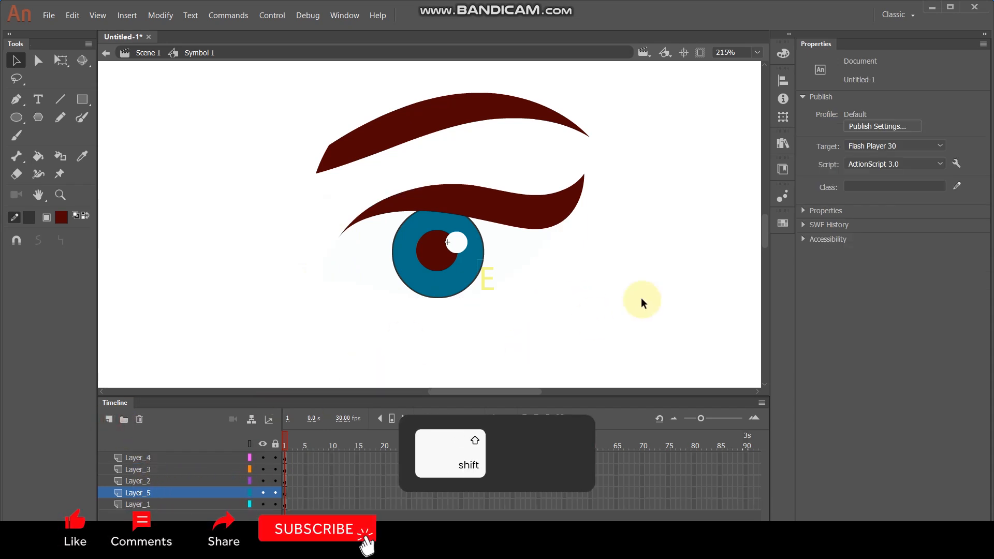
key("ctrl+shift+v")
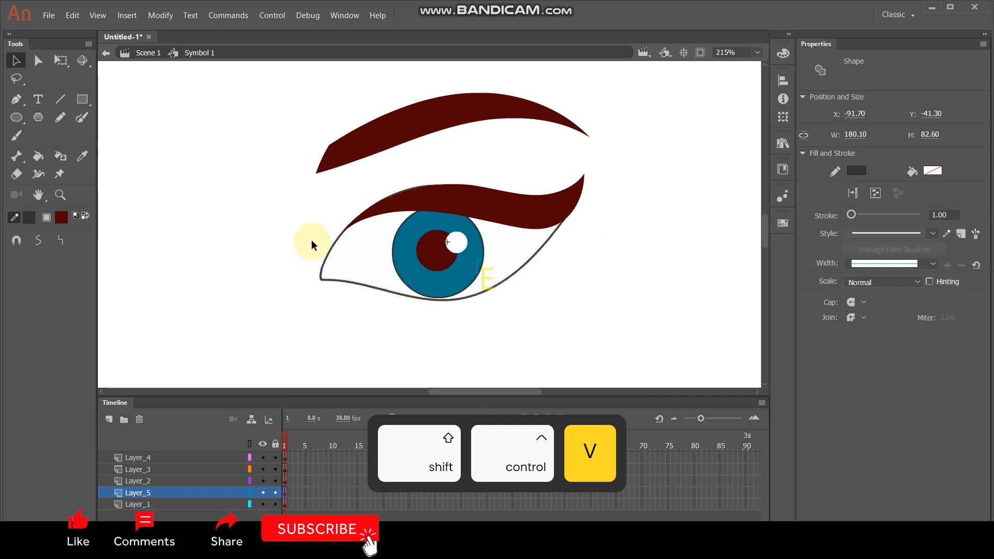
Change the document's stage color from white to a dark olive yellow.
left_click(190, 184)
right_click(188, 172)
left_click(227, 327)
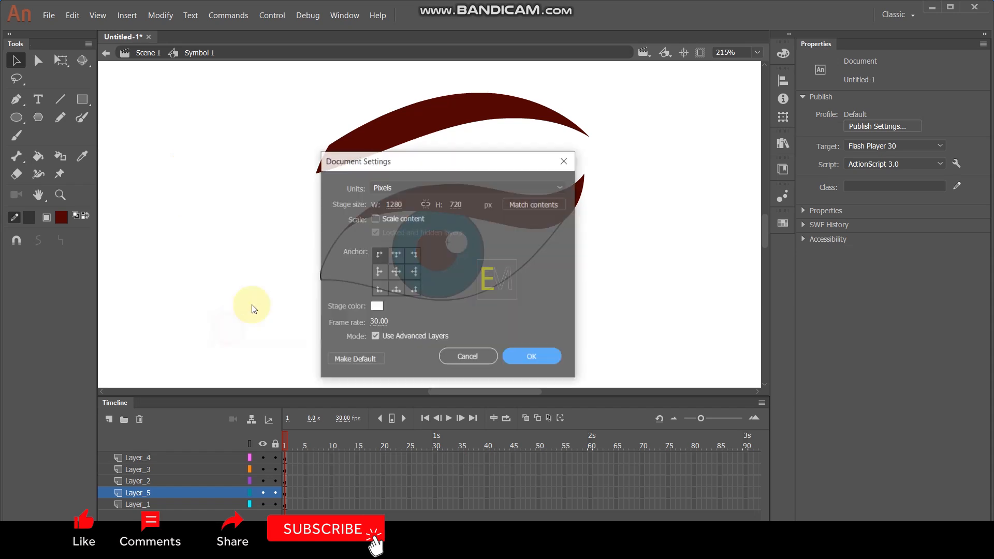
left_click(377, 305)
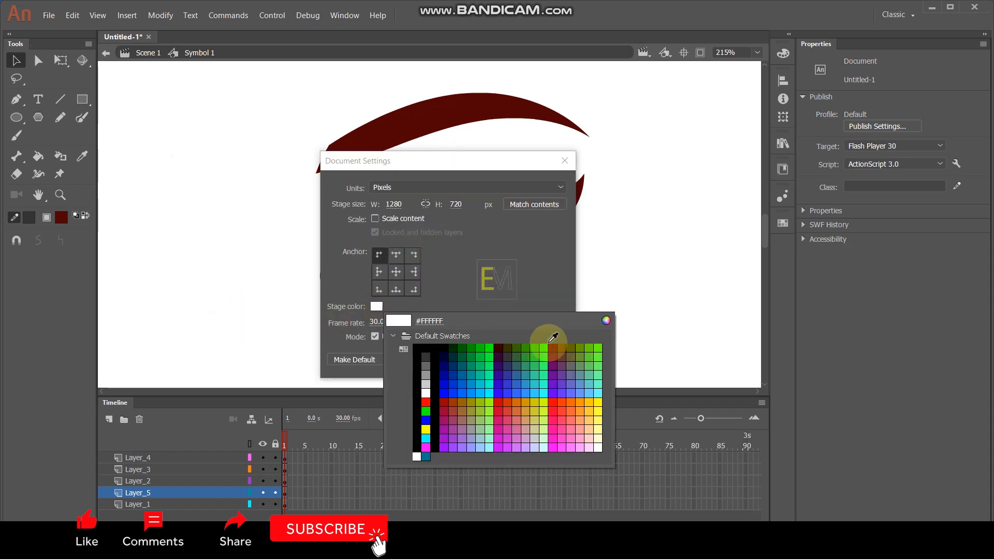
left_click(473, 400)
left_click(526, 359)
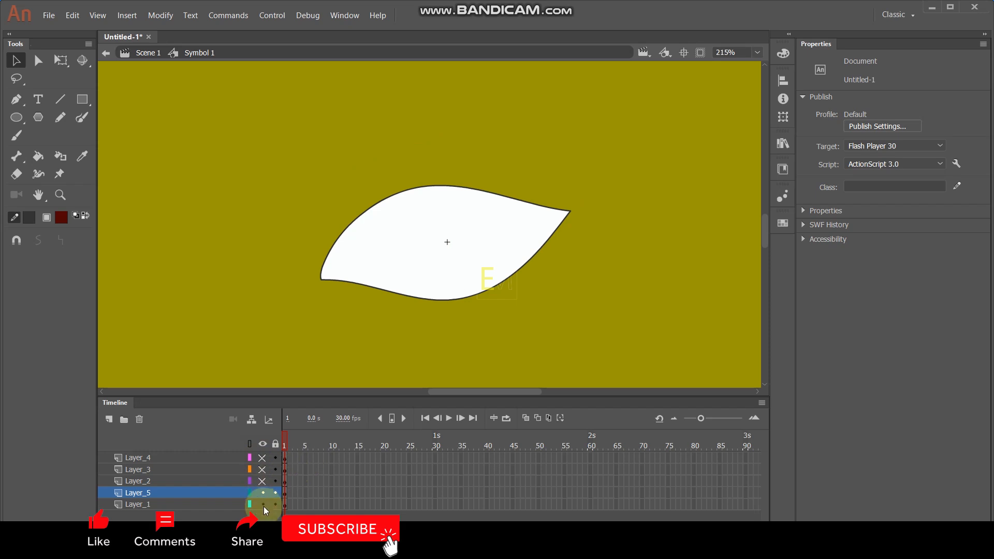
Lock Layer_1 and undo a trial move of the eye outline on Layer_5.
left_click(201, 492)
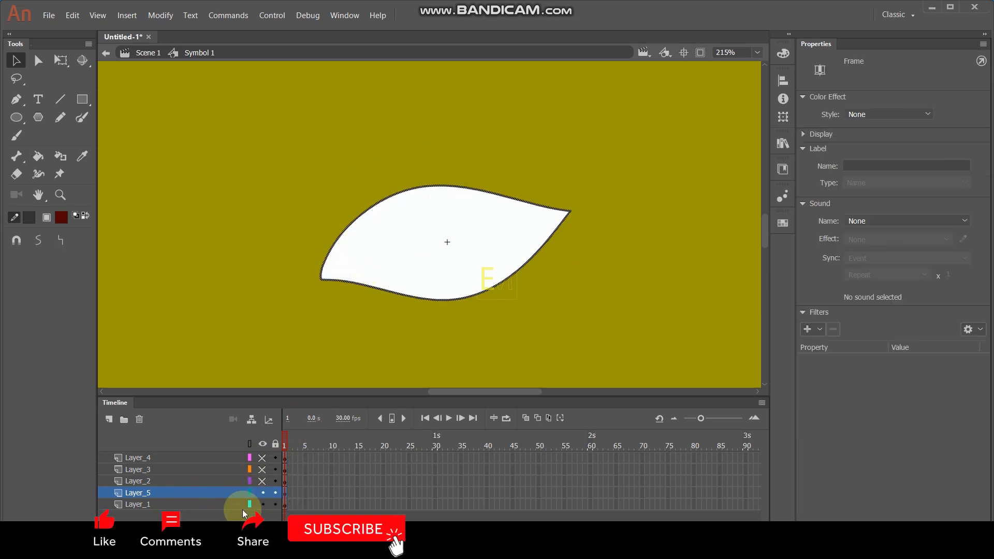
left_click(275, 505)
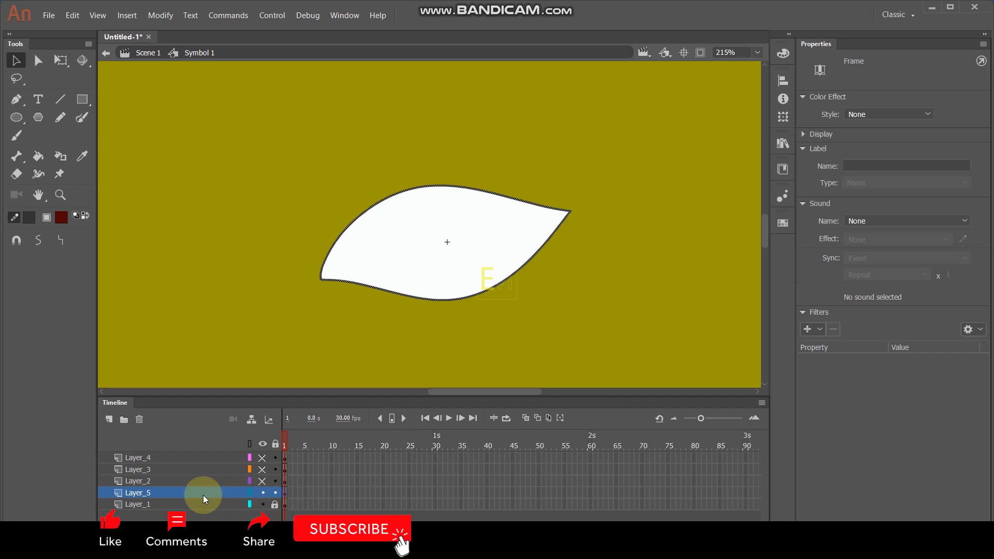
left_click_drag(399, 197, 506, 161)
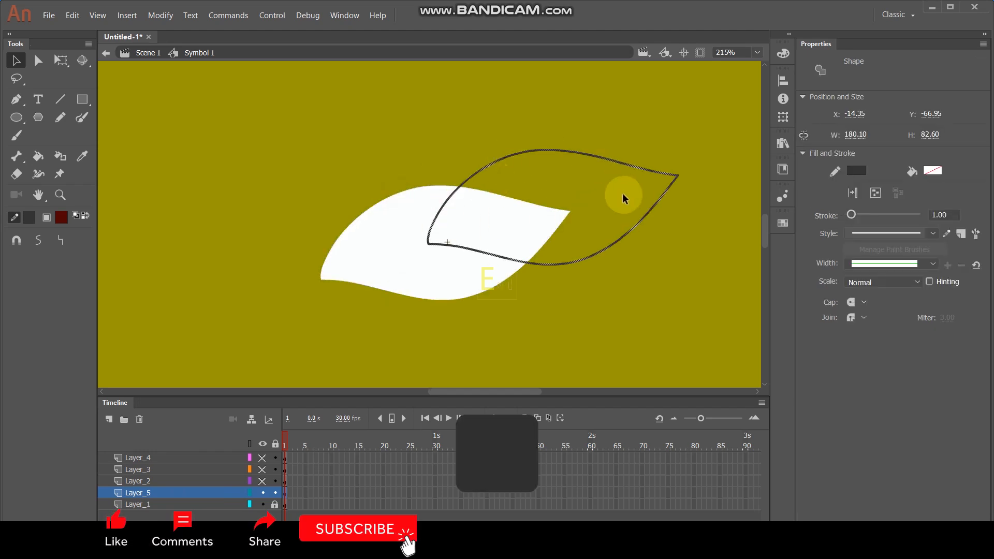
key("ctrl+z")
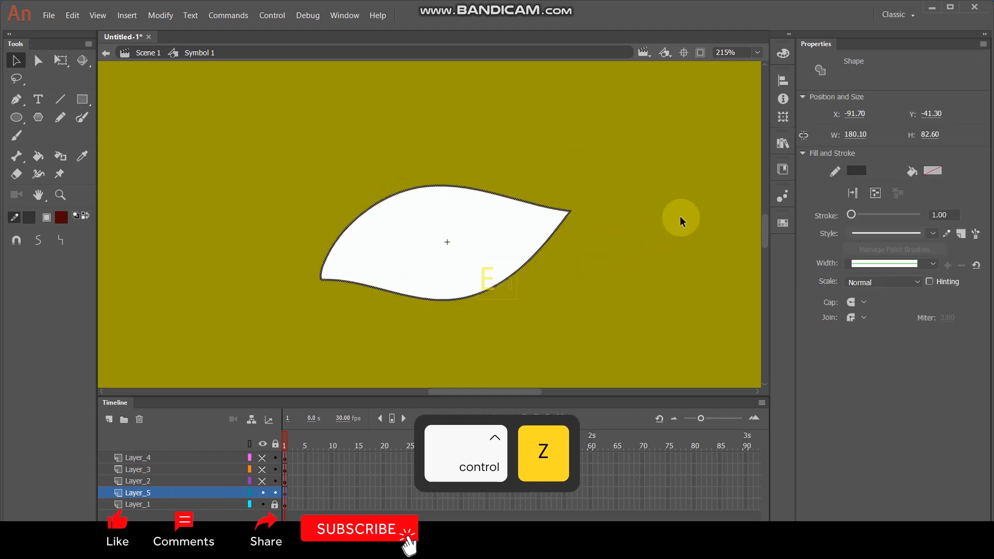
Insert a keyframe at frame 3 of Layer_5 and draw a line across the outline's upper part, bending it slightly upward.
left_click(61, 99)
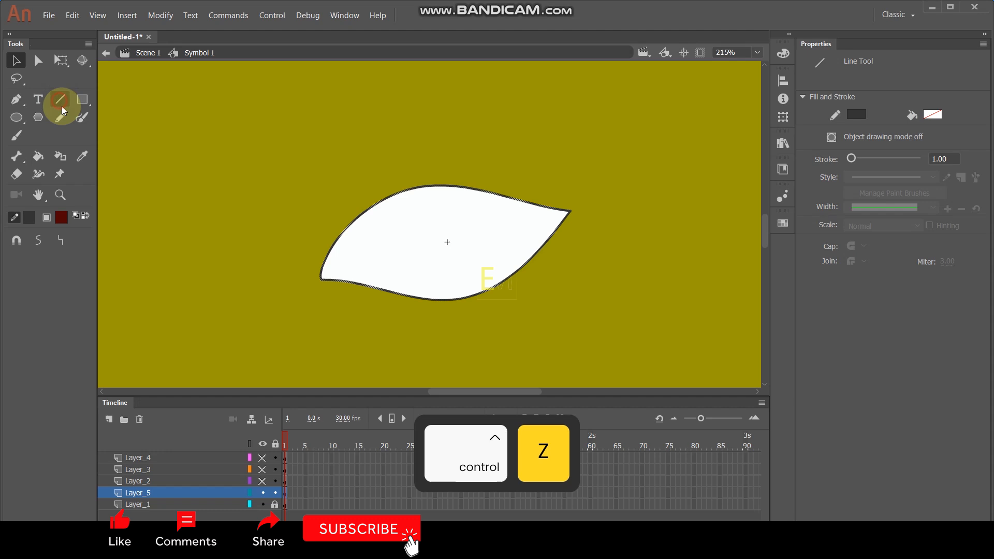
left_click(296, 492)
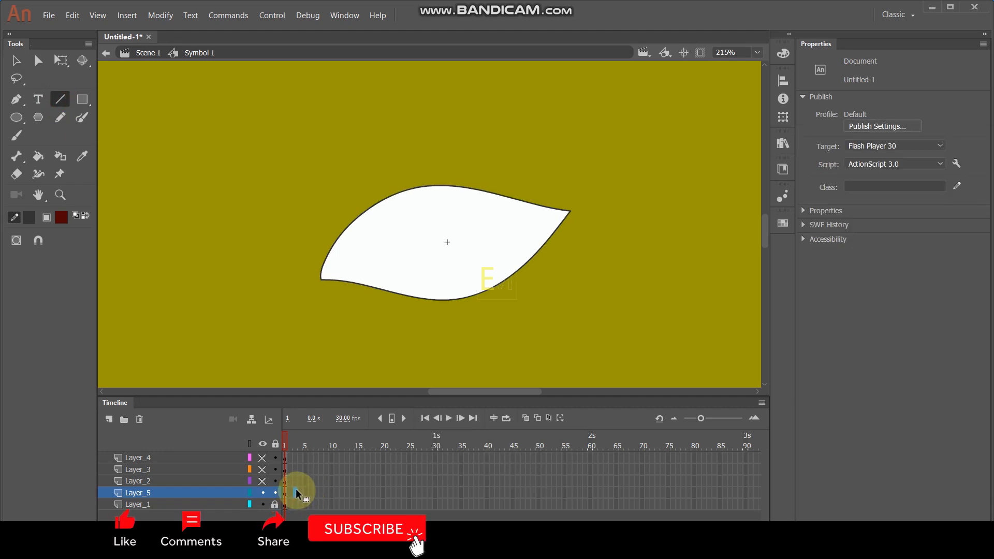
key("F6")
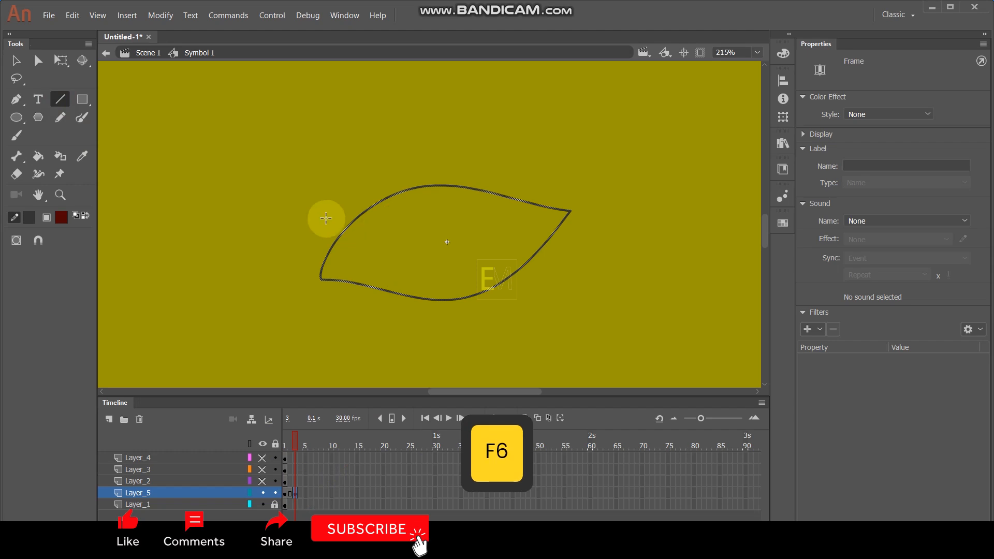
left_click_drag(346, 206, 544, 199)
key("v")
left_click_drag(426, 204, 428, 198)
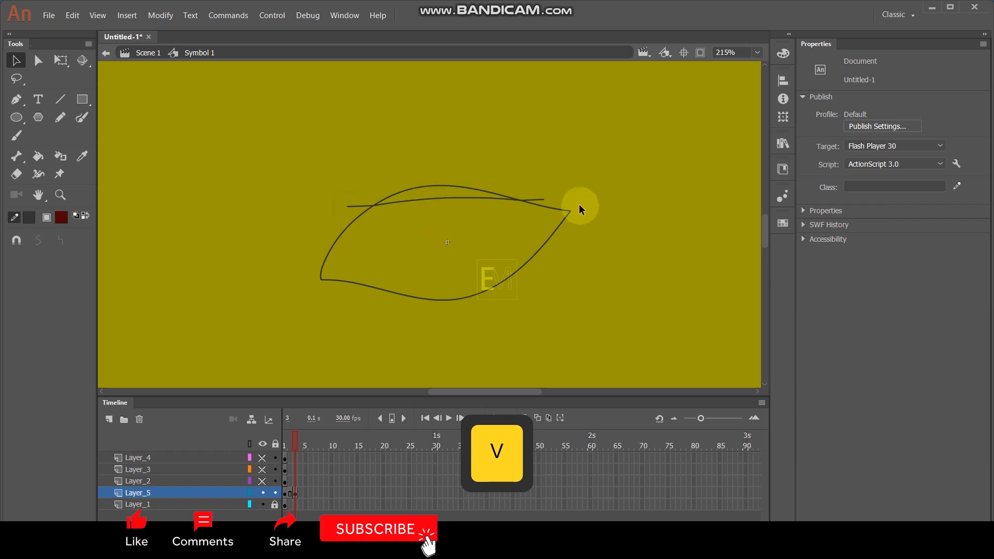
Delete both ends of the curved line that stick out beyond the eye outline.
left_click(543, 200)
key("Delete")
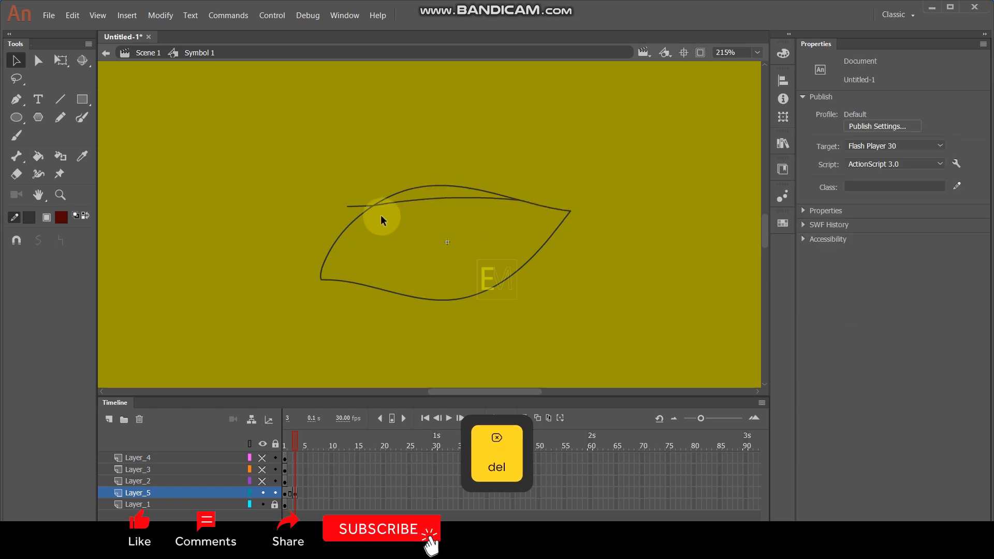
left_click(356, 205)
key("Delete")
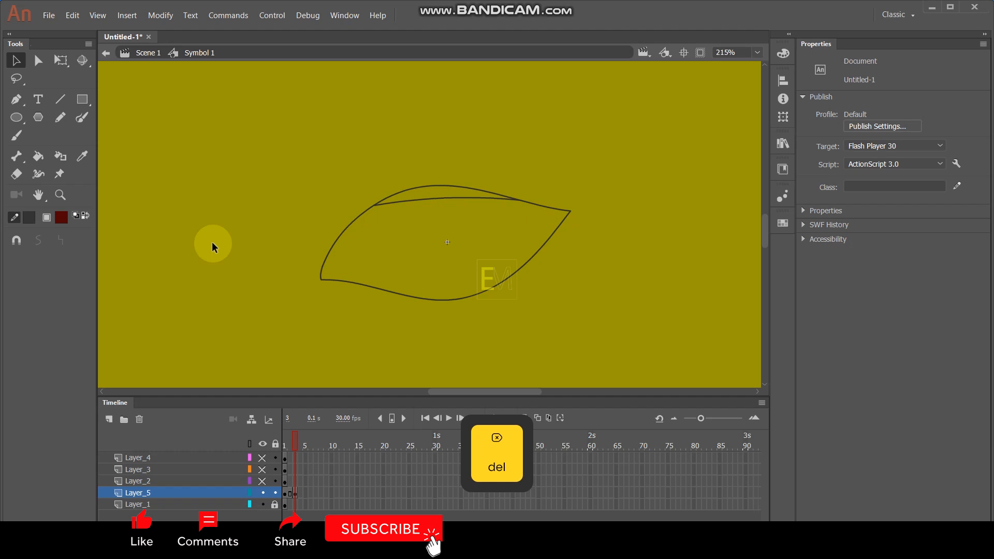
Set the fill color to #FFCC00 and fill the narrow area between the outline's upper edge and the curved line.
left_click(62, 216)
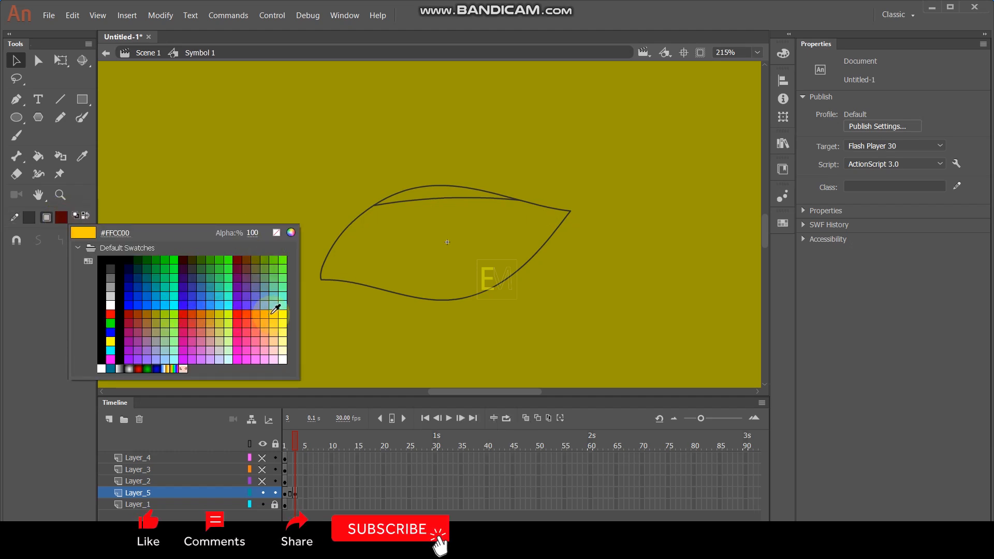
left_click(273, 311)
left_click(39, 156)
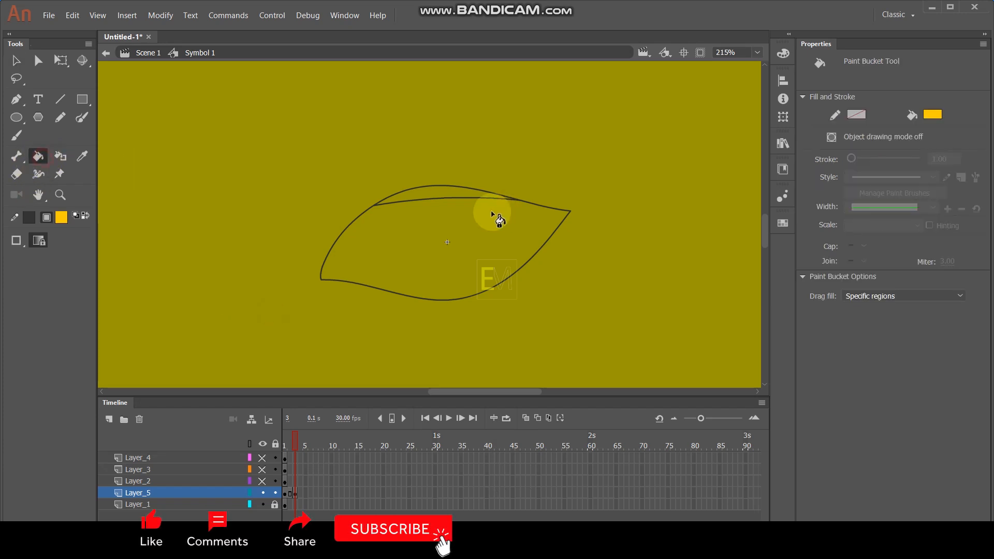
left_click(444, 192)
left_click(16, 61)
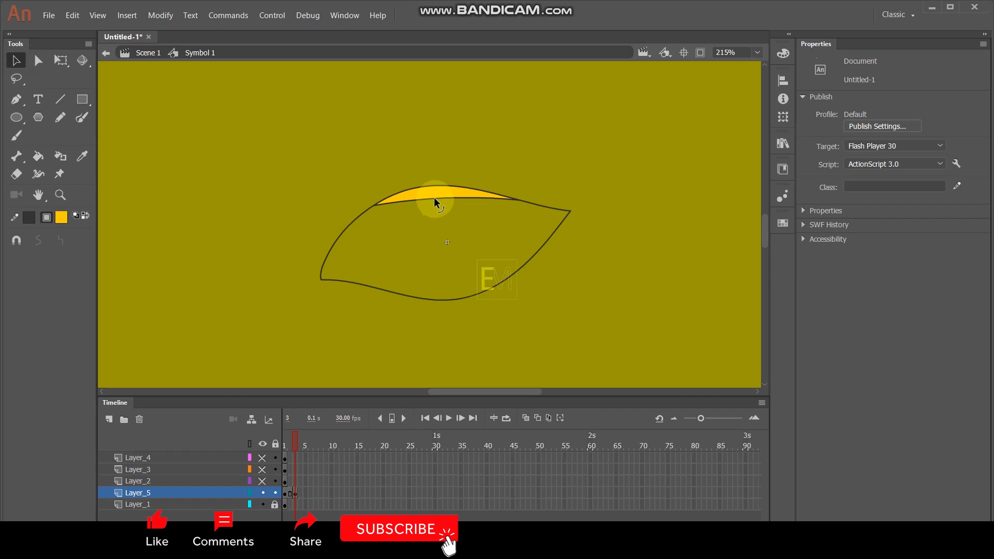
Insert a keyframe at frame 5 of Layer_5 and draw a lower horizontal line across the outline, bending it slightly upward.
left_click(309, 493)
key("F6")
left_click(256, 289)
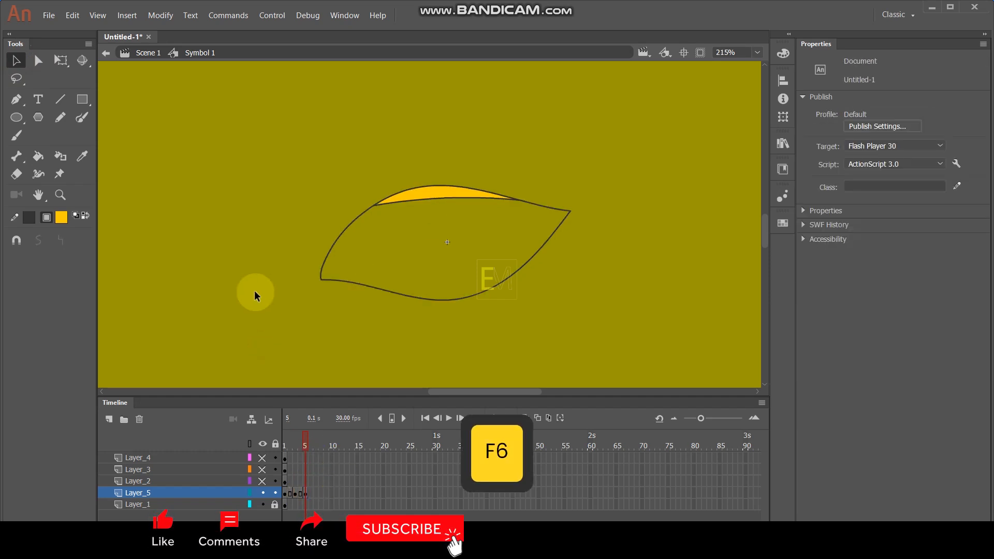
key("n")
left_click_drag(346, 223, 568, 213)
key("shift")
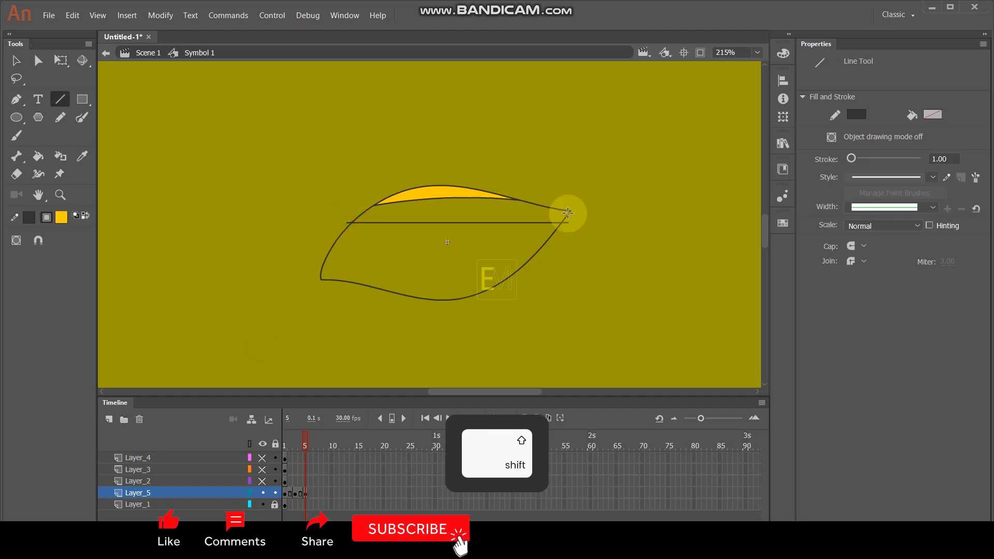
key("v")
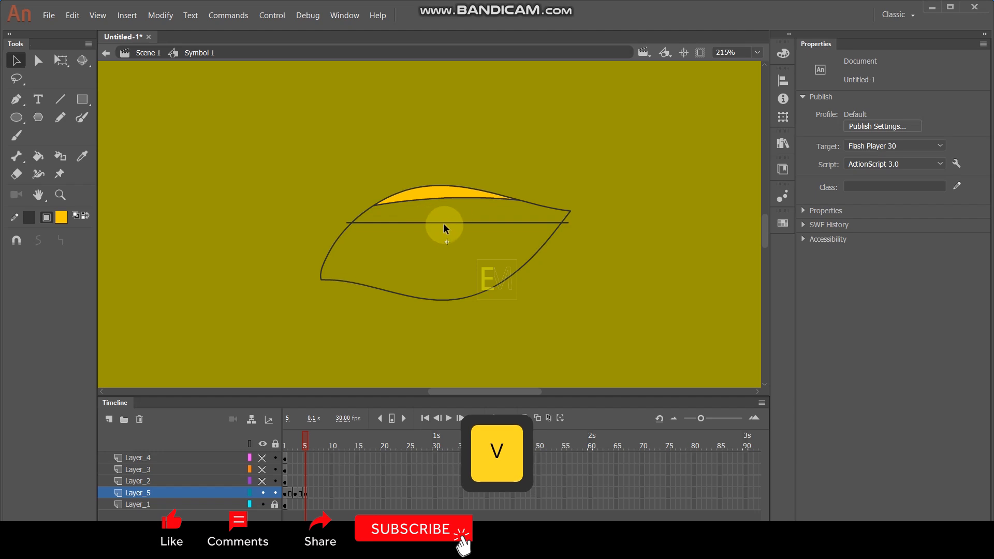
left_click_drag(443, 224, 445, 215)
Fill the band between the two curved lines in frame 5 with the yellow, and delete the old upper curved line.
key("k")
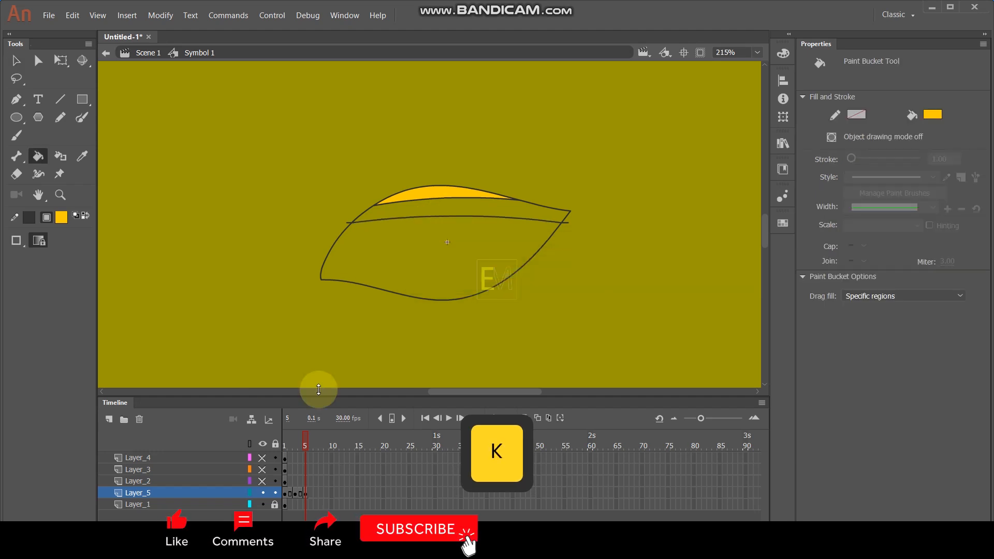
left_click(463, 210)
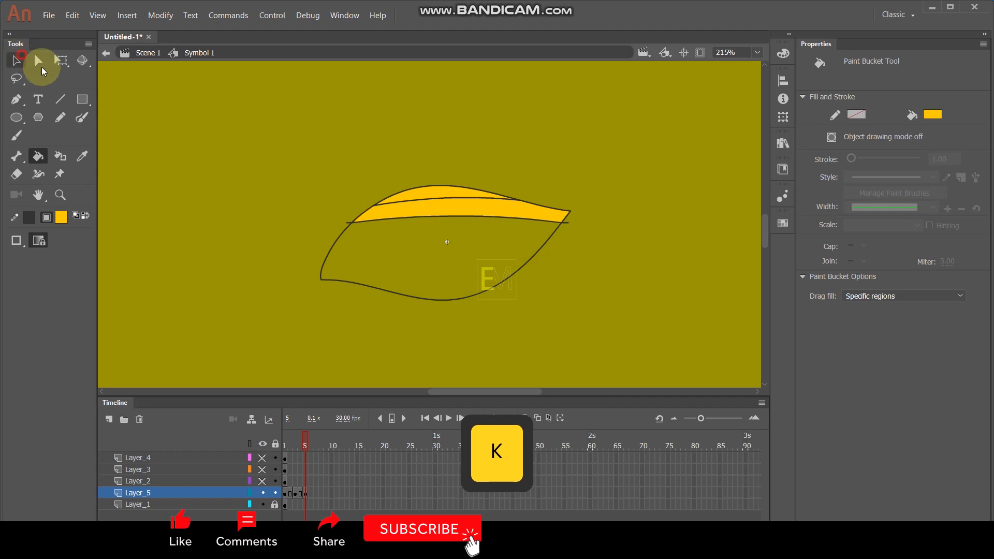
left_click(18, 59)
left_click(443, 198)
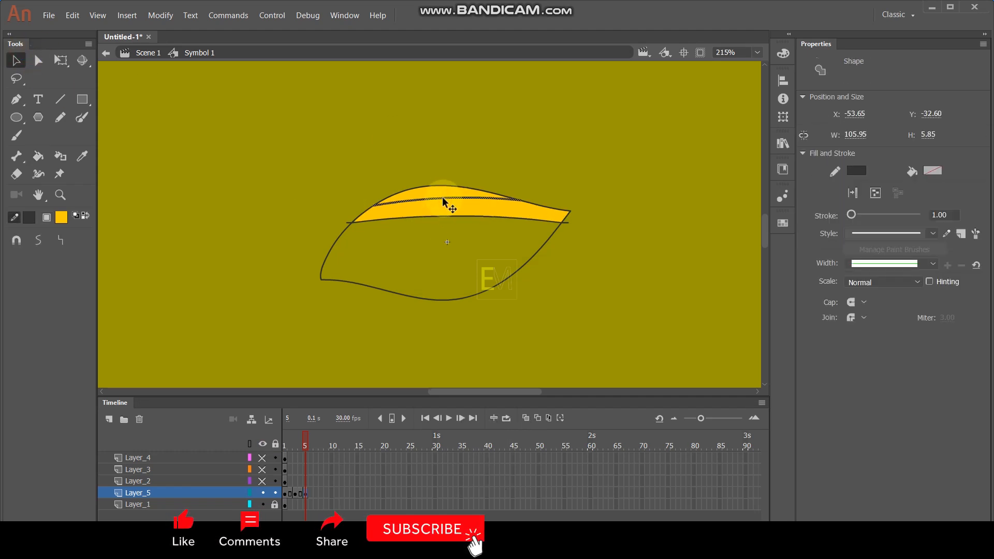
key("Delete")
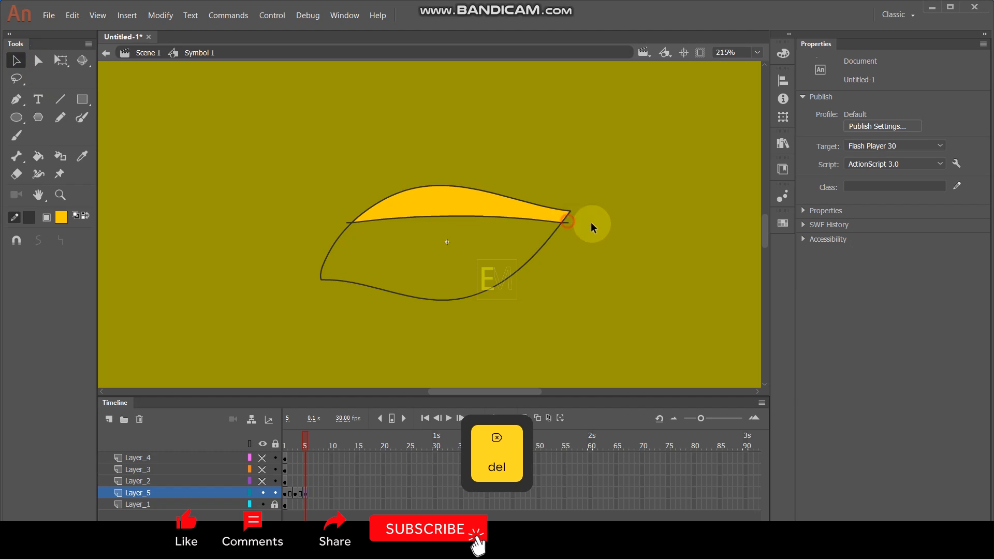
Delete both ends of frame 5's curved line that stick out beyond the eye outline.
left_click(567, 221)
key("Delete")
left_click(347, 229)
key("Delete")
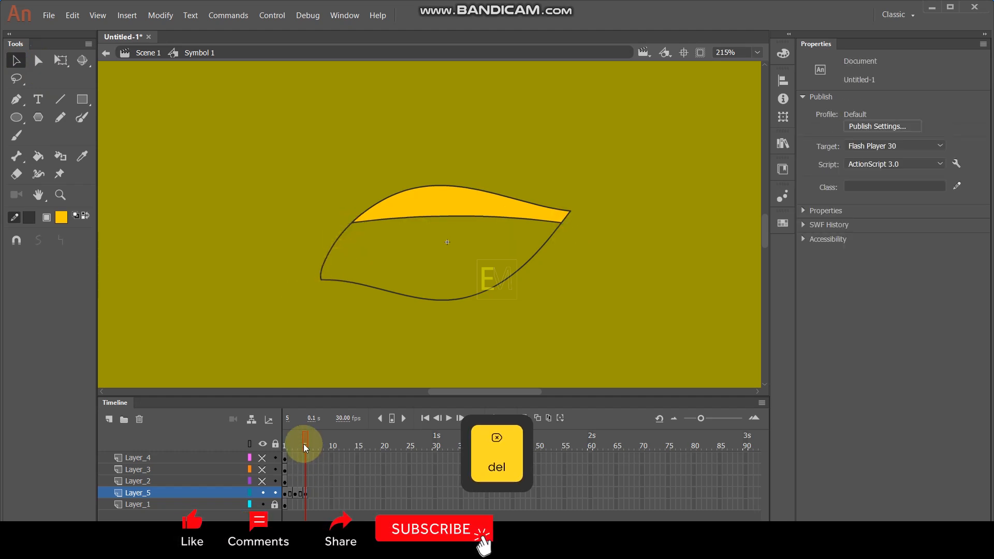
Insert a keyframe at frame 7 of Layer_5 and draw a horizontal line across the outline's middle, bending it slightly upward.
mouse_move(303, 441)
left_mouse_down()
mouse_move(281, 446)
mouse_move(308, 443)
left_mouse_up()
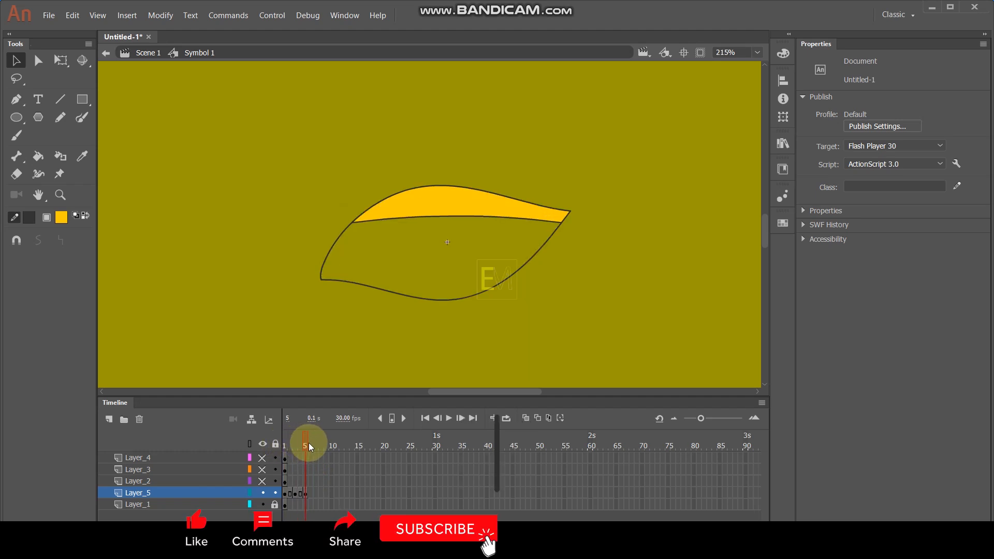
left_click(315, 493)
key("F6")
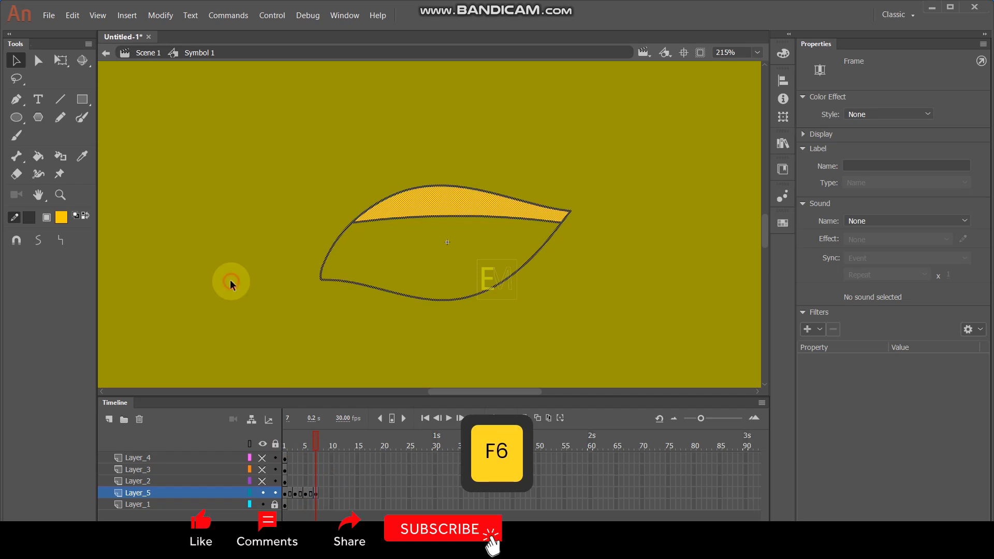
left_click(230, 280)
key("n")
left_click_drag(326, 243, 554, 258)
key("v")
left_click_drag(458, 242, 460, 233)
Fill the band above frame 7's new curve with the yellow, and delete the old curved line and the protruding line ends.
key("k")
left_click(461, 230)
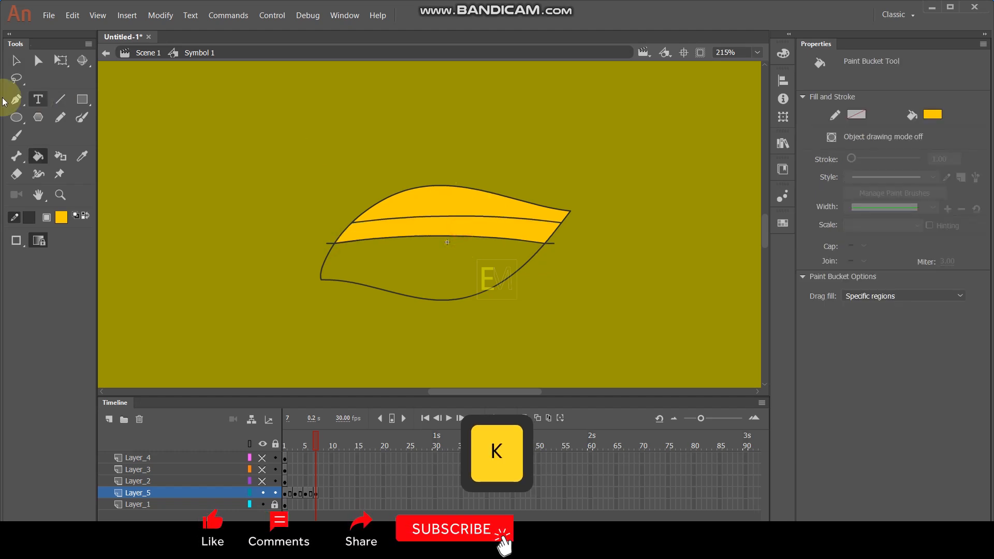
left_click(14, 59)
left_click(486, 217)
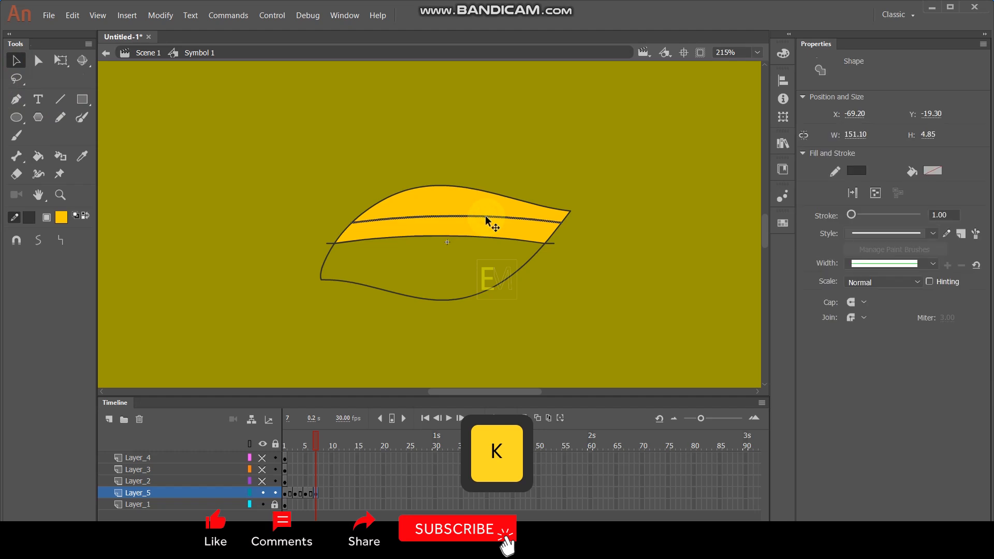
key("Delete")
left_click(550, 247)
key("Delete")
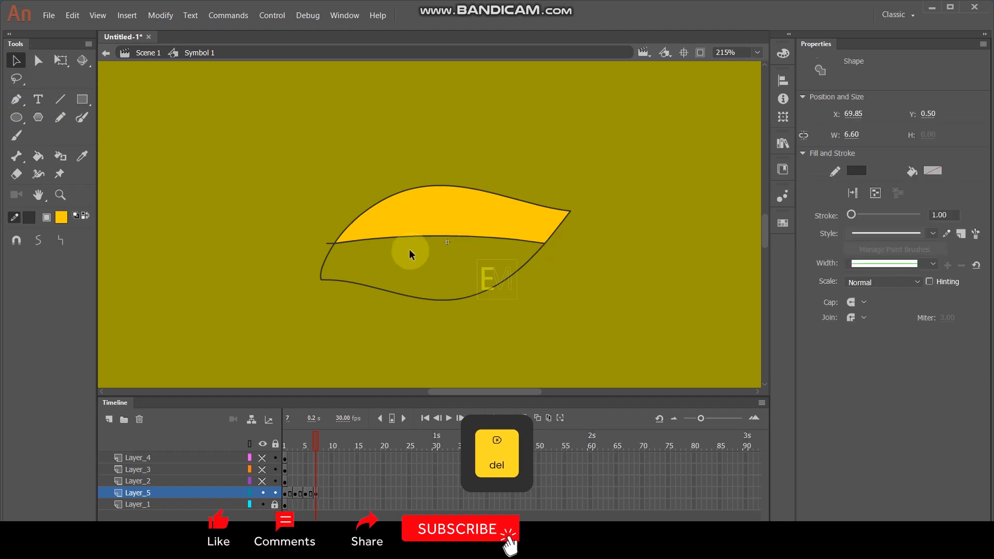
Insert a keyframe at frame 9 of Layer_5 and draw a horizontal line below the yellow lid, bending it slightly upward.
left_click(328, 493)
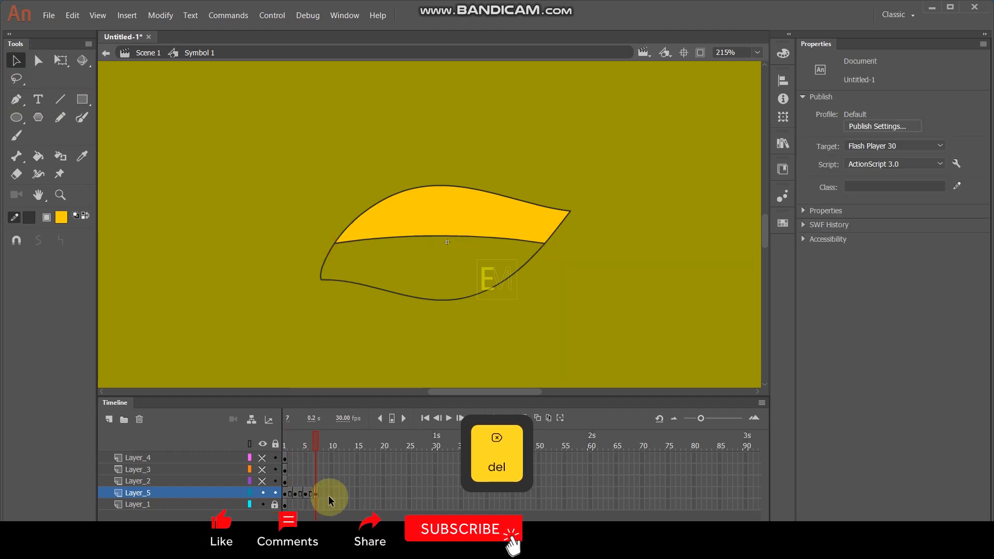
key("F6")
left_click(328, 340)
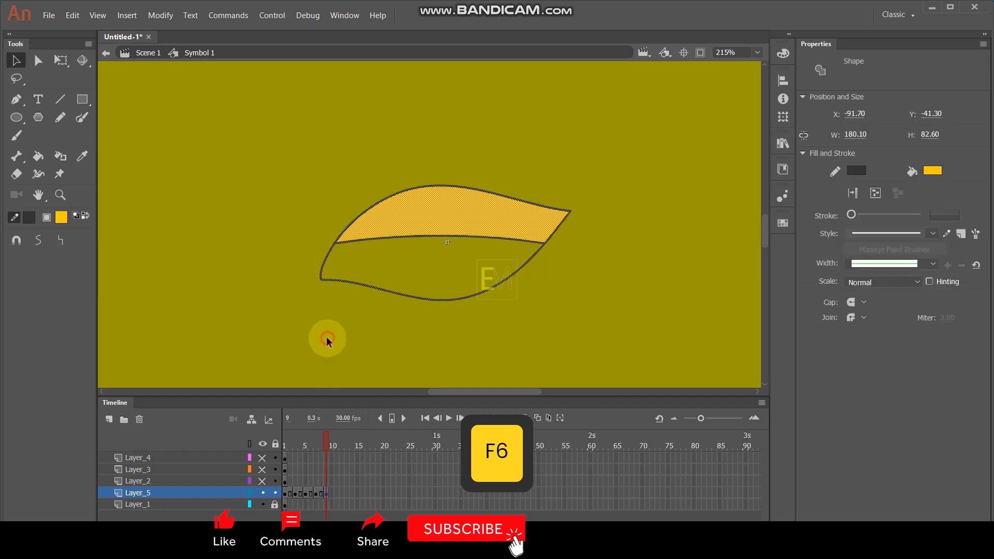
key("n")
left_click_drag(316, 261, 546, 290)
key("v")
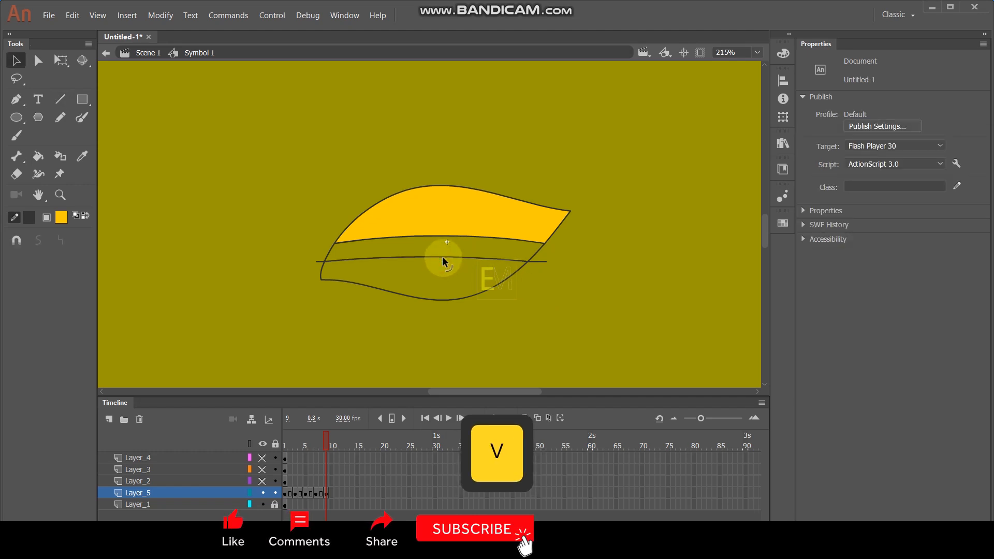
Fill the band above frame 9's new curve with the yellow, and delete the old curved line inside the lid.
key("k")
left_click(445, 251)
left_click(16, 61)
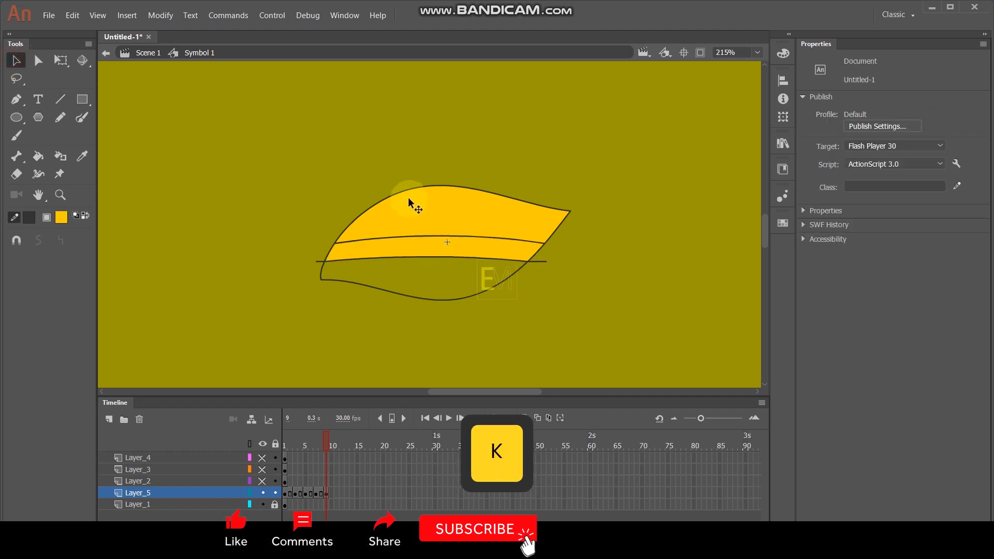
left_click(439, 239)
key("Delete")
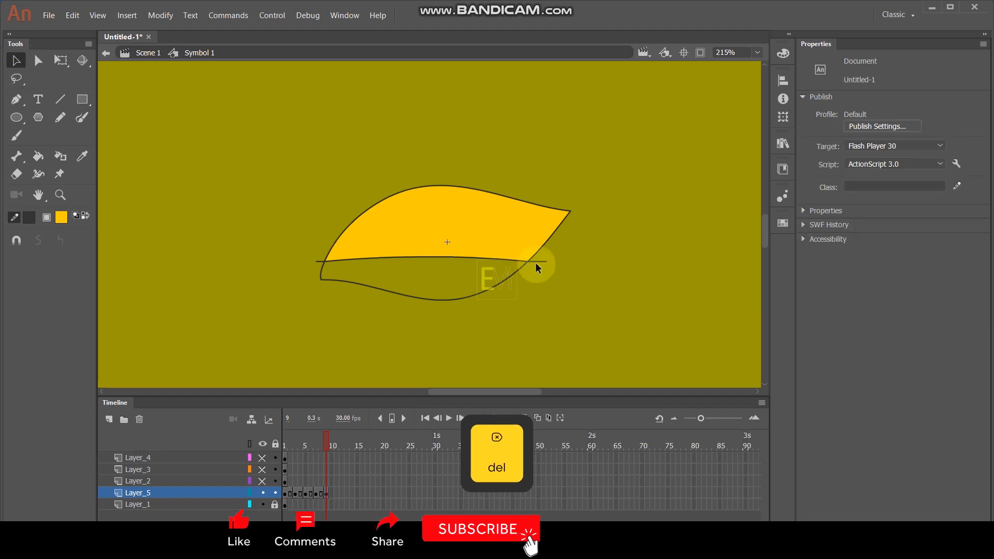
Delete both ends of frame 9's curved line that stick out beyond the eye outline.
left_click(539, 261)
key("Delete")
left_click(319, 260)
key("Delete")
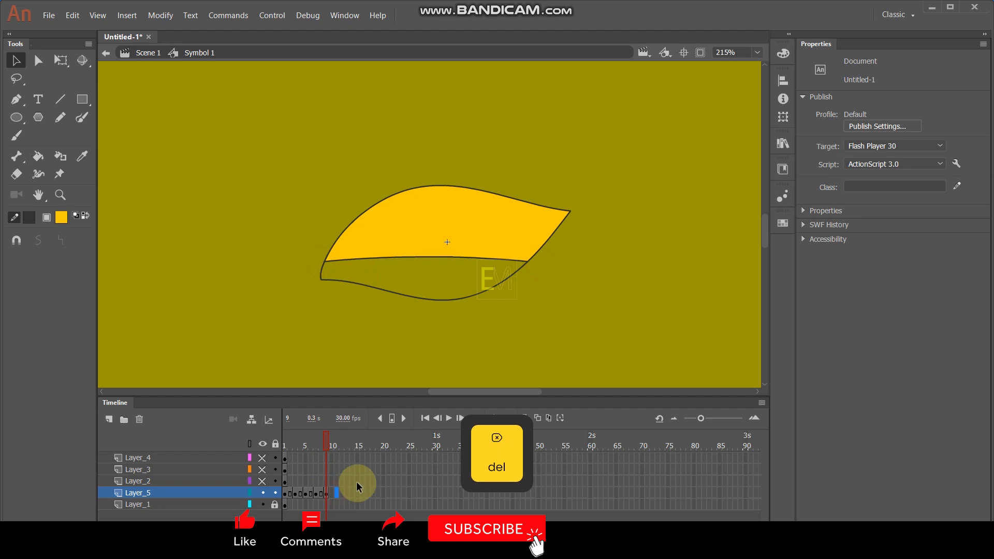
In a new keyframe at frame 11 of Layer_5, draw a horizontal line from the outline's left corner and fill the band above it yellow.
key("F6")
left_click(378, 345)
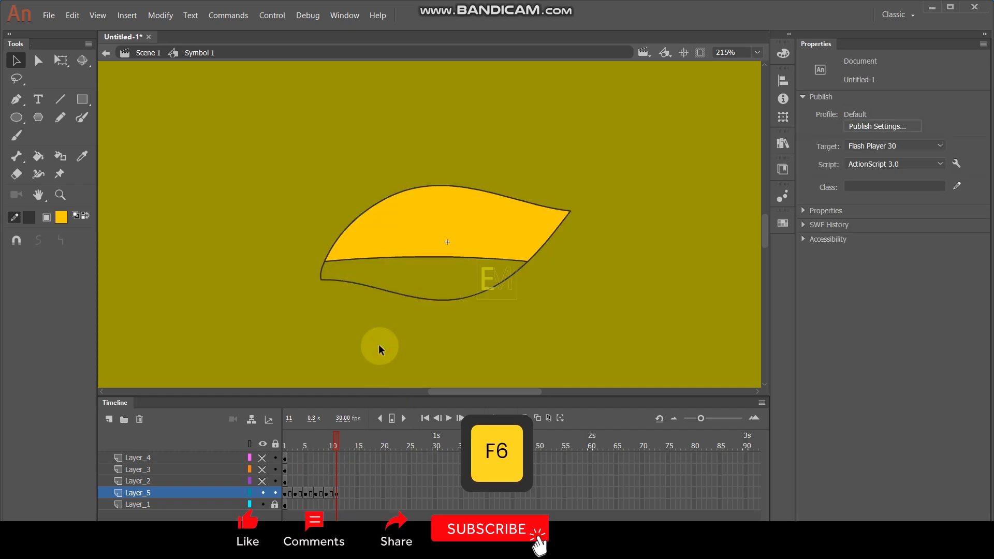
key("n")
left_click_drag(313, 278, 523, 300)
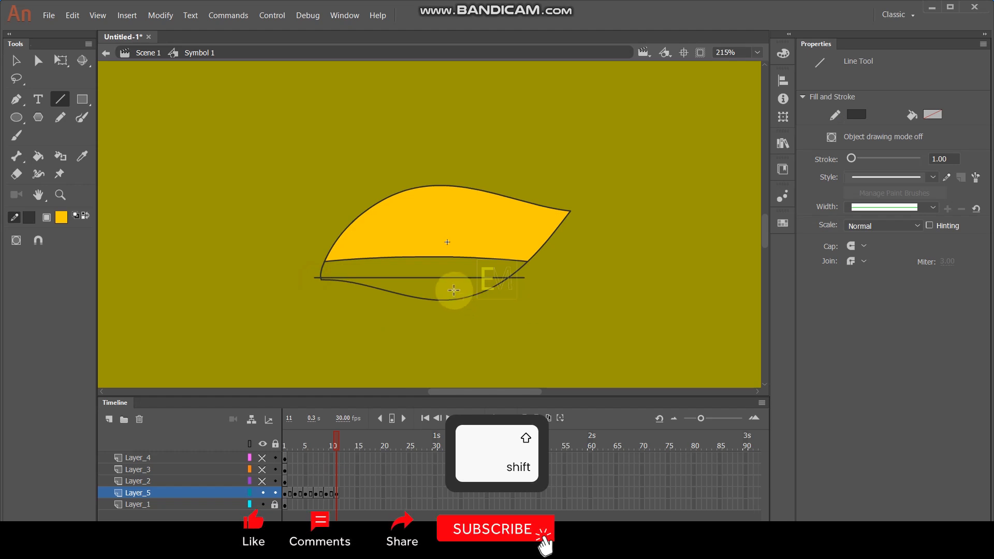
key("k")
left_click(424, 265)
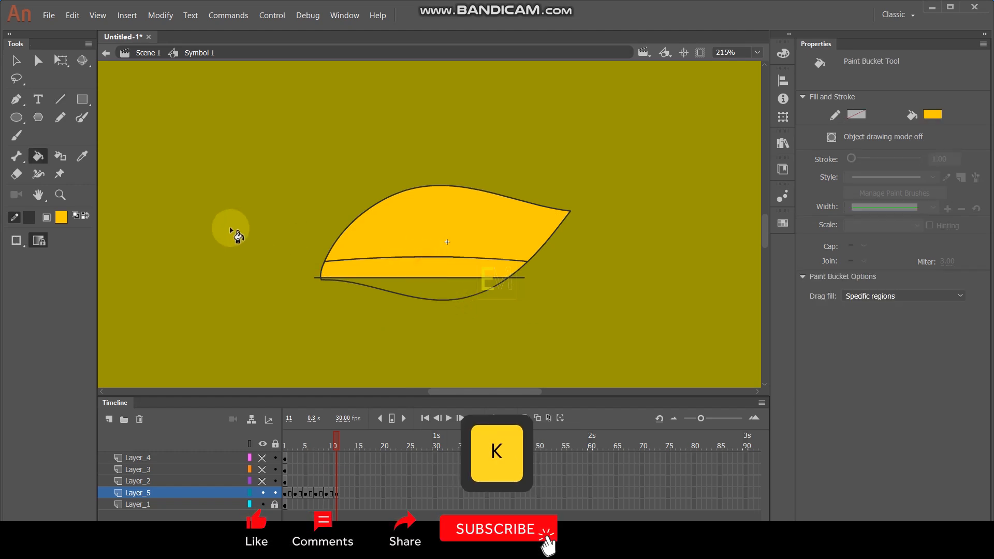
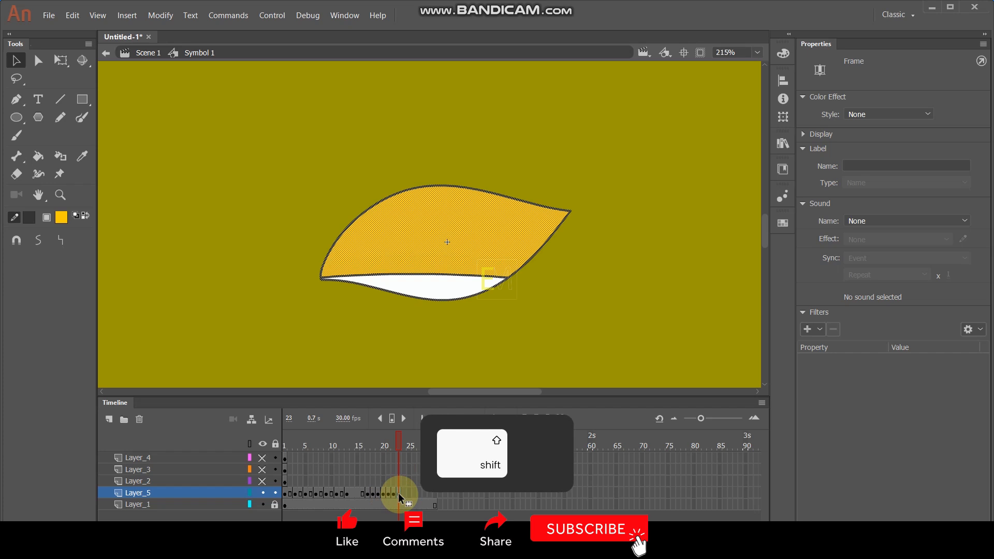
Select the copied eyelid frames 17 to 23 on Layer_5 and reverse their order.
left_click(380, 494, "shift")
left_click_drag(380, 495, 369, 493)
right_click(369, 493)
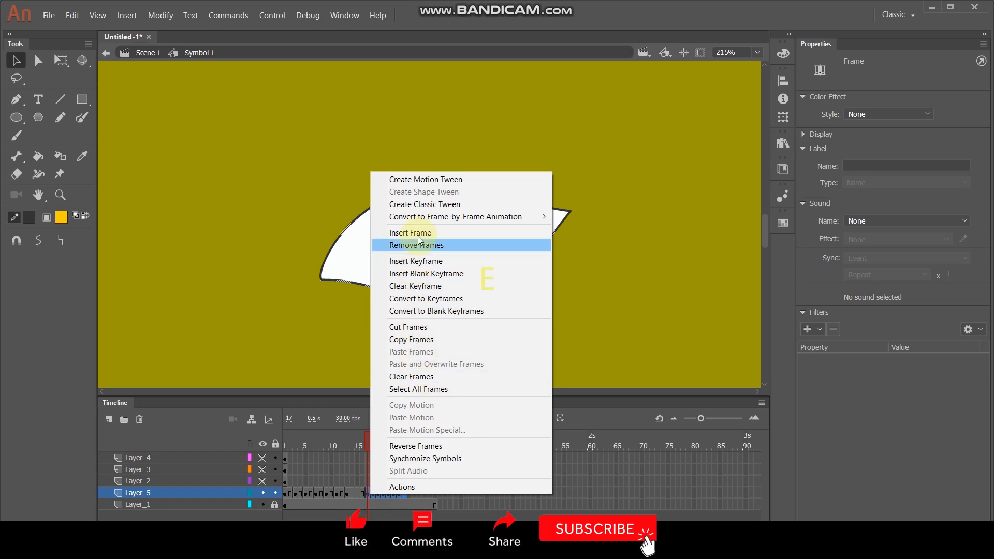
left_click(403, 447)
left_click_drag(367, 446, 411, 449)
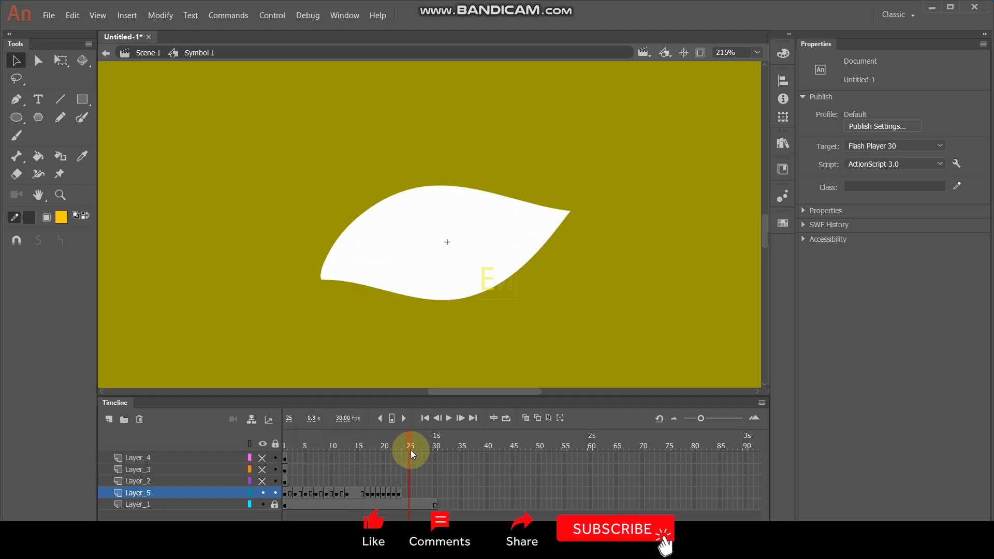
Extend Layer_5 with frames up to frame 30.
left_click(436, 492)
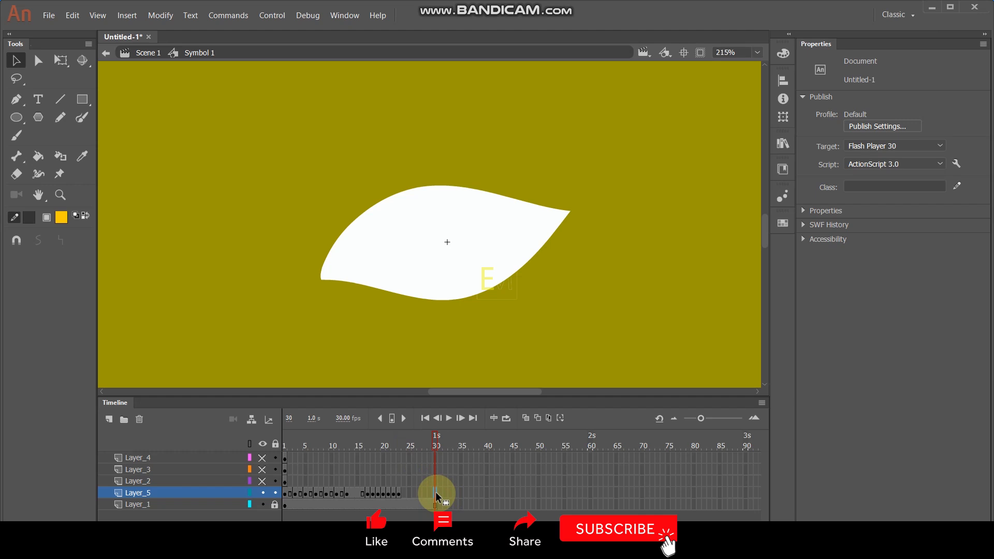
key("F5")
left_click(543, 334)
Show Layer_2 and move its iris artwork up about 10 pixels in frame 1.
left_click_drag(342, 451, 273, 462)
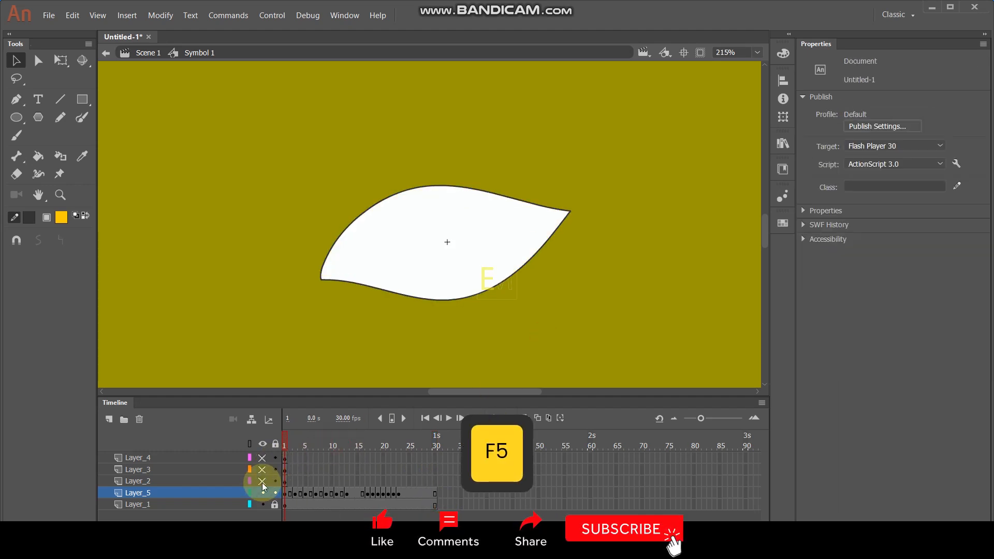
left_click(262, 481)
left_click(214, 482)
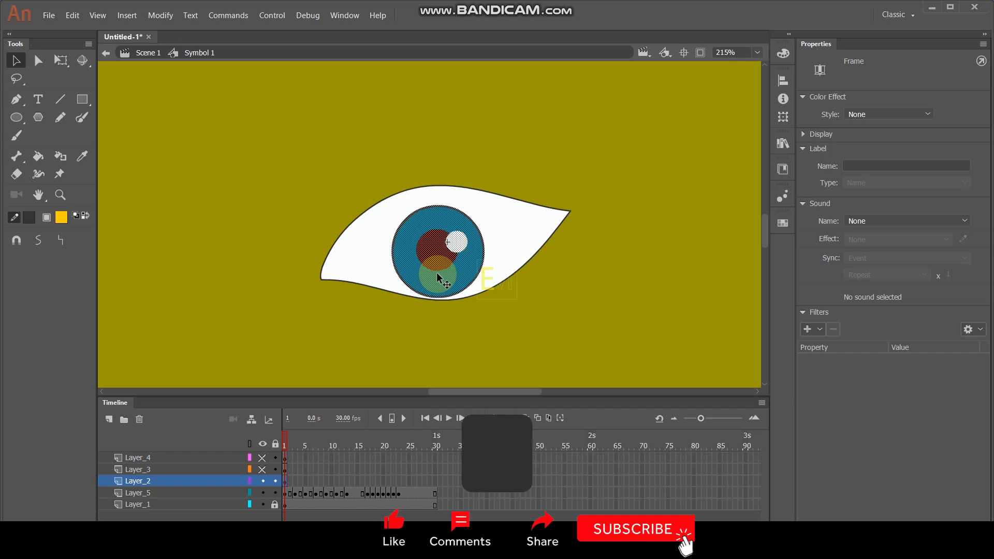
key("shift+Up")
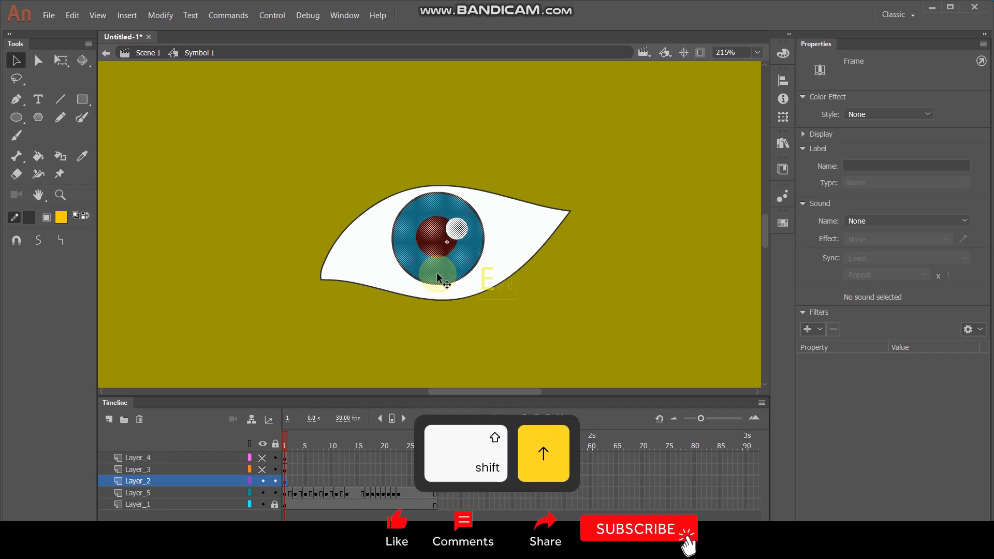
Insert keyframes at frames 3 and 5 of Layer_2, nudging the iris down about 1 pixel in each.
left_click(295, 481)
key("F6")
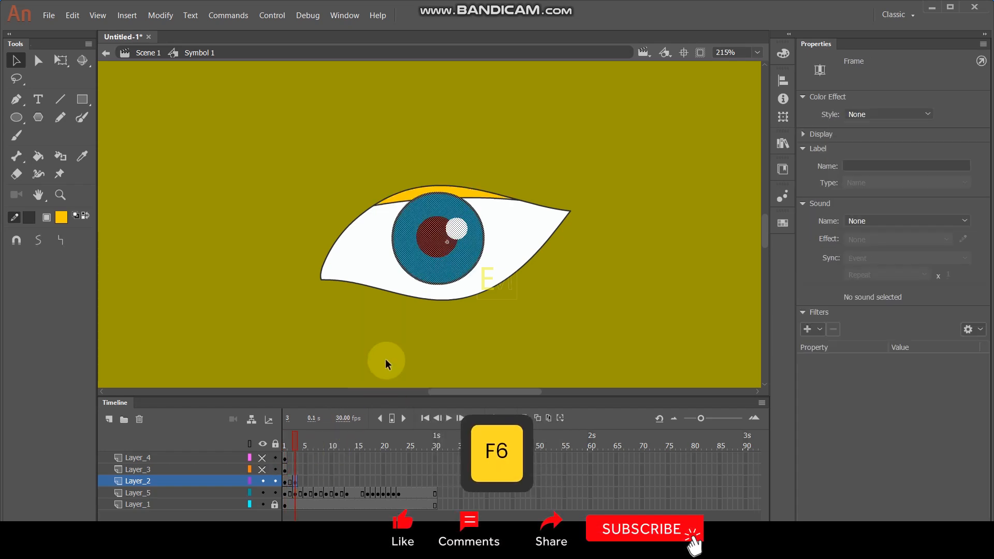
key("Down")
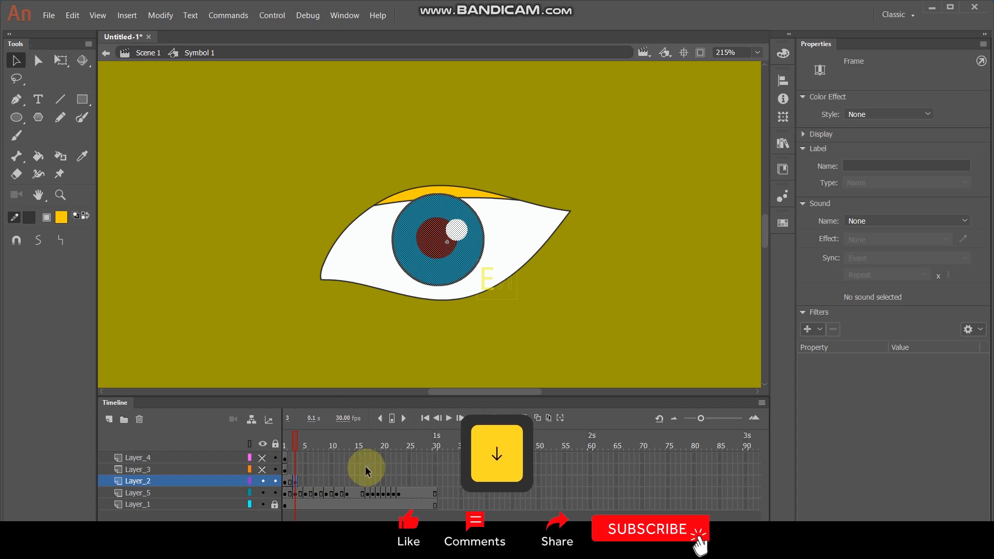
left_click(306, 481)
key("F6")
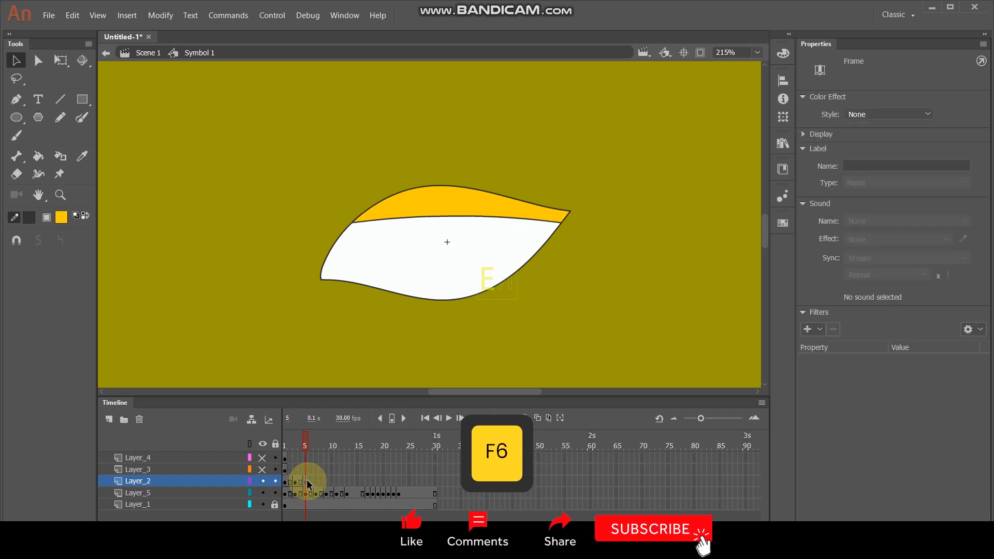
key("Down")
key("Down")
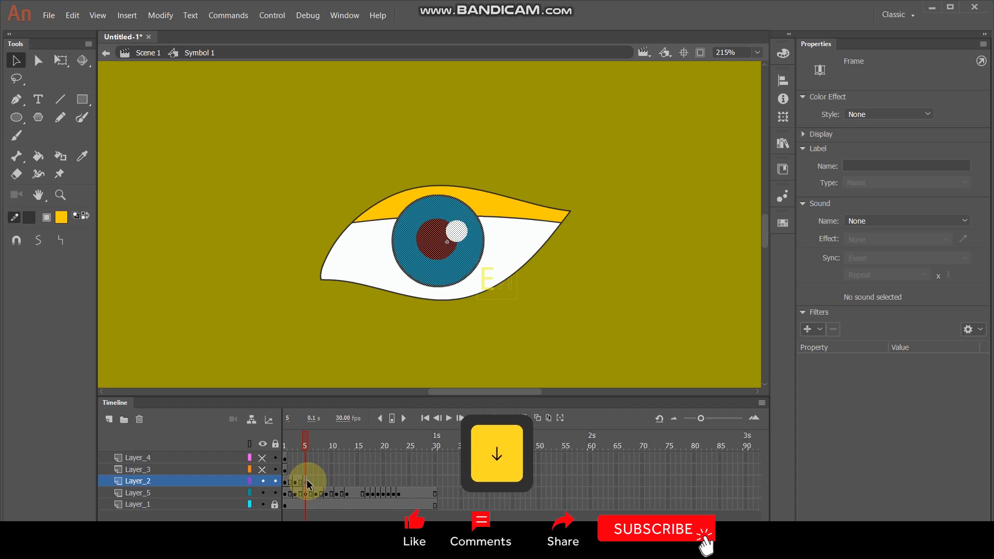
Insert keyframes at frames 7 and 9 of Layer_2, nudging the iris down about 1 pixel in each.
left_click(317, 481)
key("F6")
key("Down")
key("Down")
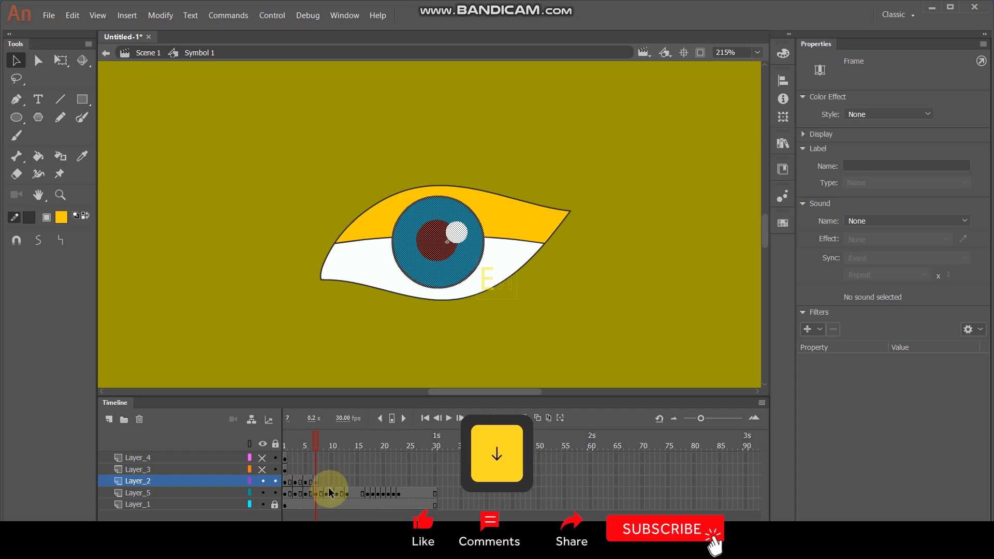
left_click(325, 482)
key("F6")
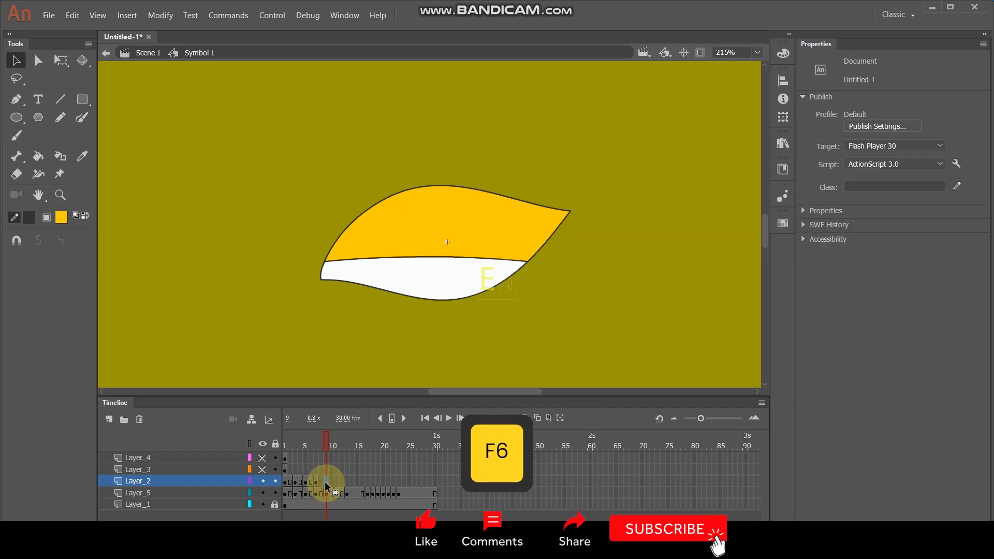
key("Down")
key("Down")
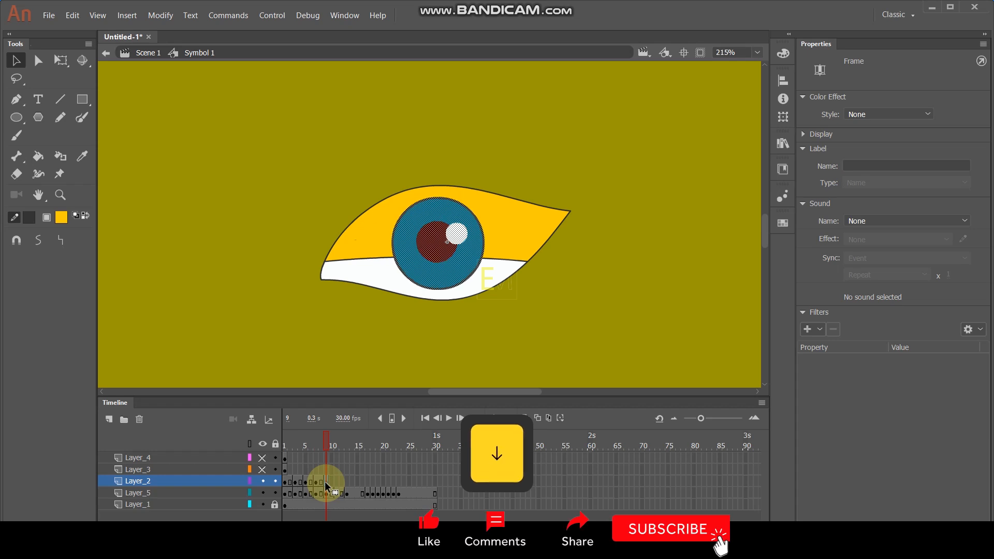
Insert a keyframe at frame 11 of Layer_2 and nudge the iris slightly down.
left_click(335, 481)
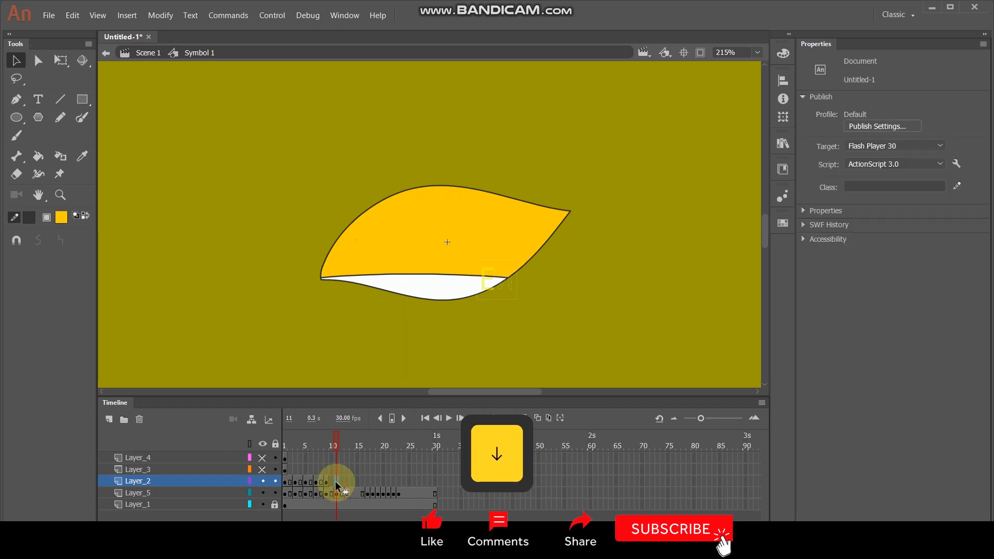
key("F6")
key("Down")
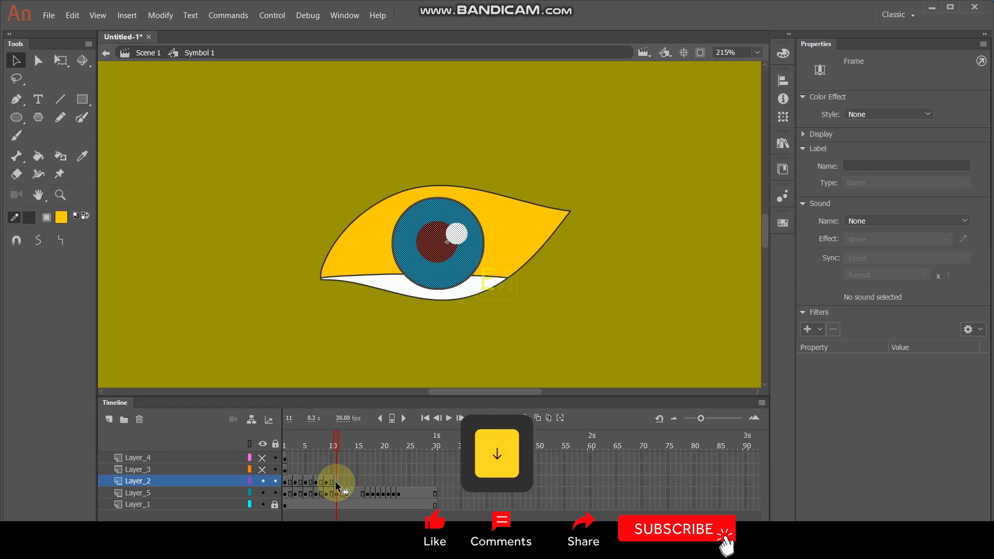
Finish nudging the Layer_2 iris down in frame 11, and insert a keyframe at frame 13 with the iris nudged slightly lower.
key("Down")
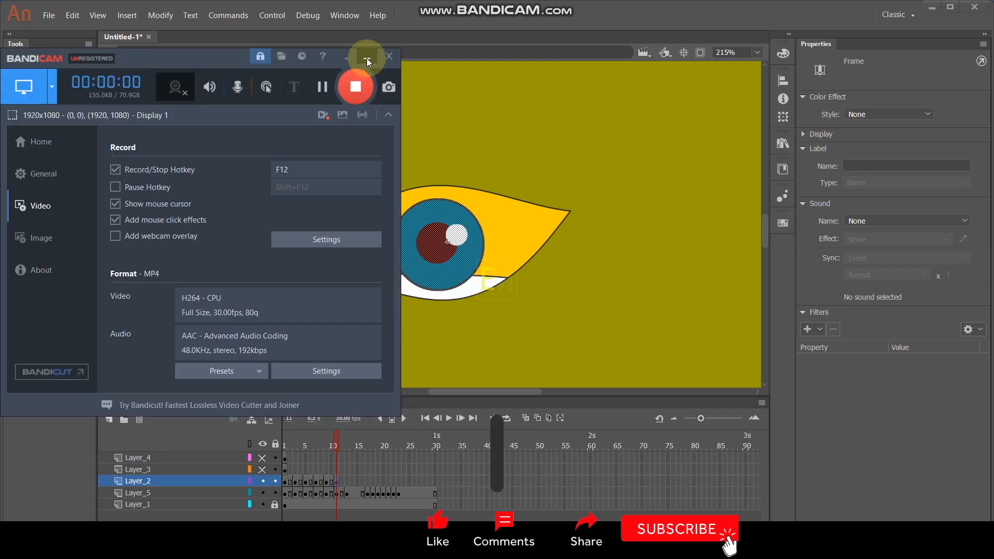
left_click(367, 58)
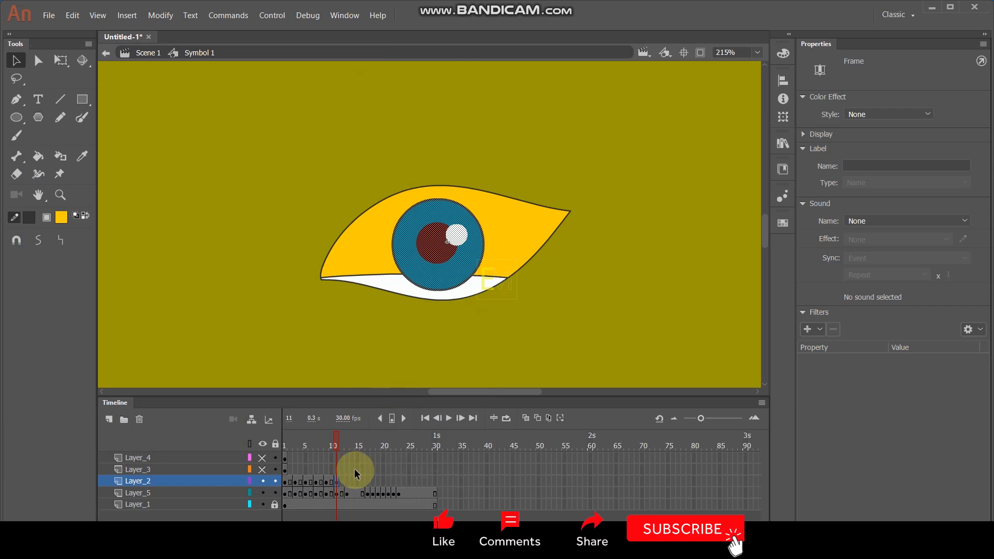
left_click(346, 480)
key("F6")
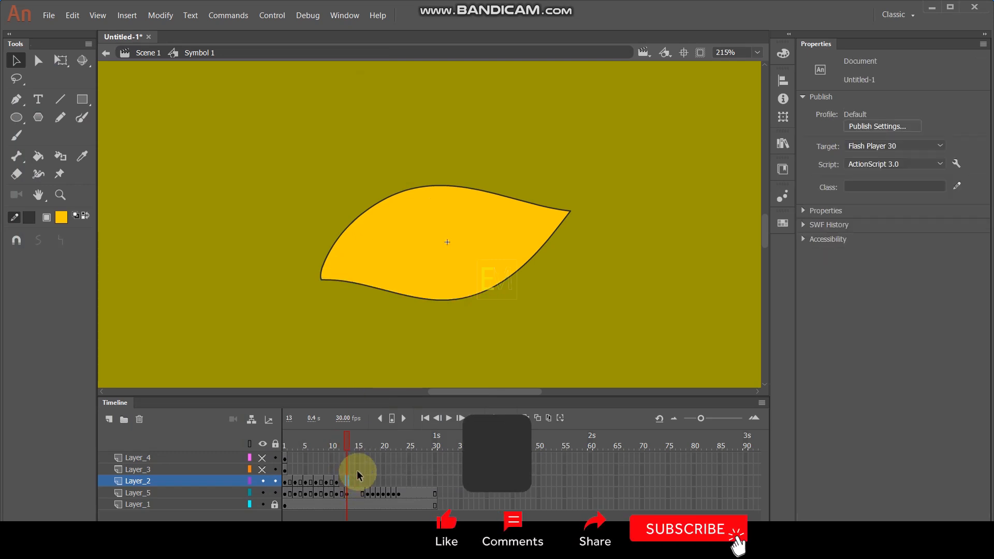
key("Down")
key("Down")
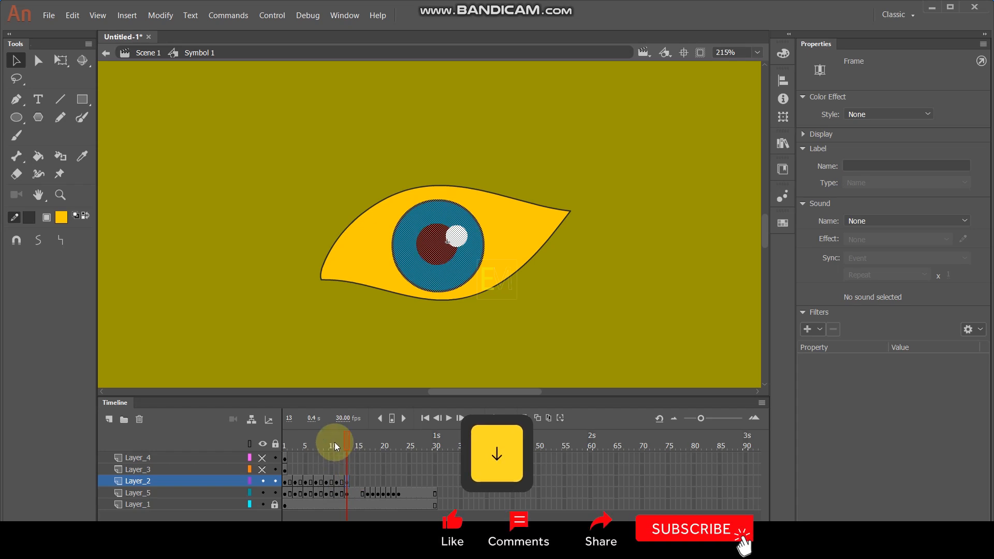
Duplicate Layer_2's frames 1 to 13 starting at frame 17 and remove the hold frames at 18, 19 and 20 one after another.
left_click_drag(346, 441, 372, 487)
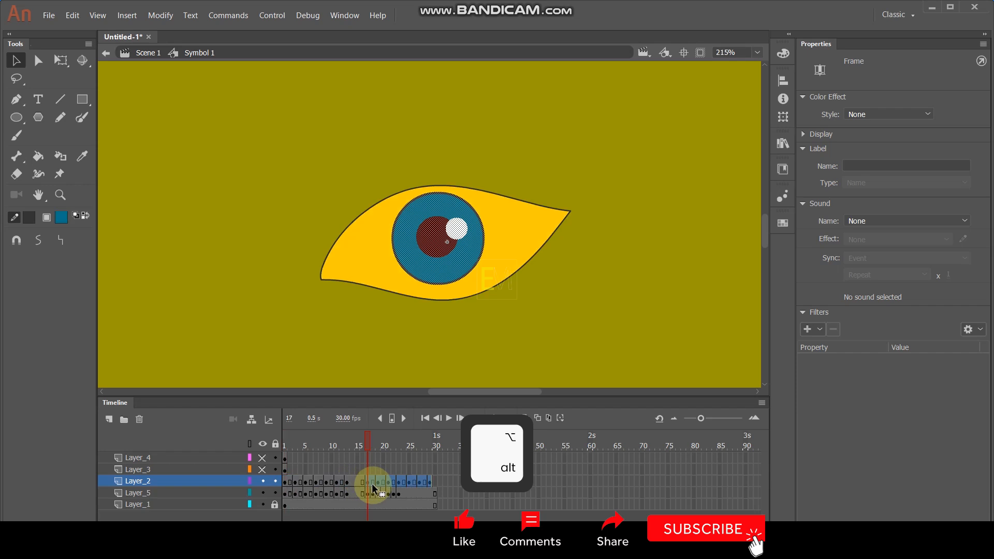
left_click(374, 483)
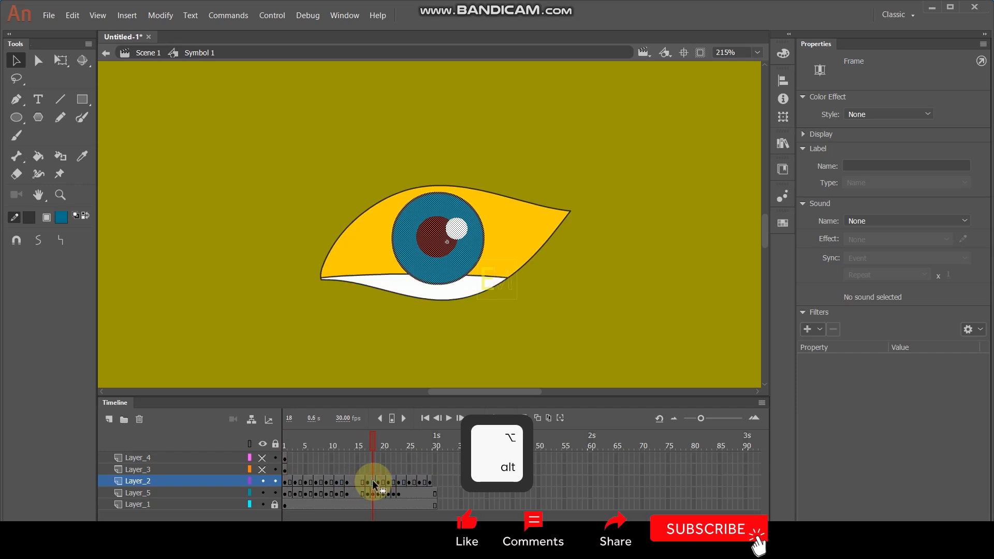
key("shift+F5")
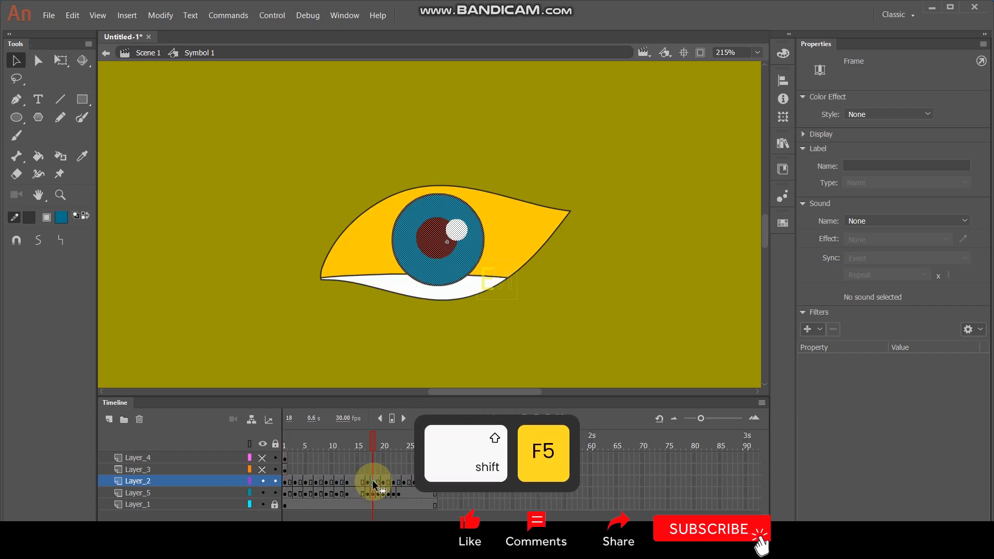
left_click(380, 484)
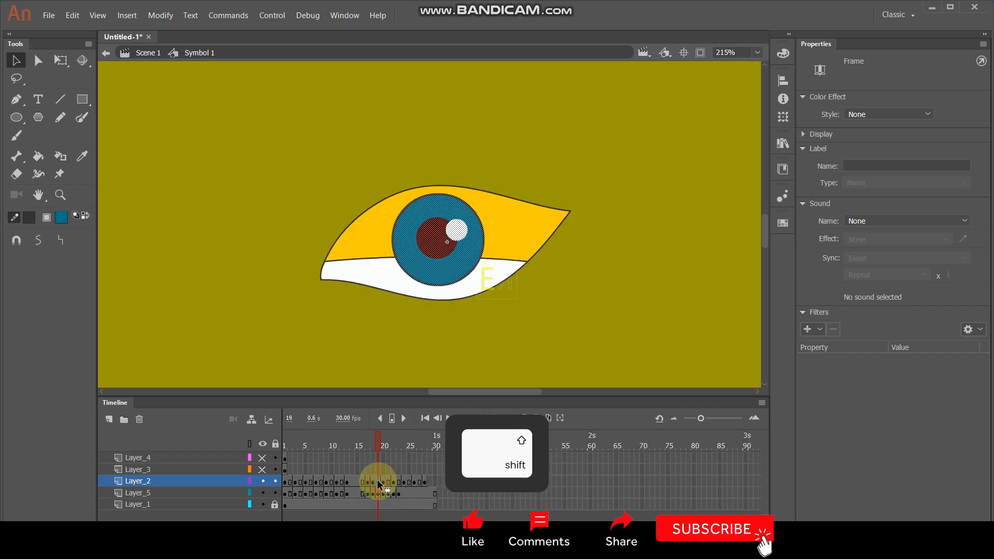
key("shift+F5")
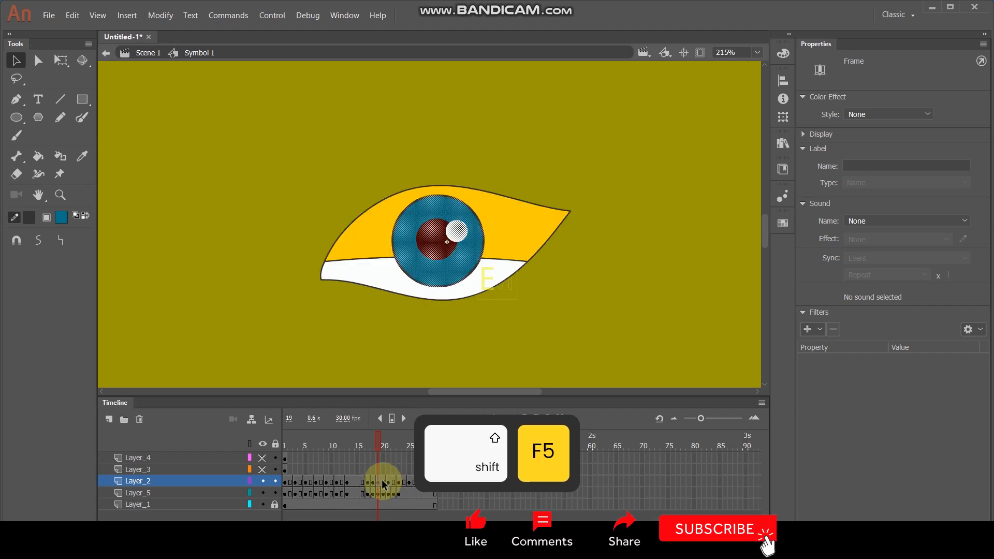
left_click(384, 485)
right_click(384, 483)
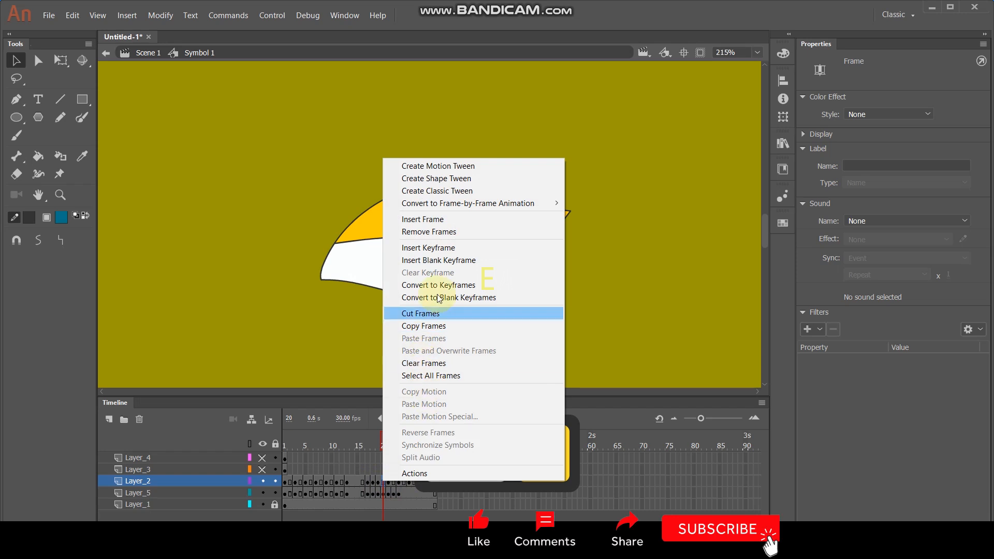
left_click(437, 235)
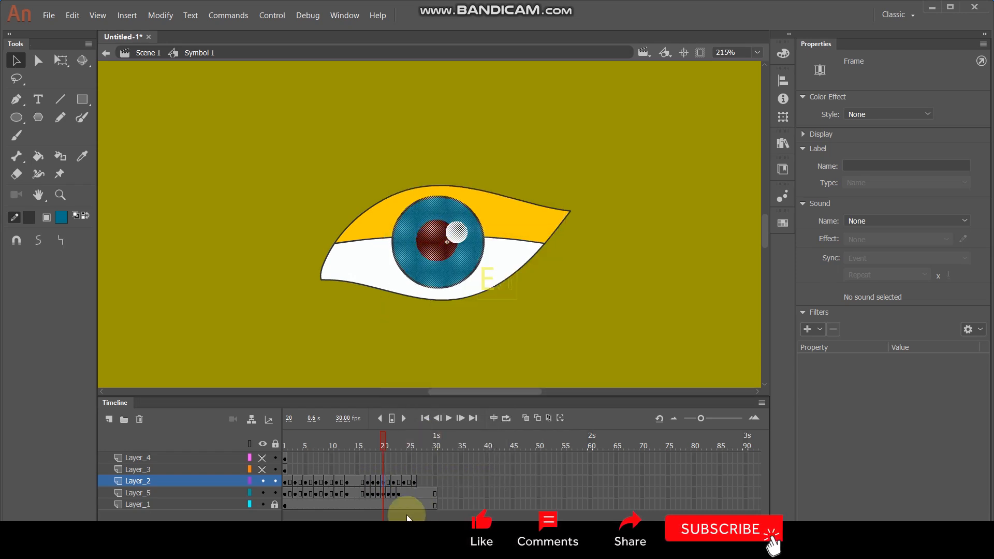
Remove the remaining hold frames at 21, 22 and 23 of Layer_2, leaving the copied keyframes directly adjacent.
right_click(389, 482)
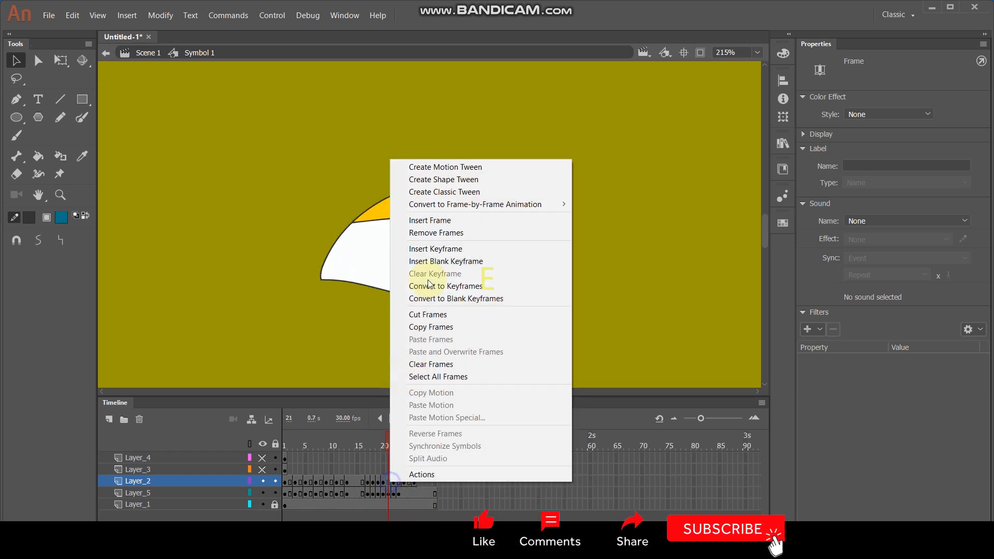
left_click(437, 233)
left_click(395, 481)
right_click(394, 481)
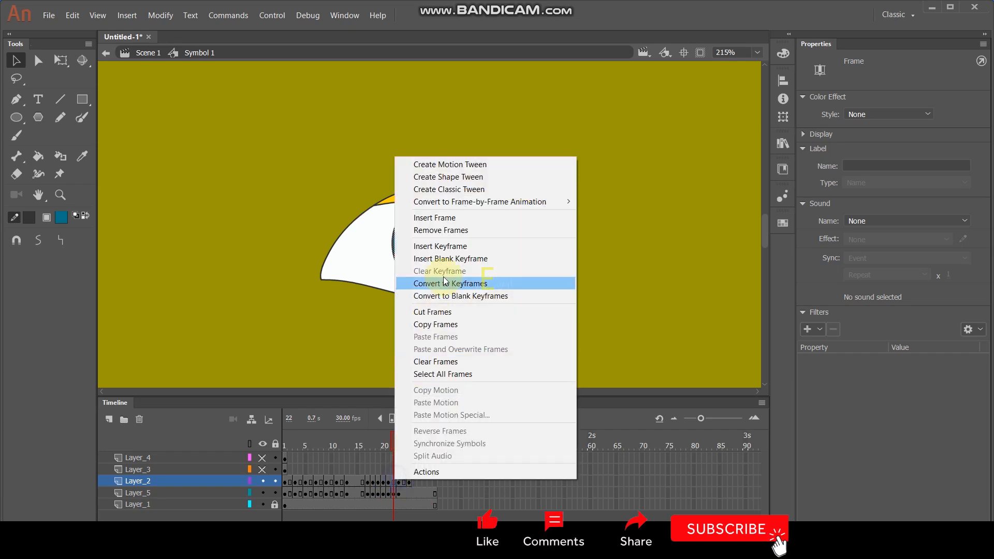
left_click(441, 231)
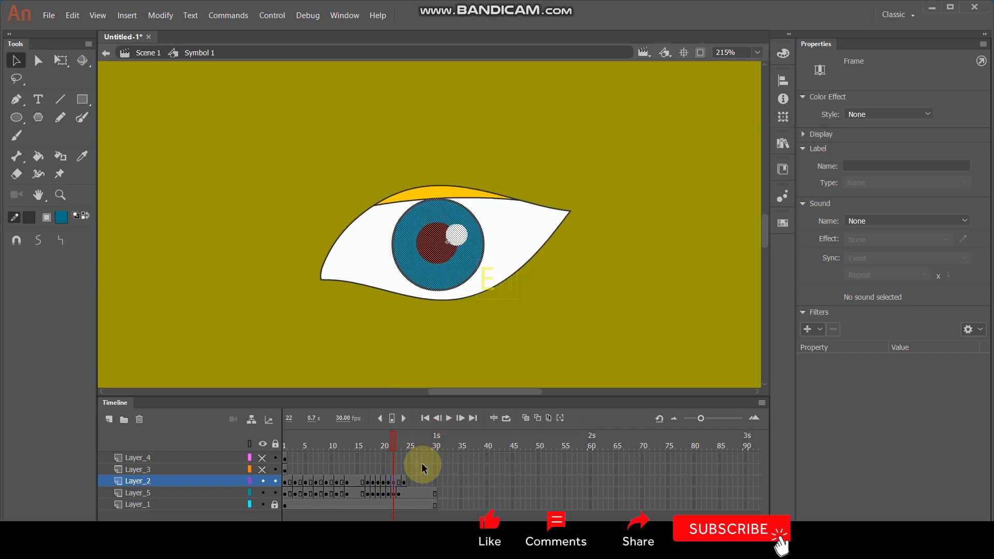
right_click(399, 483)
left_click(443, 229)
Reverse the copied Layer_2 frames starting at frame 17 and extend the layer to frame 30.
left_click(403, 482)
left_click_drag(404, 483, 367, 481)
right_click(367, 481)
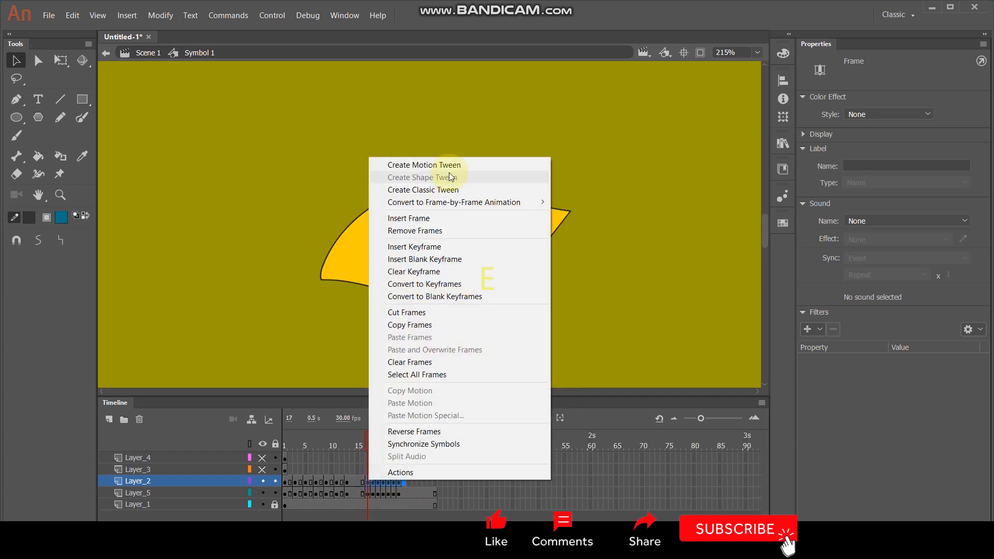
left_click(414, 432)
left_click(434, 482)
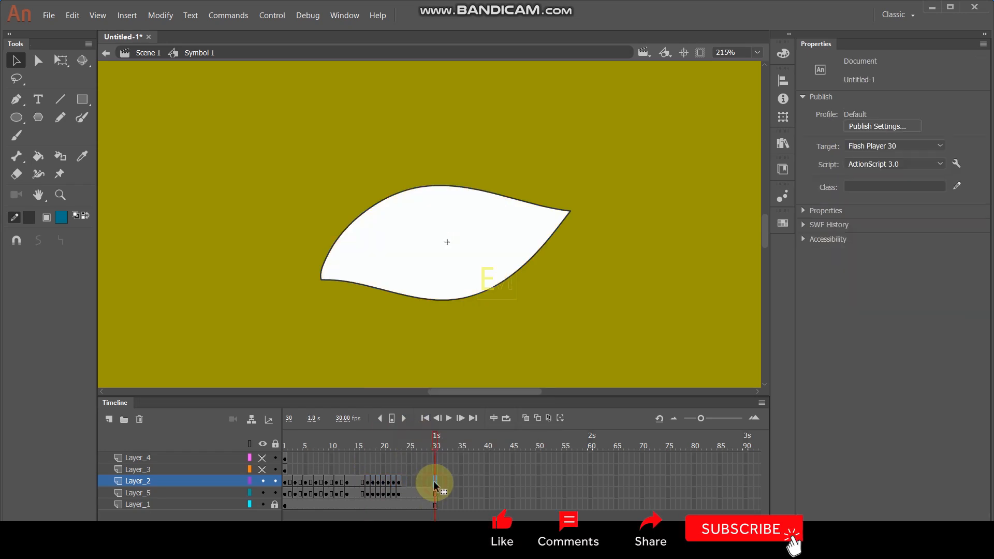
key("F5")
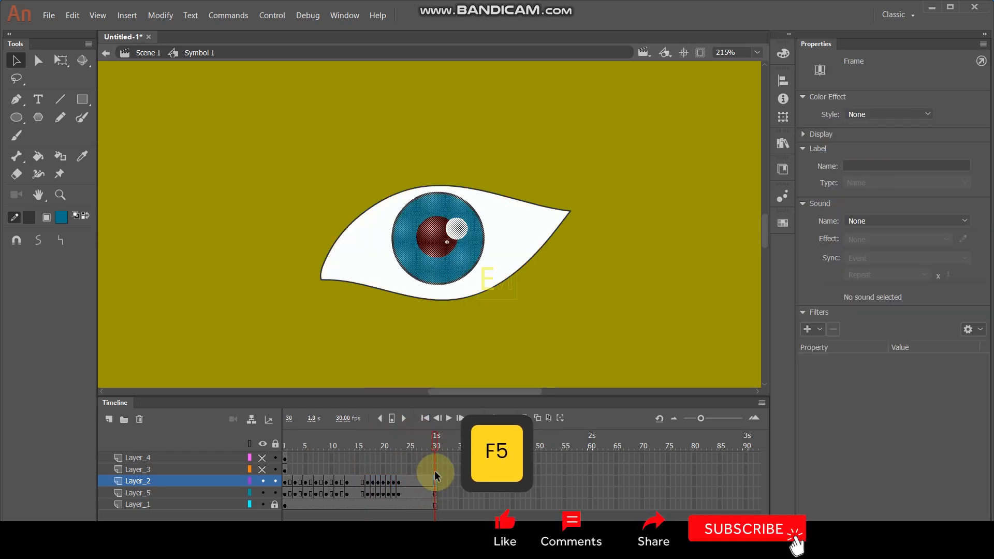
Play back the blink animation and move Layer_2 below Layer_5 in the layer order.
key("Return")
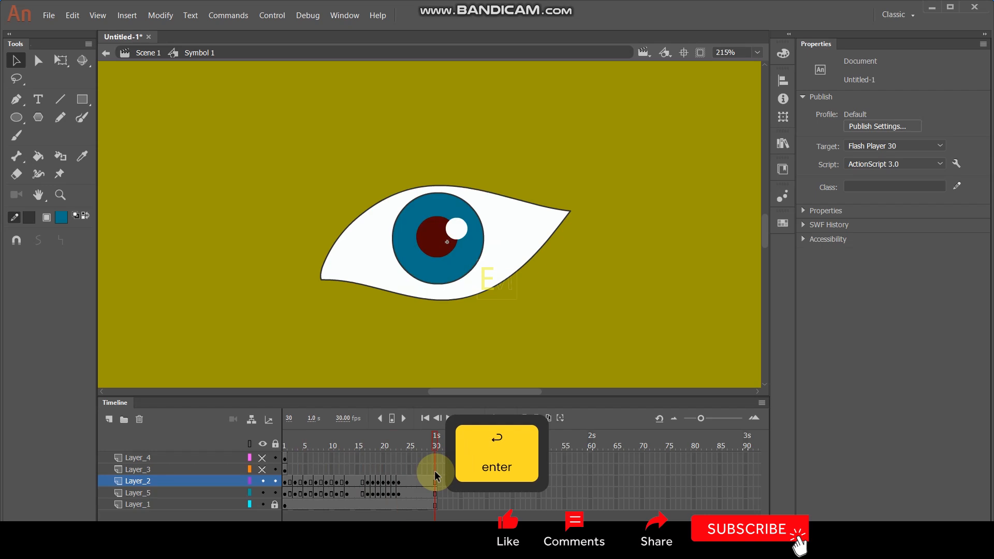
key("Return")
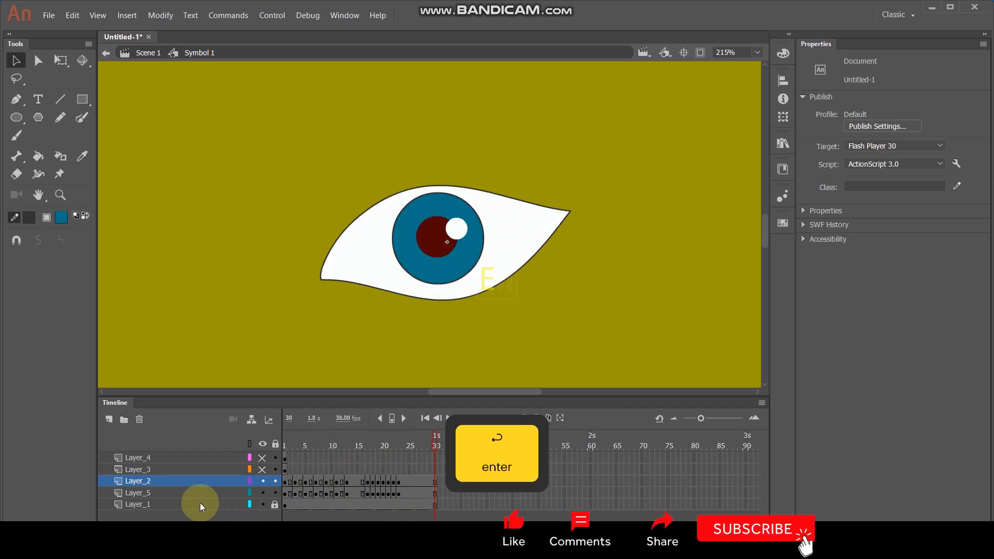
left_click_drag(219, 478, 215, 495)
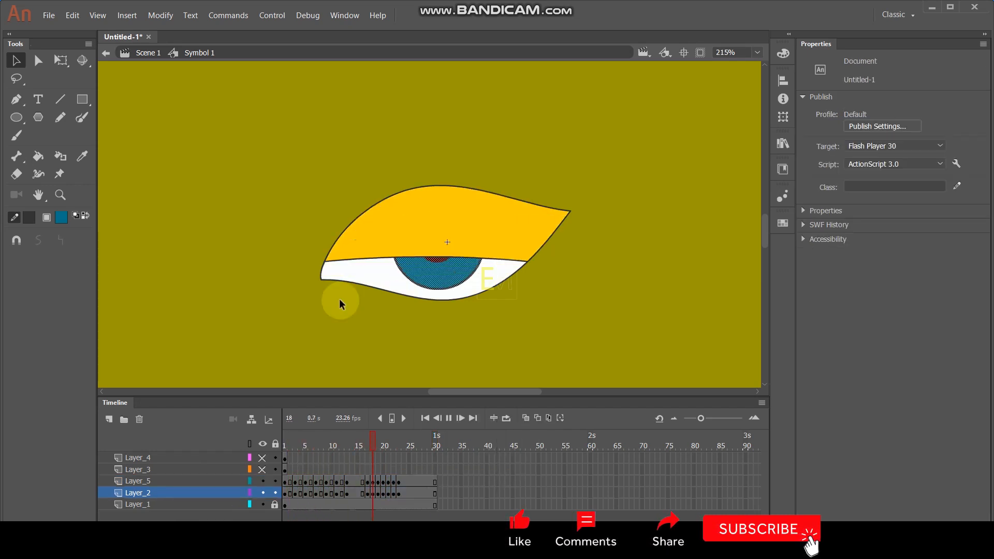
key("Return")
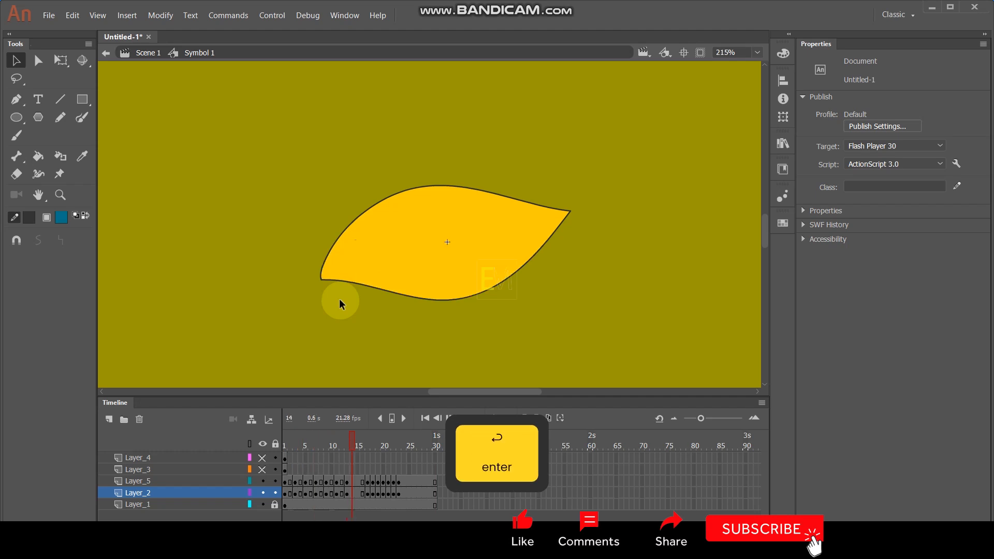
Show Layer_3, insert a keyframe at its frame 3 and nudge the eyebrow slightly down.
left_click(187, 470)
left_click(263, 470)
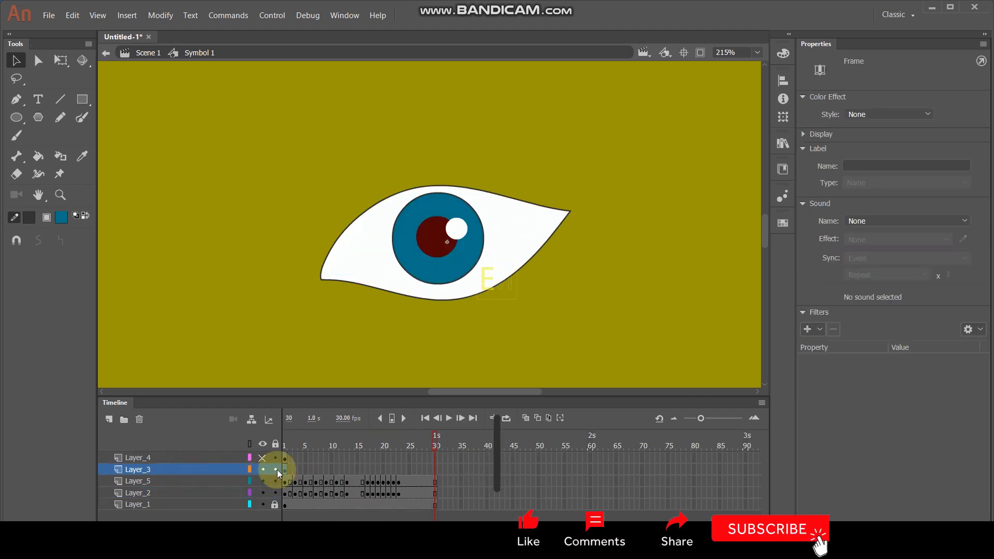
left_click(286, 442)
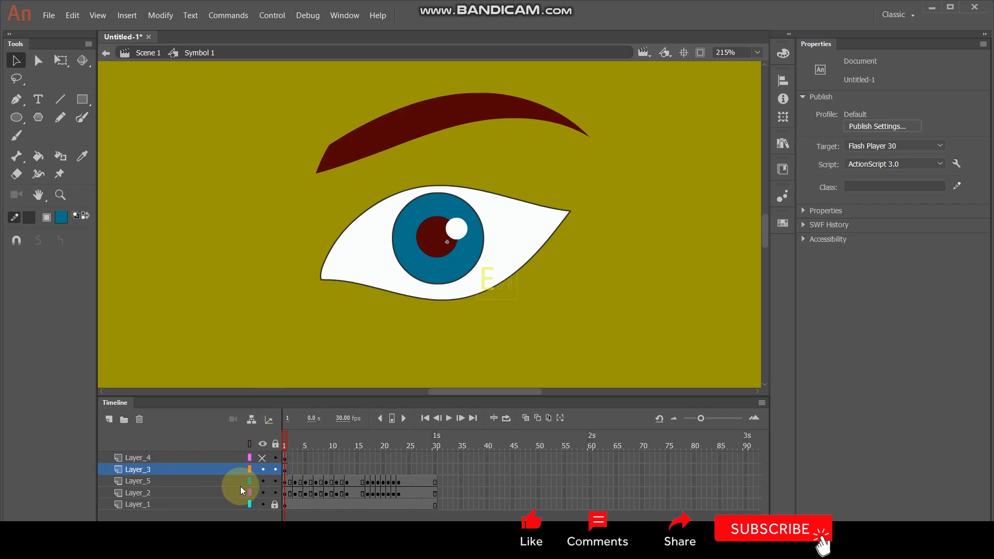
left_click(228, 475)
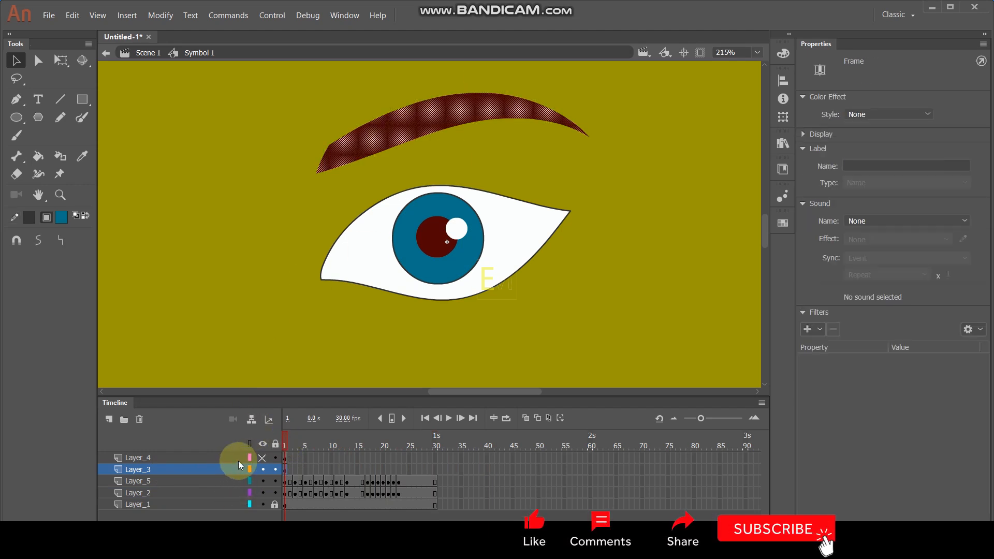
left_click(296, 474)
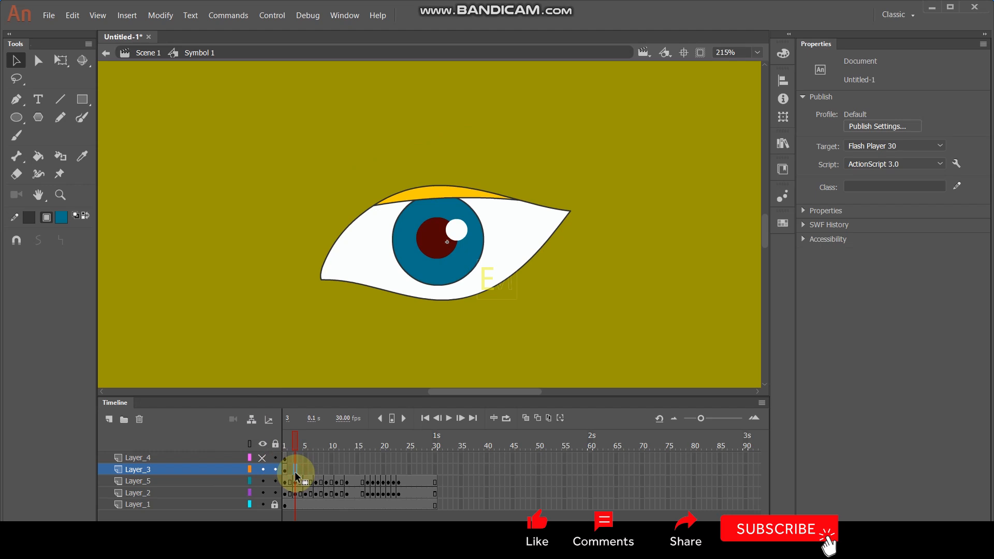
key("F6")
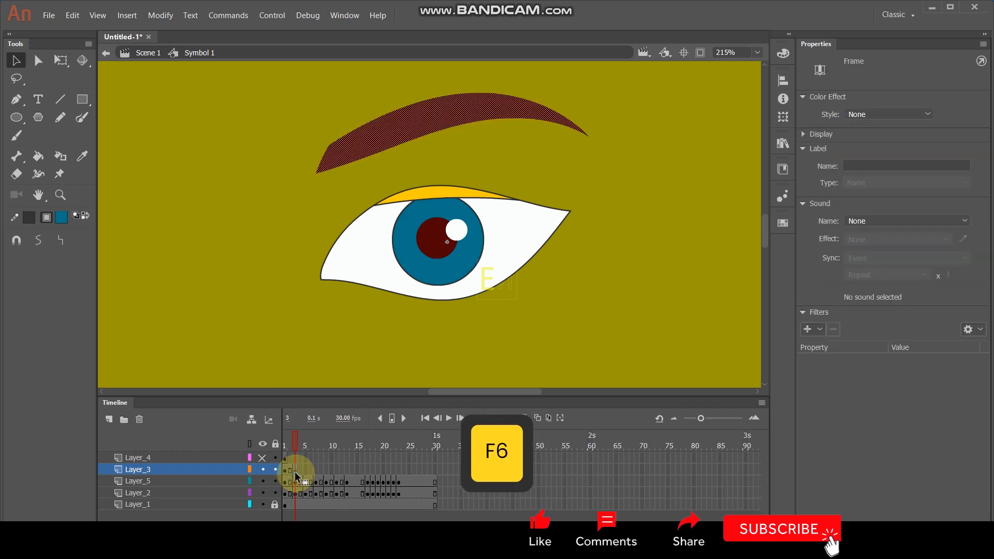
key("Down")
key("Down")
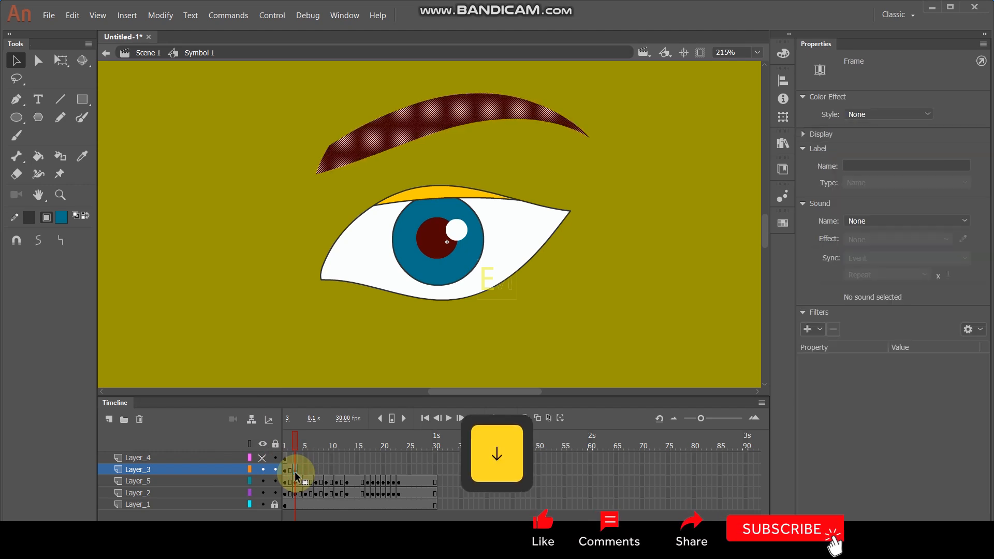
Insert keyframes at frames 5 and 7 of Layer_3, nudging the eyebrow slightly down in each.
left_click(306, 472)
key("F6")
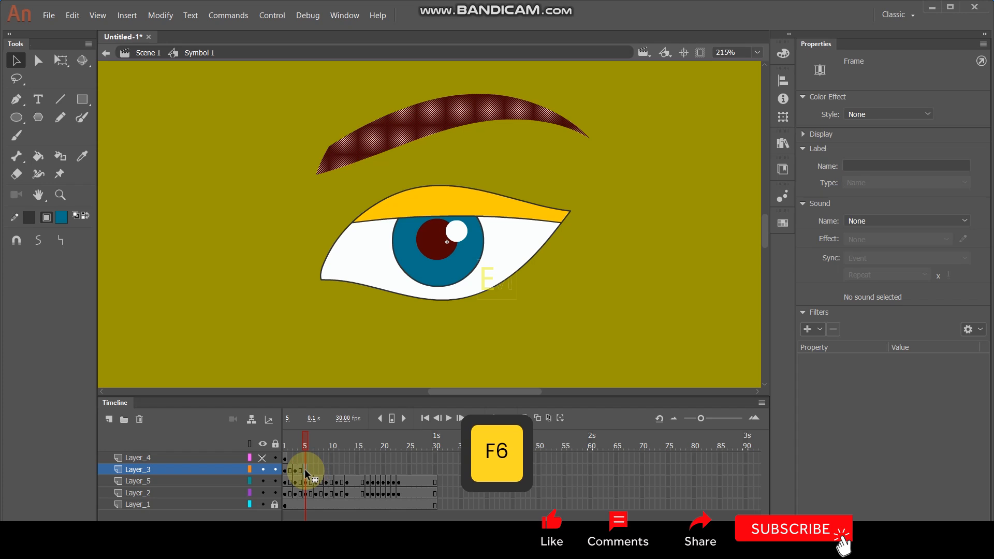
key("Down")
key("Down")
left_click(316, 470)
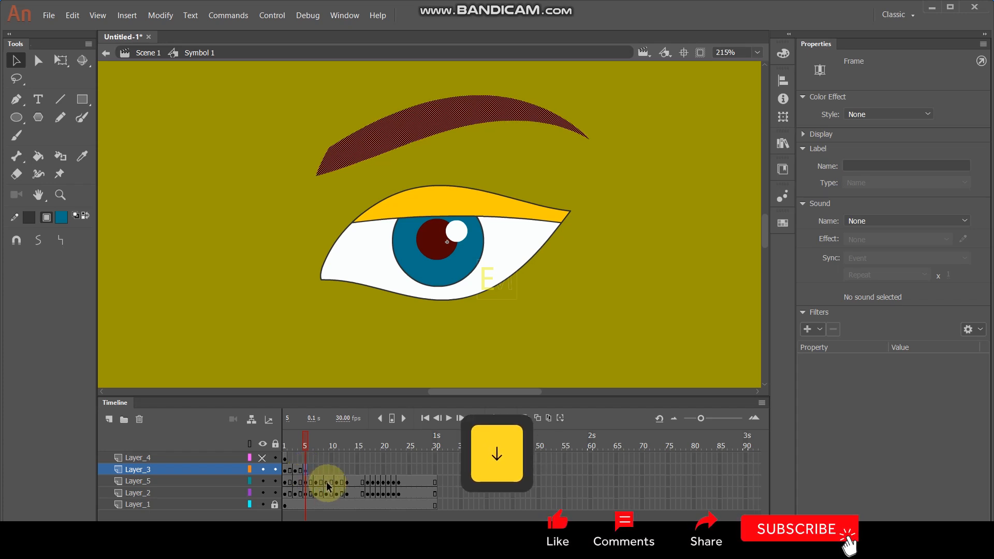
key("F6")
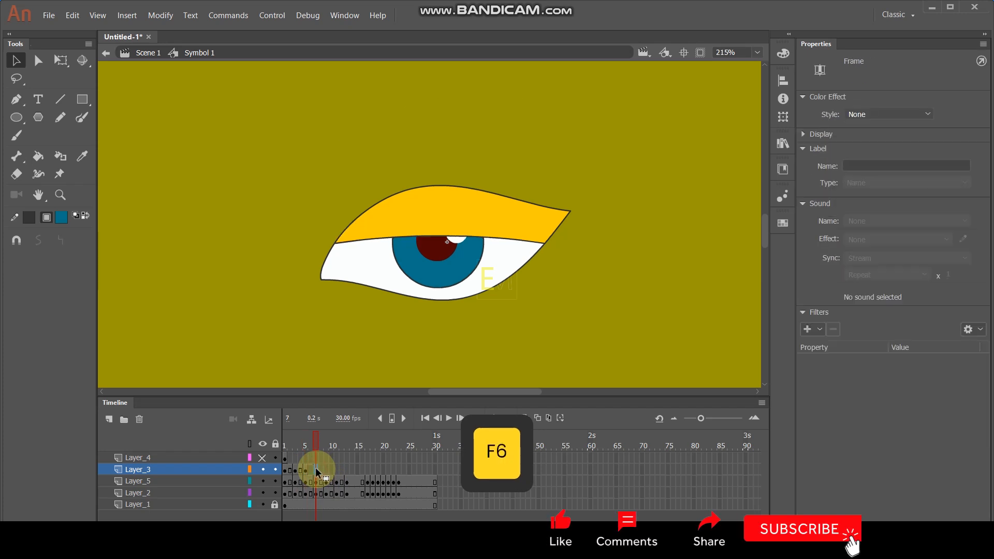
key("Down")
key("Down")
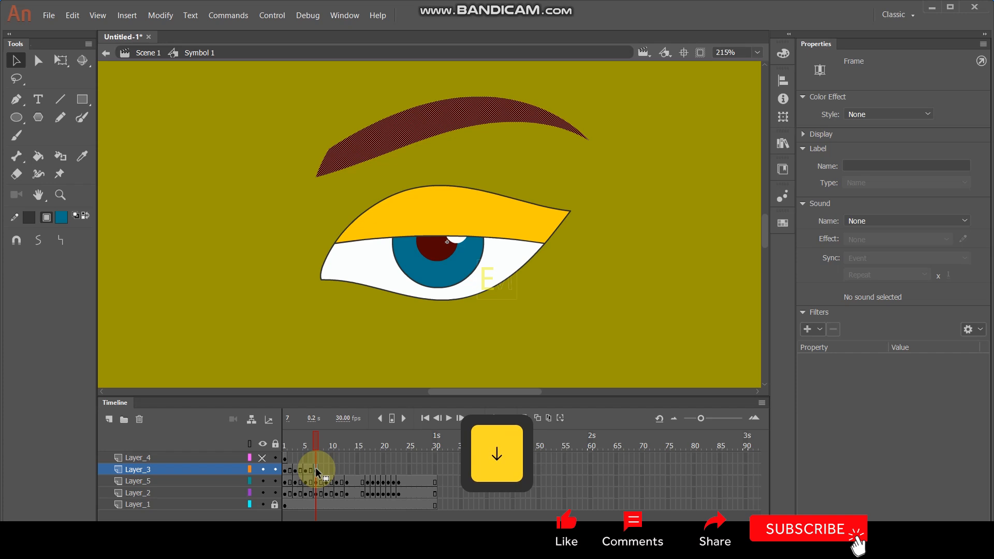
Insert keyframes at frames 9 and 11 of Layer_3, nudging the eyebrow slightly down in each.
left_click(327, 470)
key("F6")
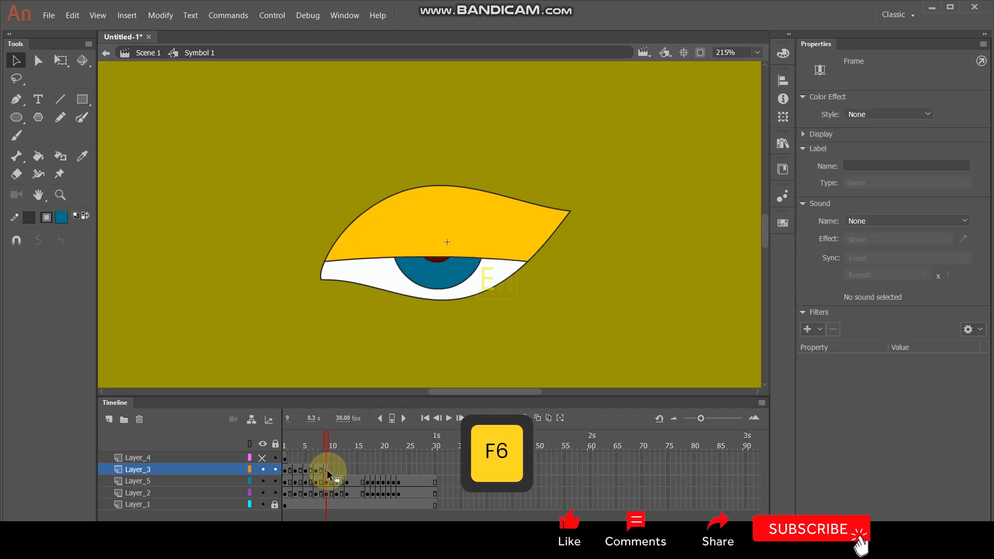
key("Down")
key("Down")
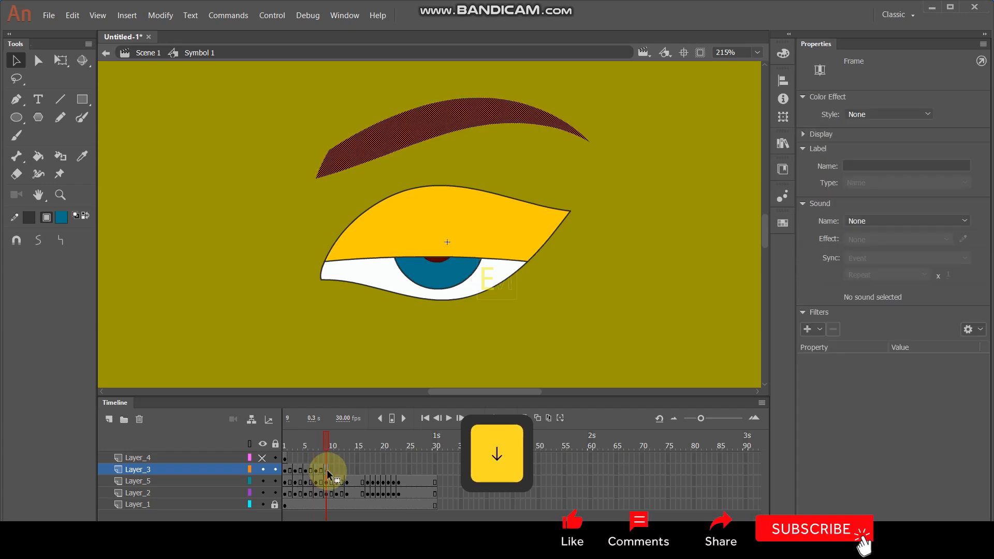
left_click(337, 470)
key("F6")
key("Down")
key("Down")
key("Down")
Insert a keyframe at frame 13 of Layer_3 and nudge the eyebrow slightly down.
left_click(348, 469)
key("F6")
key("Down")
key("Down")
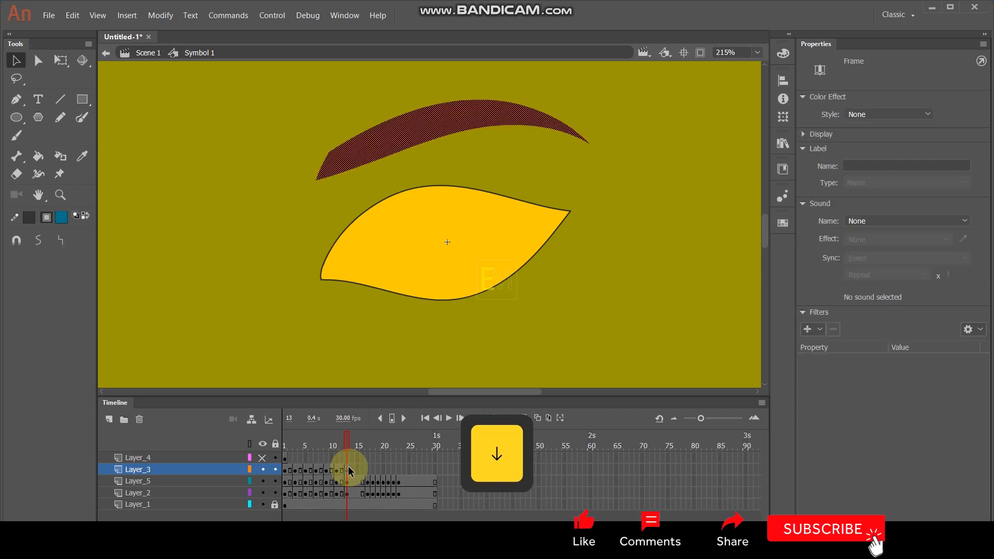
Duplicate Layer_3's frames 1 to 13 starting at frame 17.
left_click_drag(340, 445, 347, 470)
left_click_drag(284, 471, 368, 474)
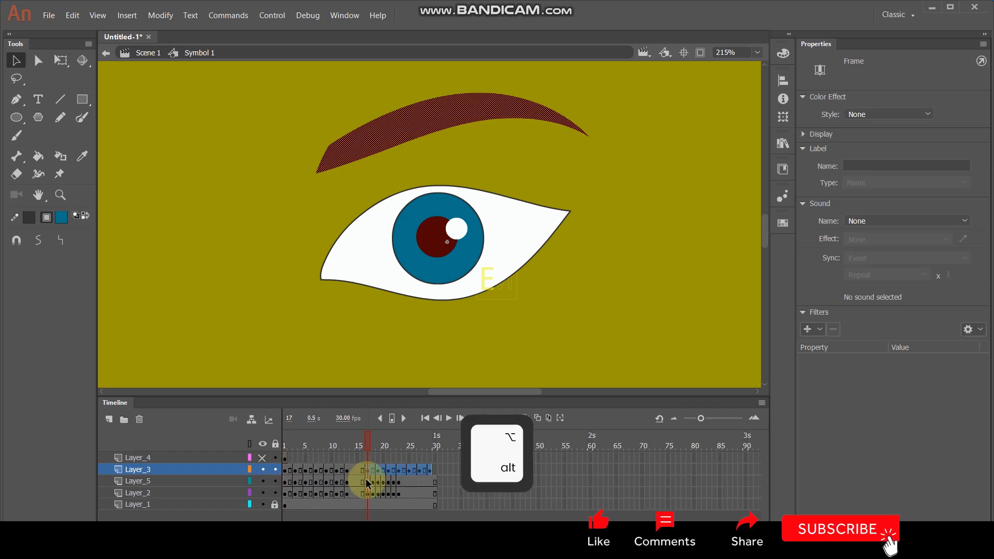
Remove the in-between frames at frames 18, 19 and 20 of Layer_3's duplicated eyebrow sequence.
left_click(372, 471)
right_click(374, 472)
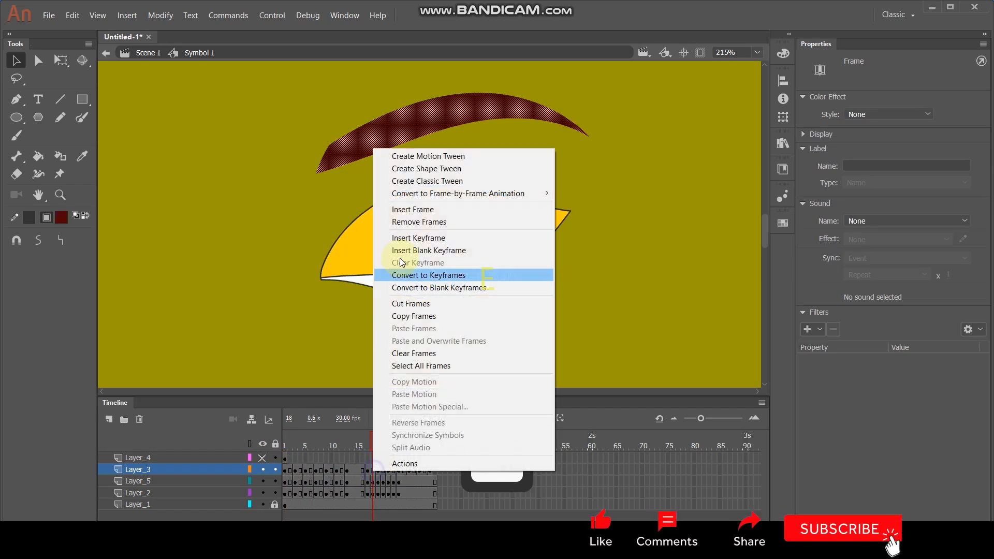
left_click(421, 228)
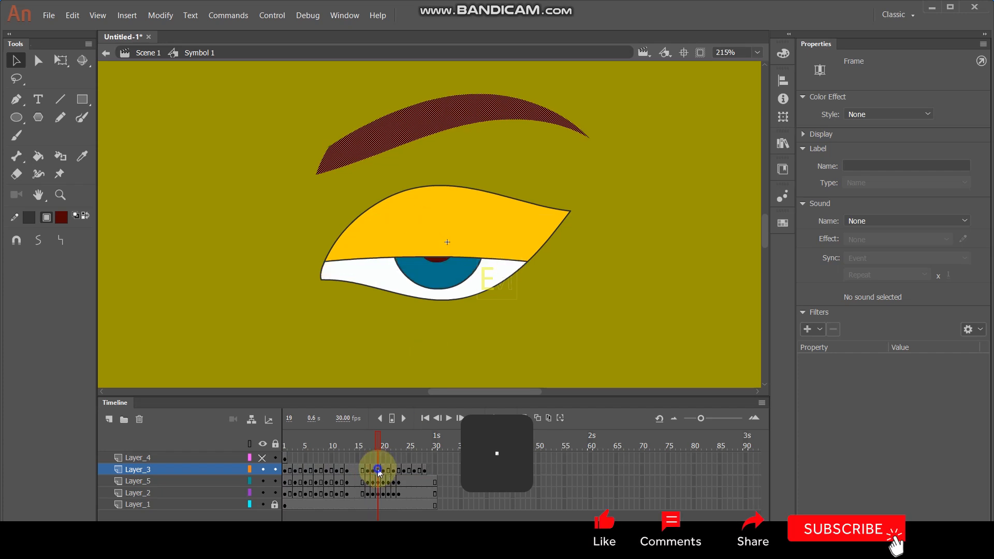
right_click(377, 472)
left_click(419, 219)
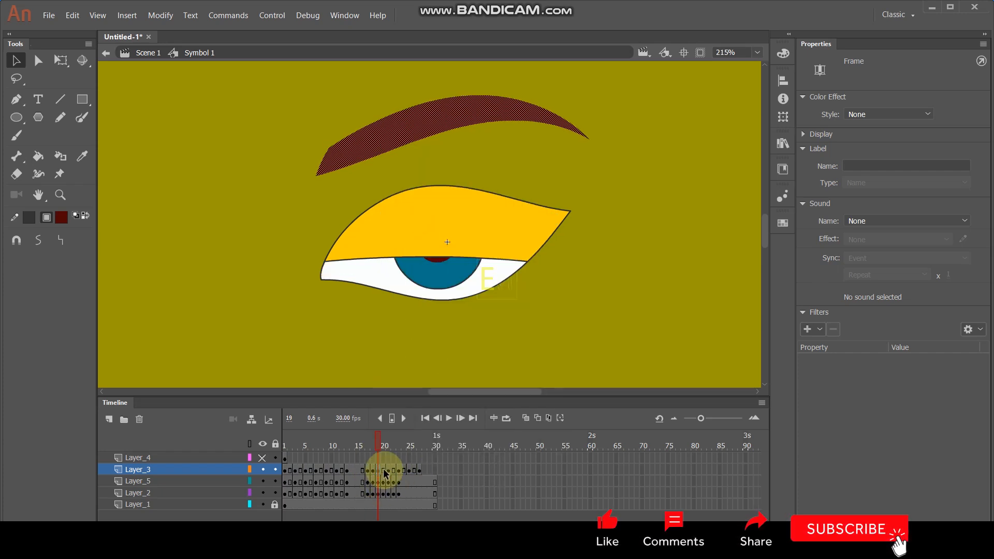
left_click(384, 470)
right_click(384, 470)
left_click(444, 221)
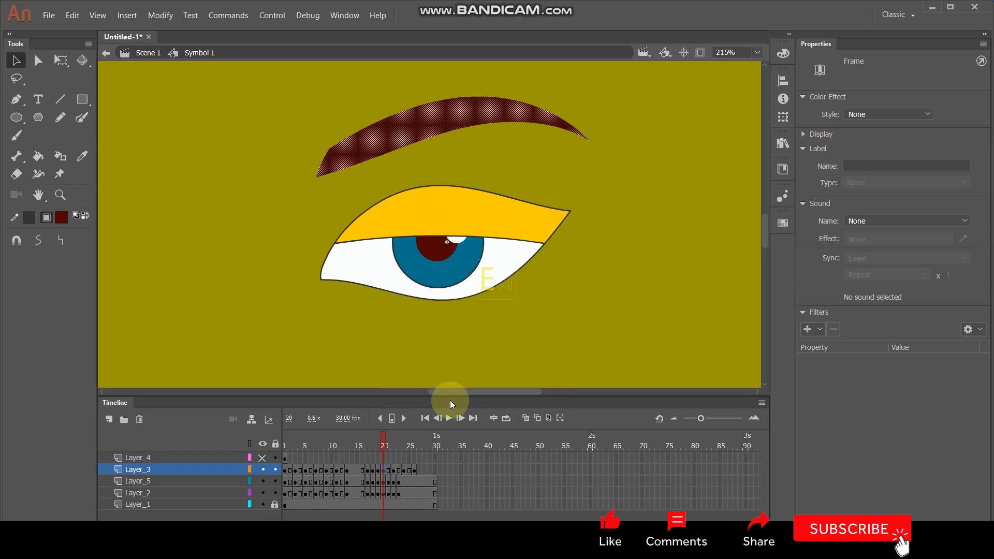
Remove the in-between frames at frames 21, 22 and 23 of Layer_3's duplicated eyebrow sequence.
left_click(386, 471)
right_click(392, 470)
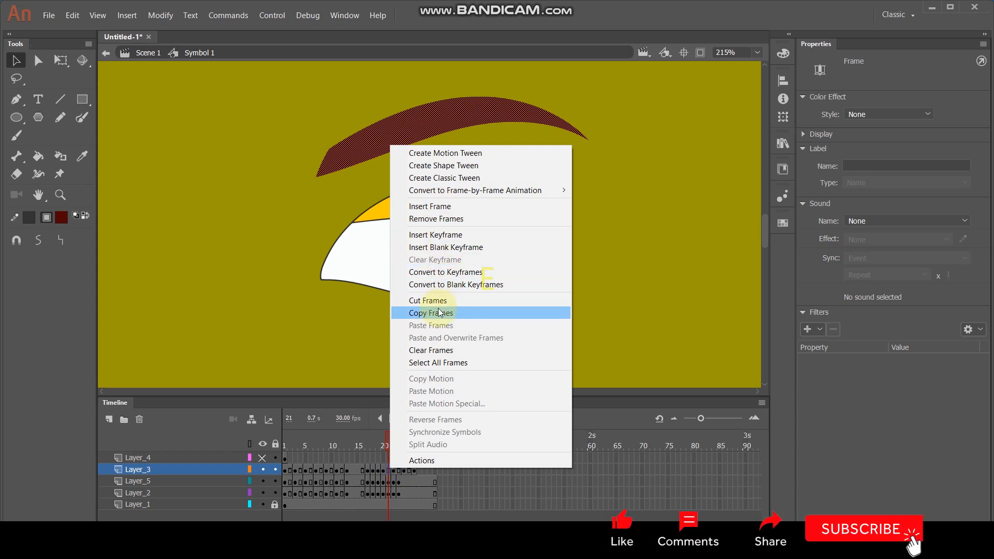
left_click(438, 222)
left_click(394, 470)
right_click(394, 471)
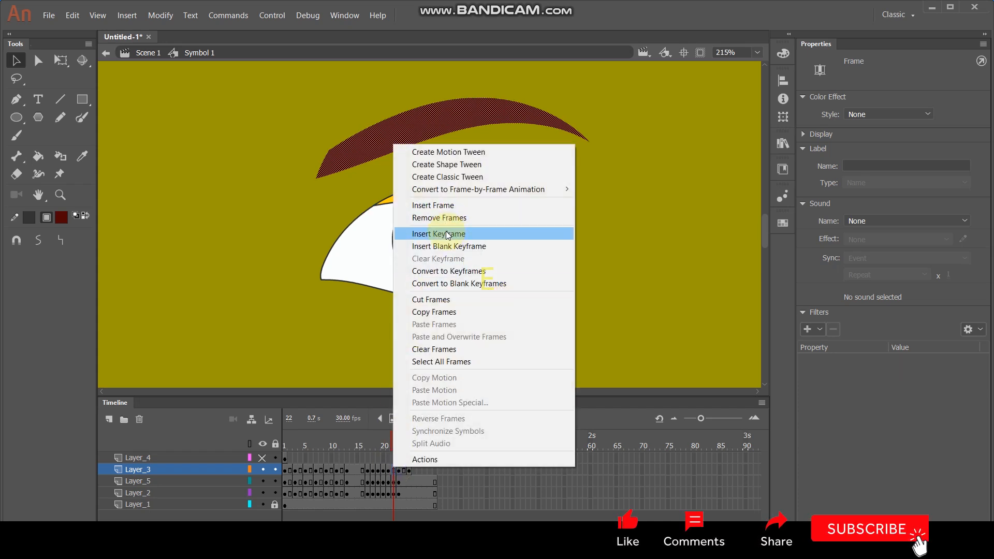
left_click(447, 232)
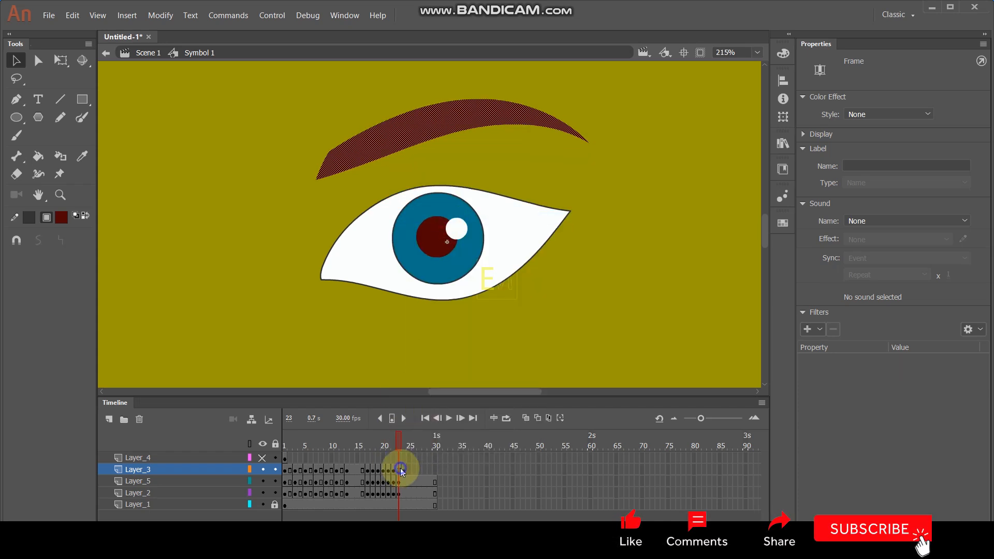
right_click(401, 470)
left_click(451, 221)
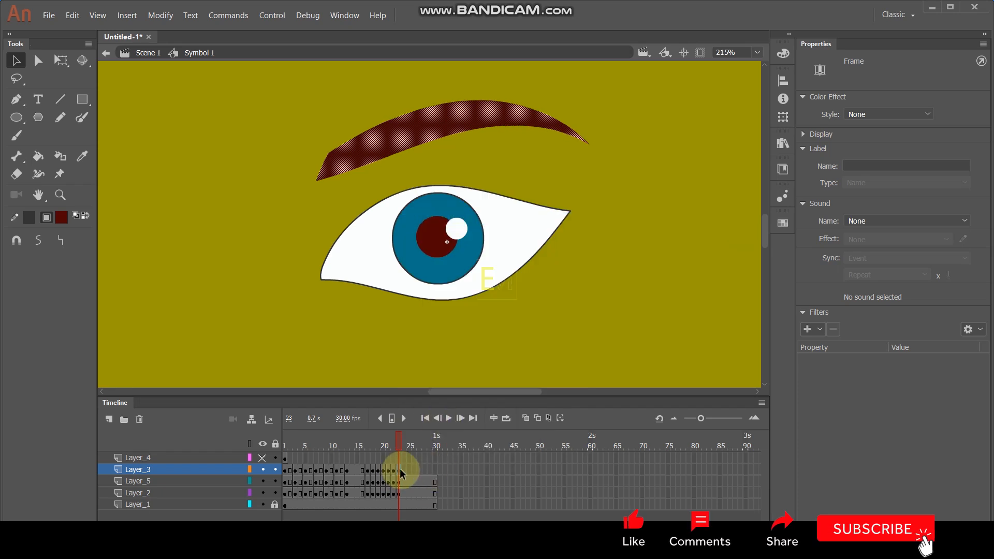
Reverse Layer_3's duplicated keyframes from frame 17 to 23 and extend the layer to frame 30, checking the motion in playback.
left_click_drag(402, 470, 368, 471)
right_click(370, 470)
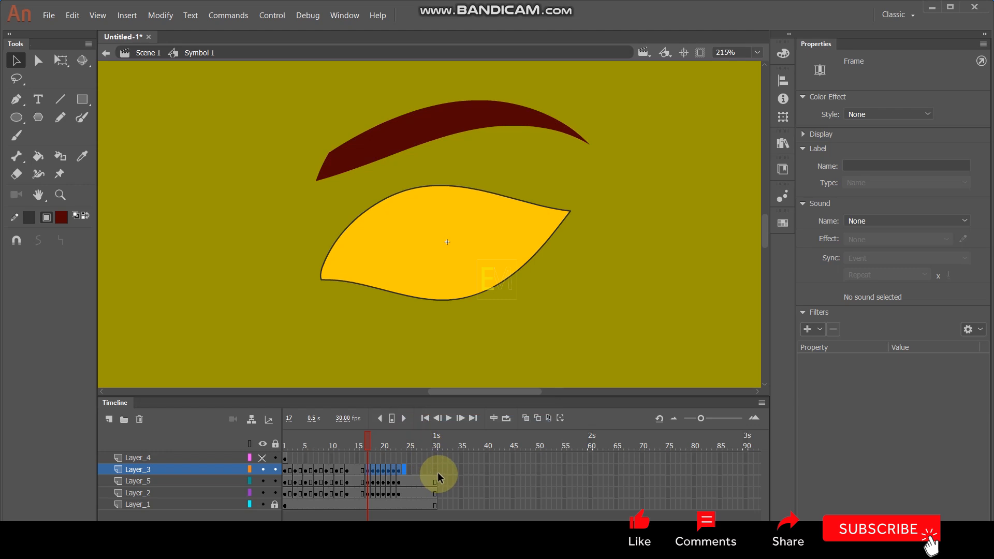
left_click(435, 470)
key("F5")
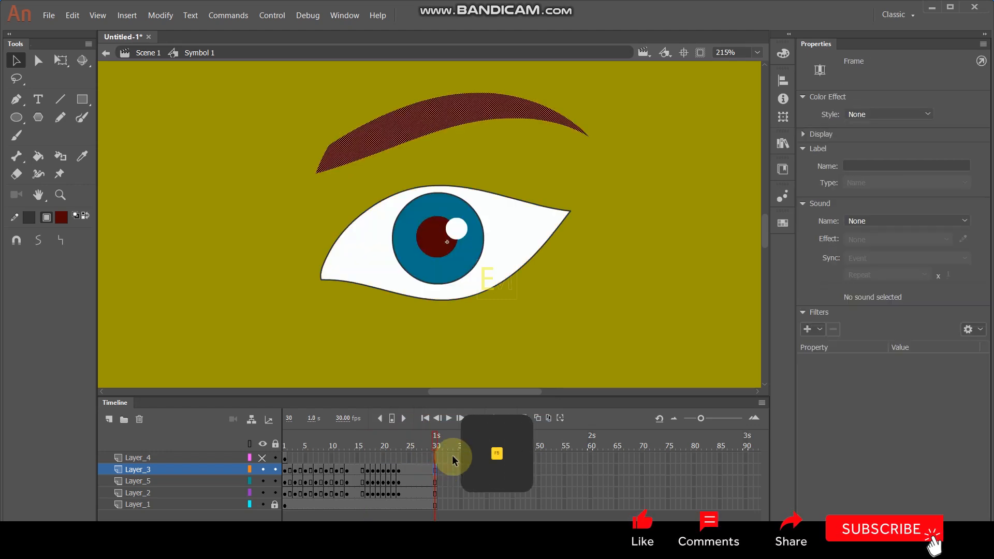
key("Return")
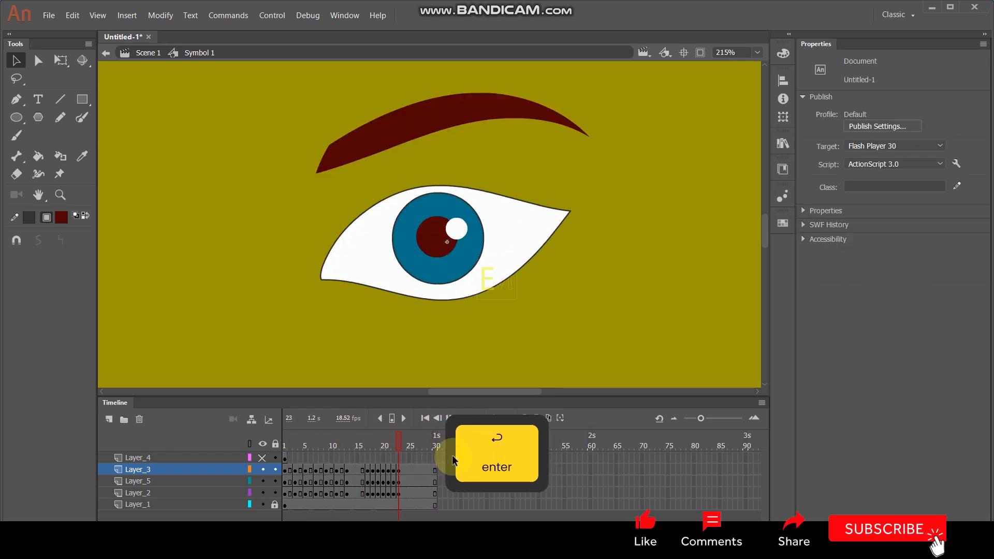
key("Return")
key("Return")
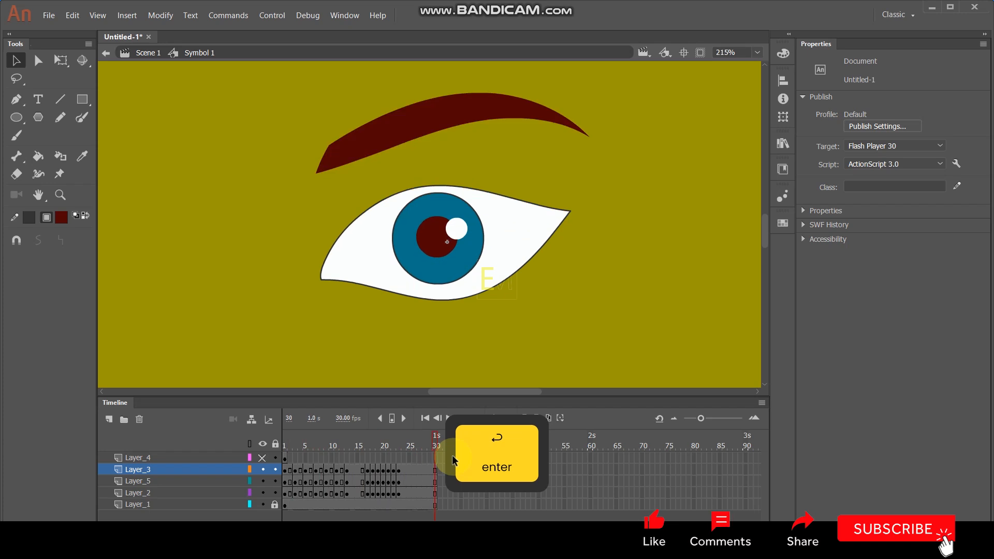
Unhide Layer_4 and, in a new keyframe at frame 3, nudge its dark eyeliner shape slightly down and left.
left_click(197, 454)
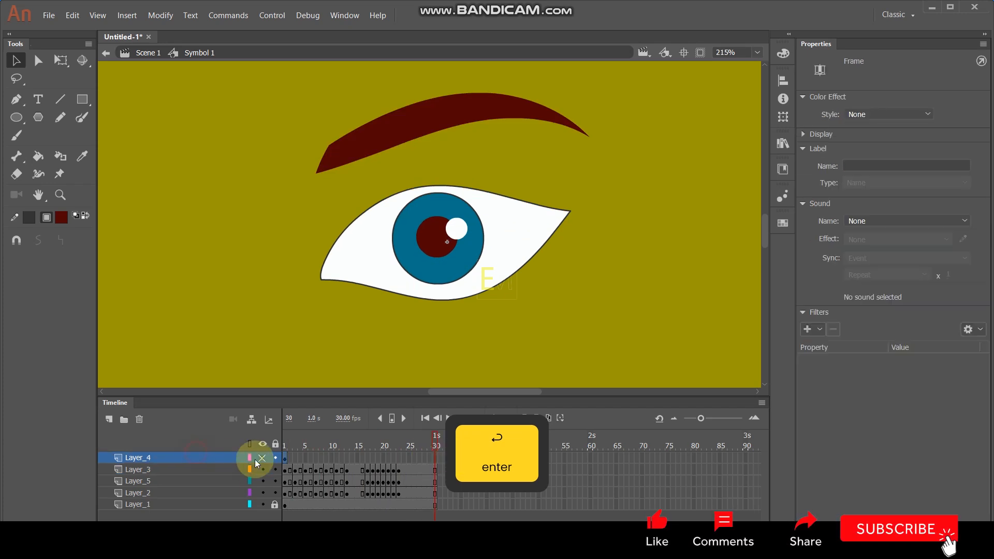
left_click(285, 445)
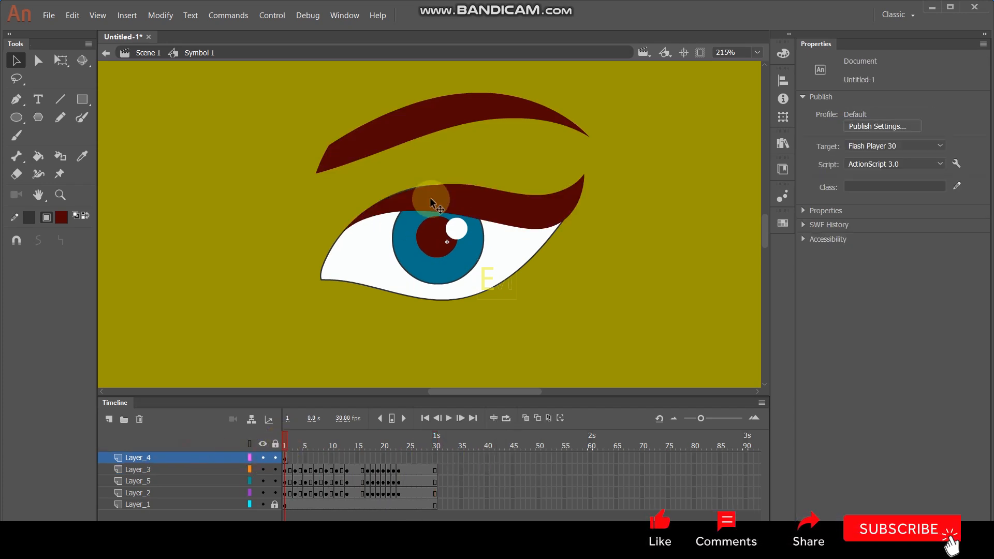
left_click(450, 203)
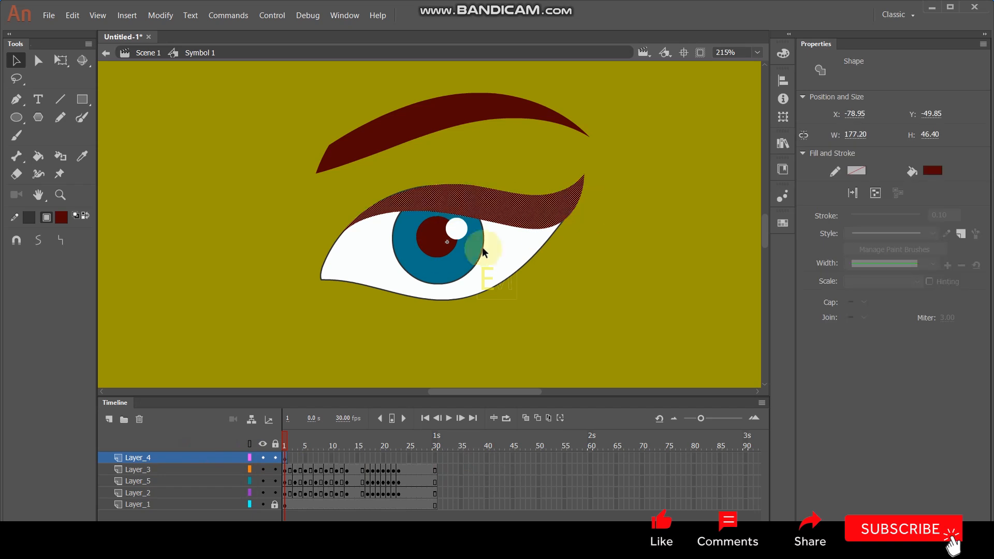
left_click(297, 459)
key("F6")
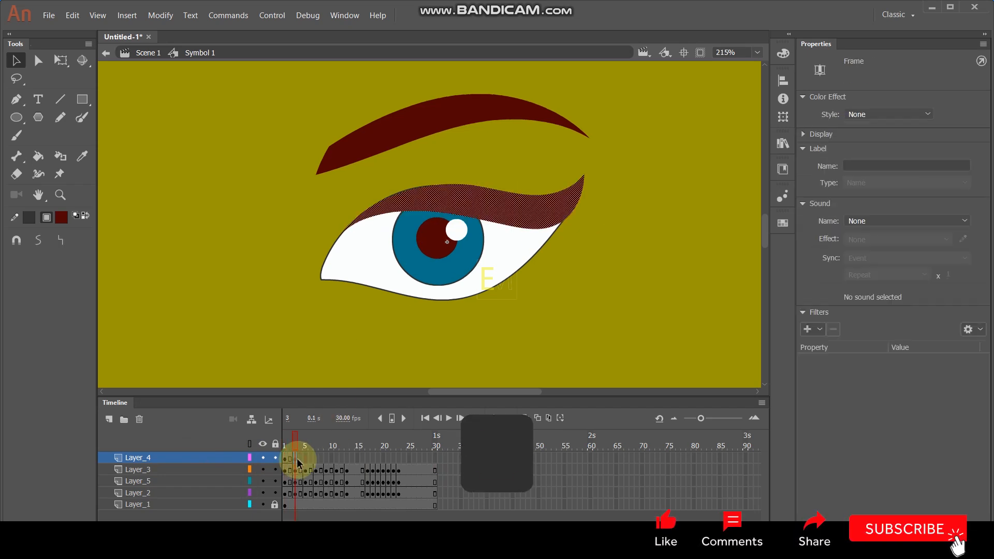
left_click(441, 209)
left_click_drag(441, 208, 440, 211)
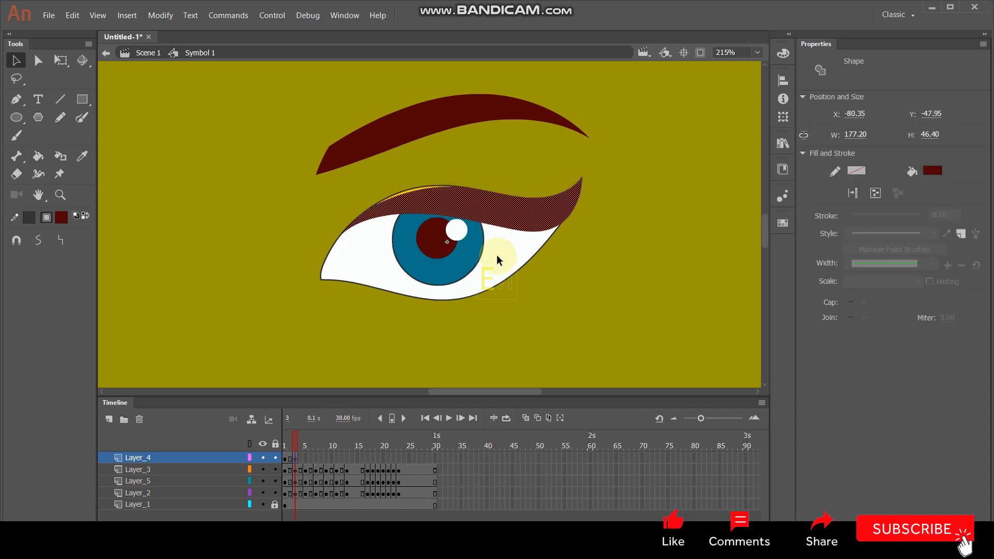
left_click(540, 306)
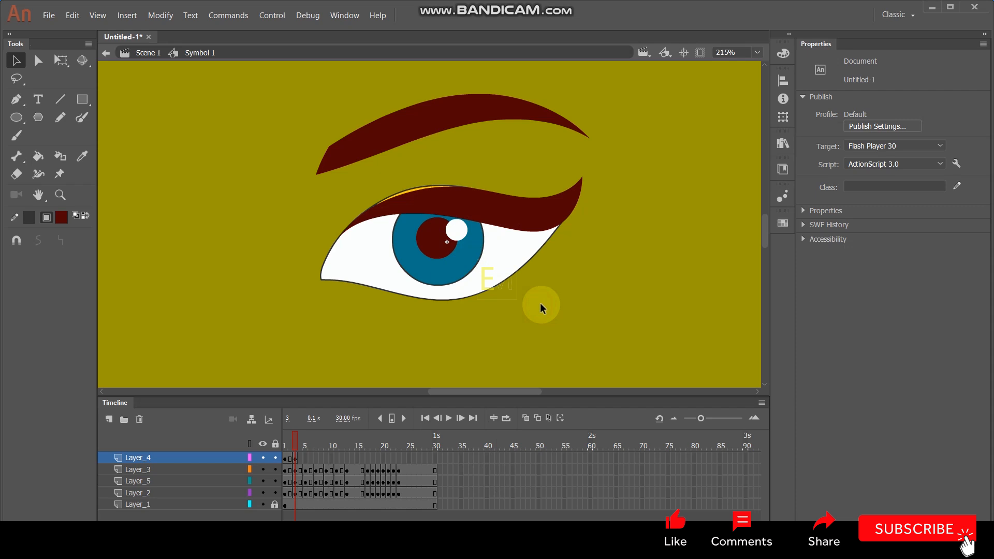
Insert a keyframe at frame 5 of Layer_4, lower the eyeliner onto the eyelid's edge and fit its inner tip to the eye outline.
left_click(305, 458)
key("F6")
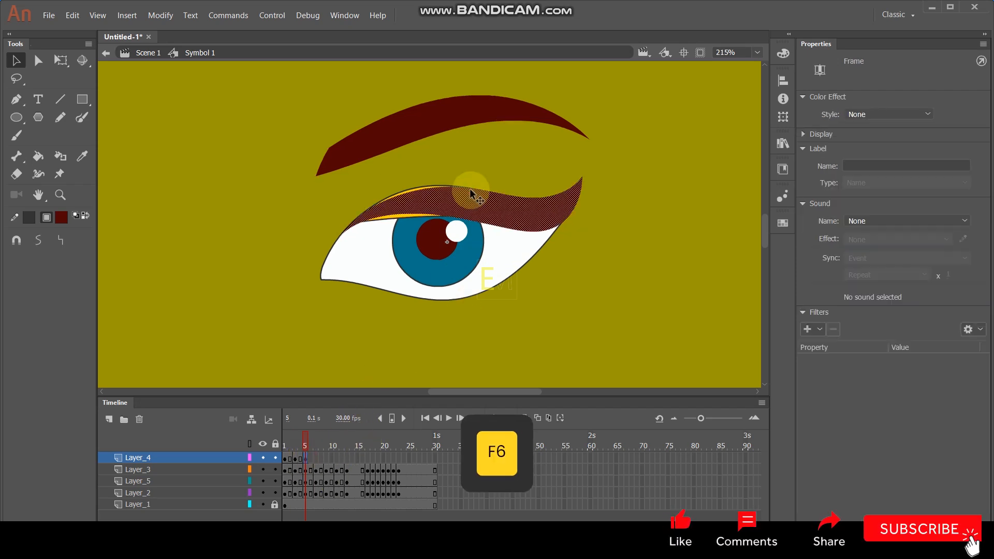
left_click_drag(465, 209, 456, 217)
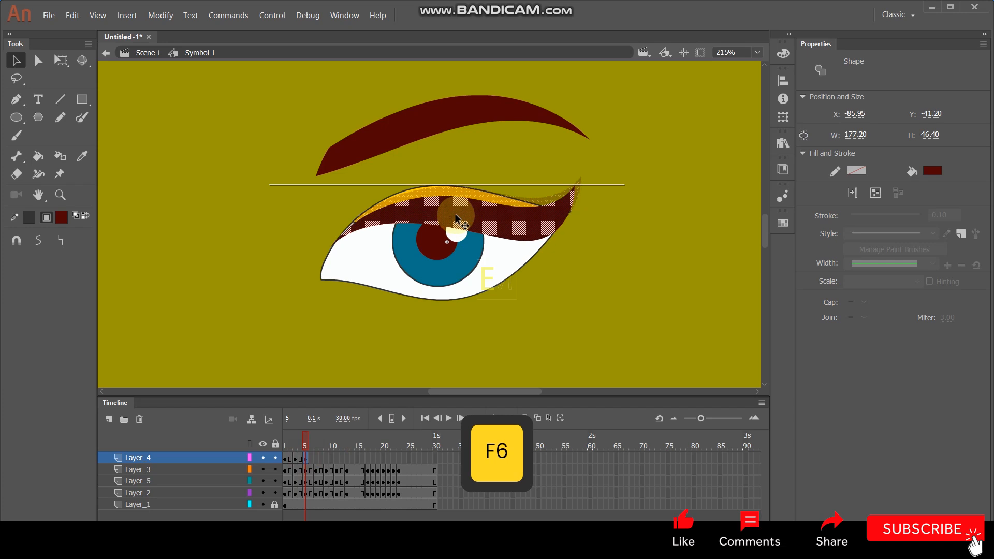
left_click(539, 160)
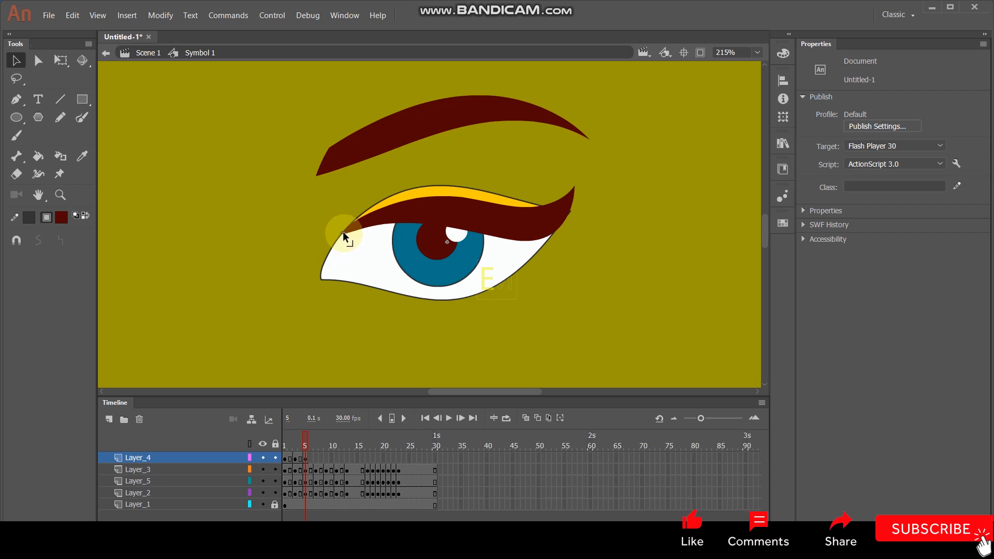
mouse_move(304, 435)
left_mouse_down()
mouse_move(282, 437)
mouse_move(313, 430)
mouse_move(308, 436)
left_mouse_up()
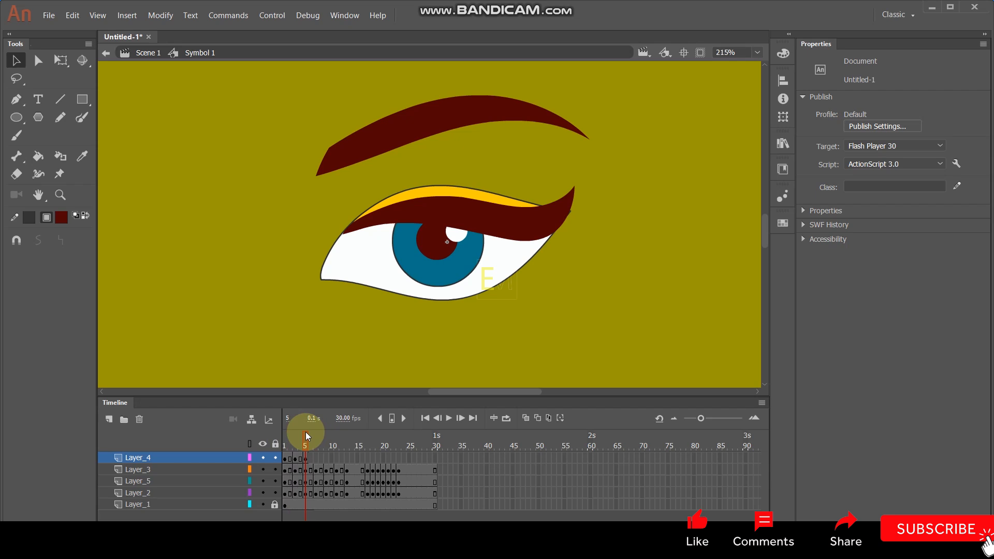
Insert a keyframe at frame 7 of Layer_4, lower the eyeliner to the eyelid's edge and extend its inner tip to the eye outline.
left_click(316, 459)
key("F6")
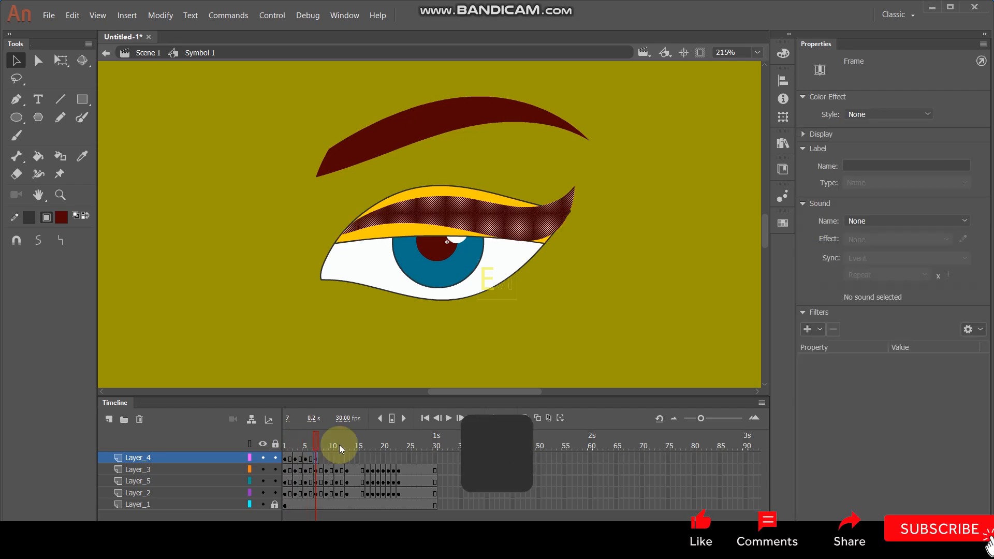
left_click(487, 239)
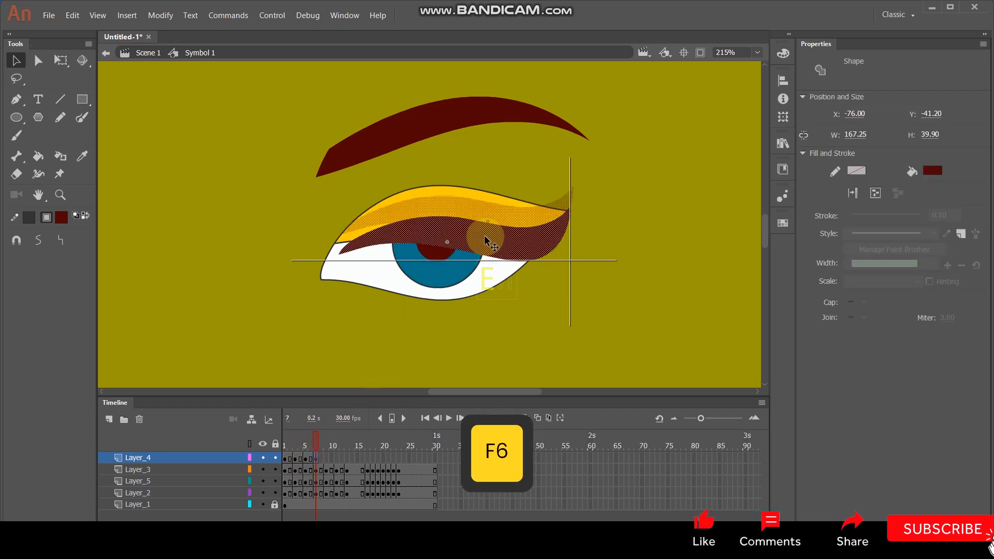
left_click(308, 232)
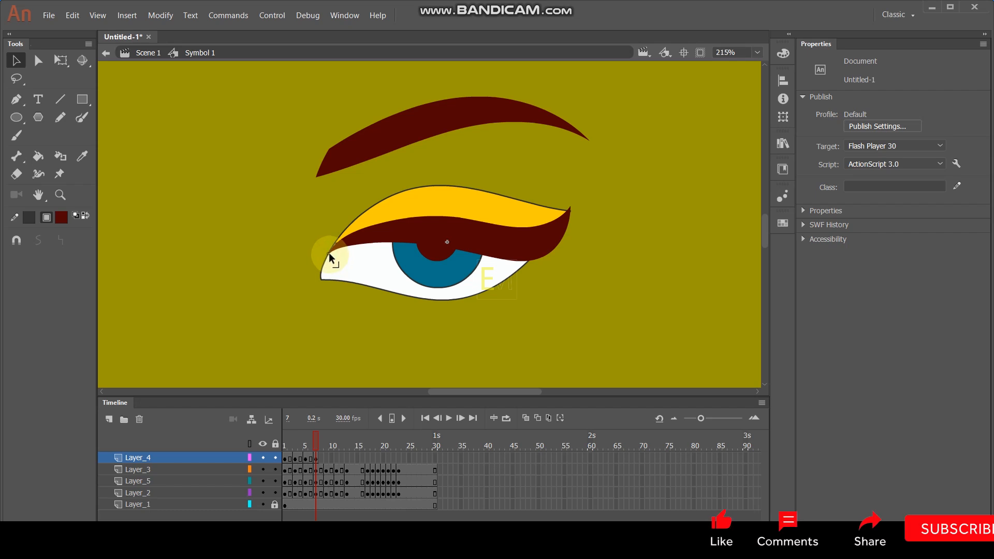
scroll(334, 248, "up", 5)
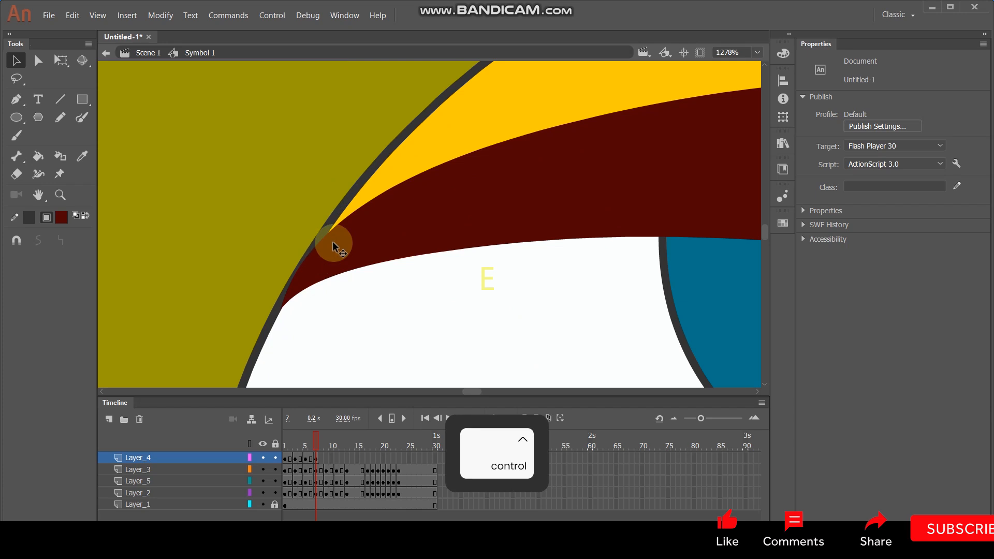
scroll(334, 244, "down", 4)
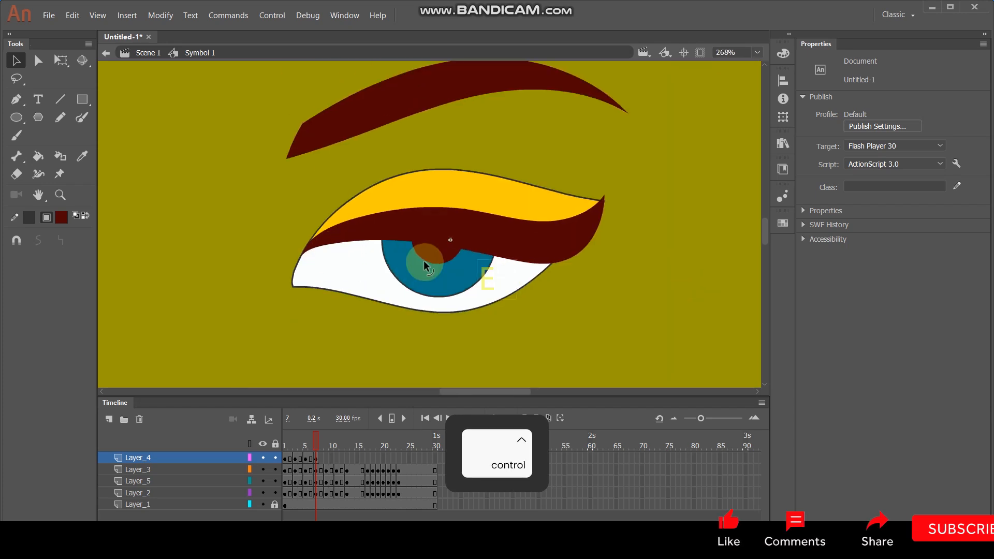
Insert a keyframe at frame 9 of Layer_4, flip the eyeliner vertically and move it down along the eyelid's lower edge.
left_click(325, 460)
key("F6")
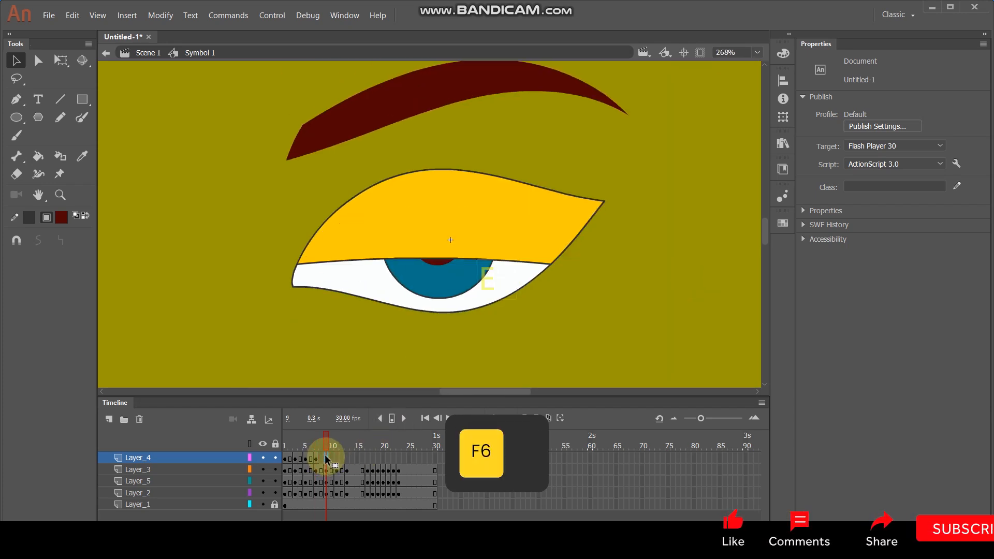
right_click(481, 234)
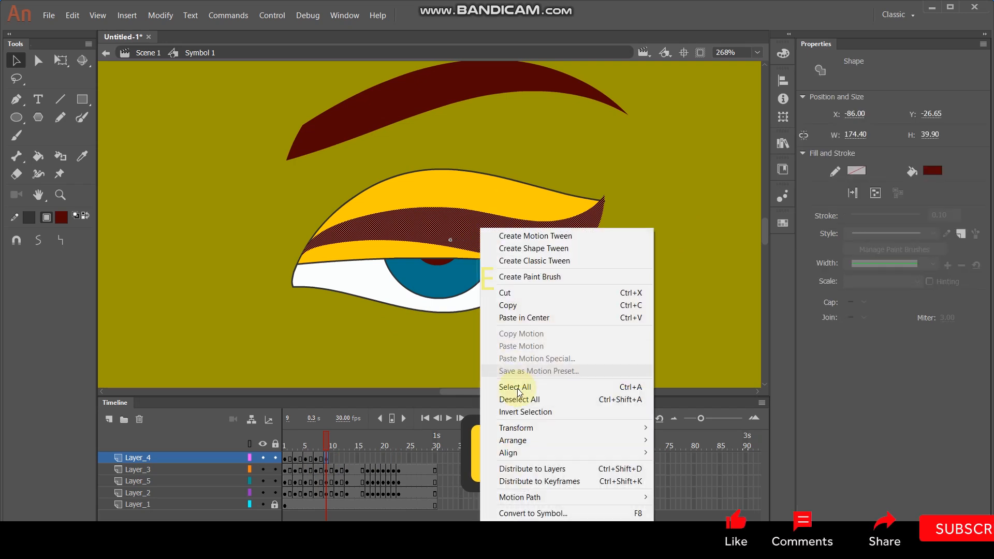
mouse_move(536, 432)
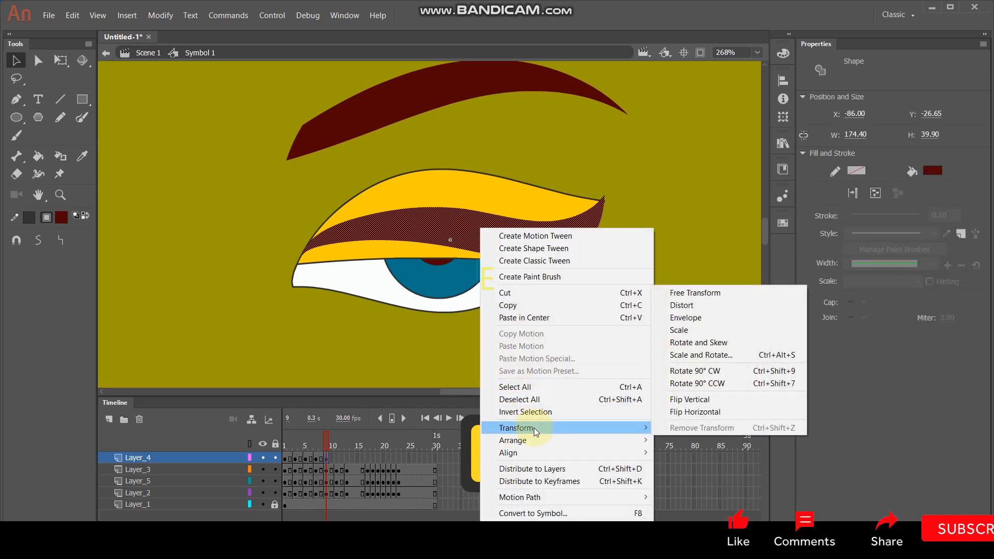
left_click(702, 405)
left_click_drag(455, 226, 444, 271)
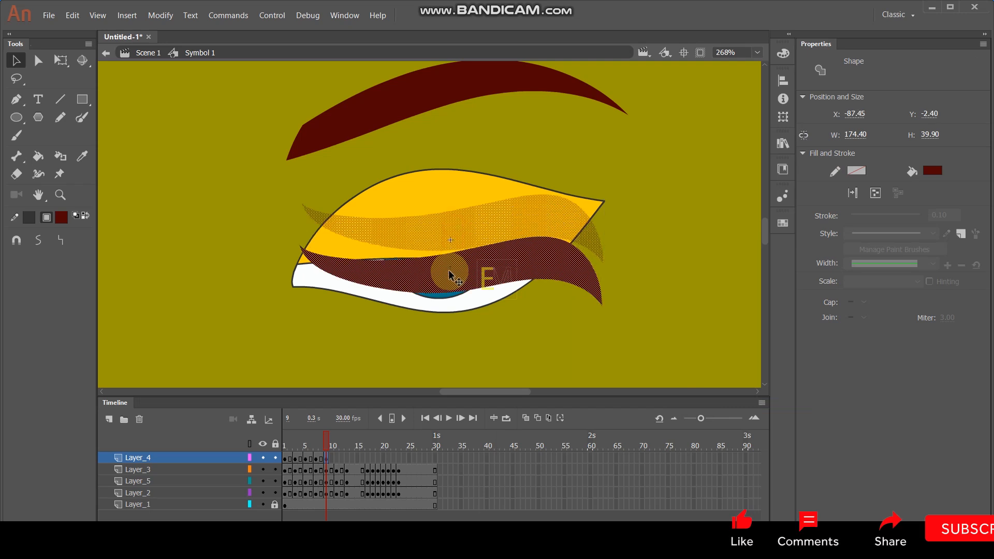
left_click(240, 239)
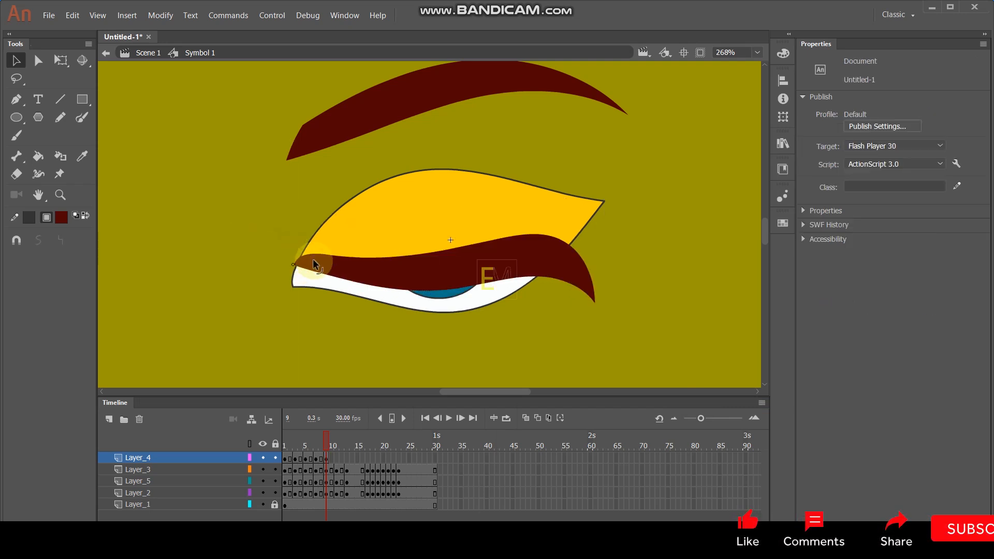
Refine the frame 9 eyeliner by flattening its upper inner curve and fitting its inner tip to the eye outline.
left_click_drag(312, 253, 313, 255)
mouse_move(566, 265)
left_mouse_down()
mouse_move(541, 264)
mouse_move(548, 282)
mouse_move(557, 275)
mouse_move(548, 260)
left_mouse_up()
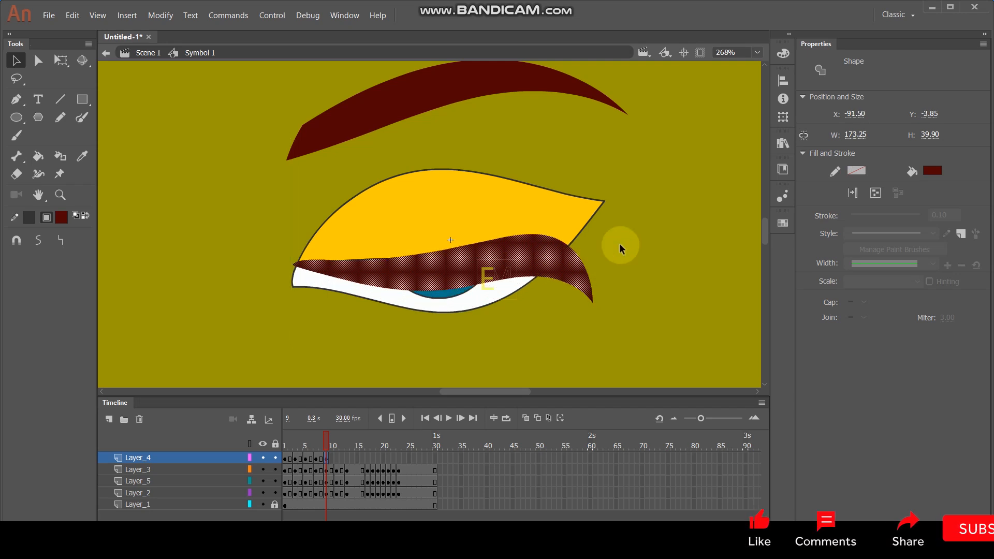
left_click(287, 257)
left_click_drag(294, 269, 356, 259)
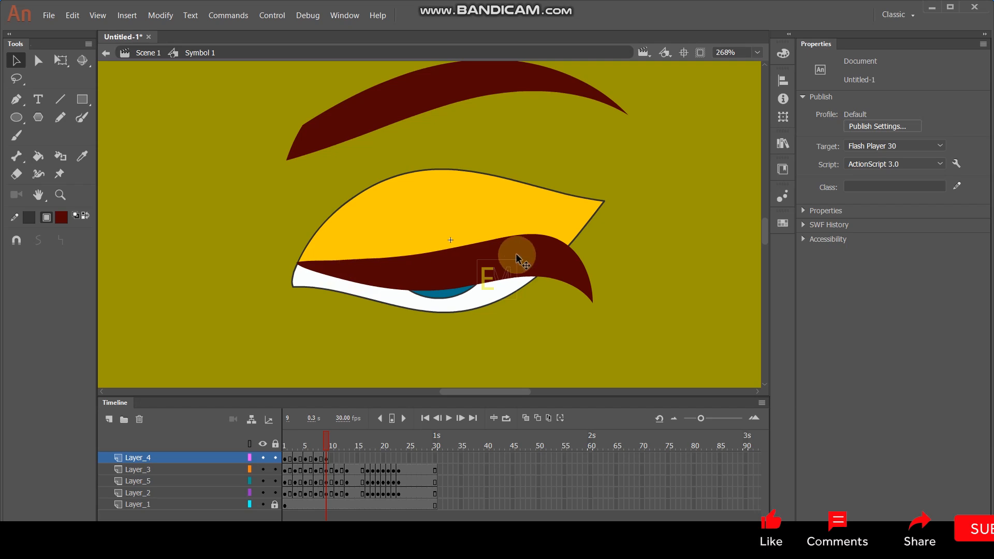
left_click(303, 439)
left_click_drag(302, 439, 328, 437)
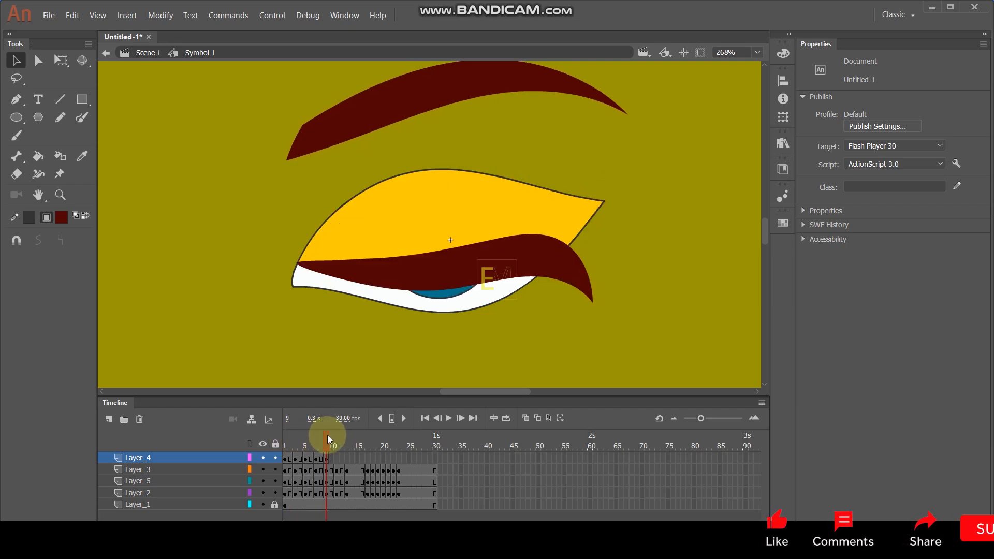
Insert a keyframe at frame 11 of Layer_4, lower the eyeliner over the remaining eye opening and fit its curves to the outline.
left_click(337, 460)
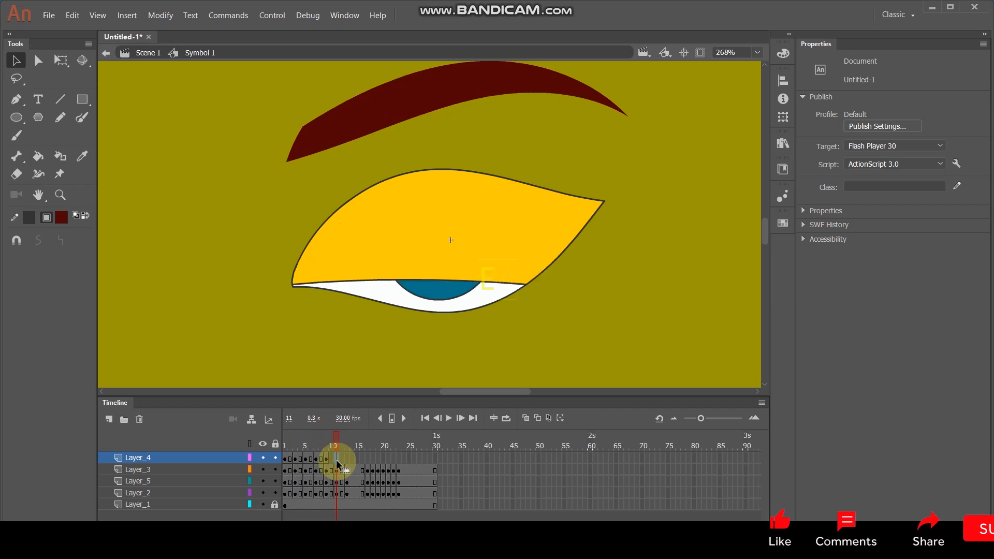
key("F6")
left_click_drag(444, 248, 432, 285)
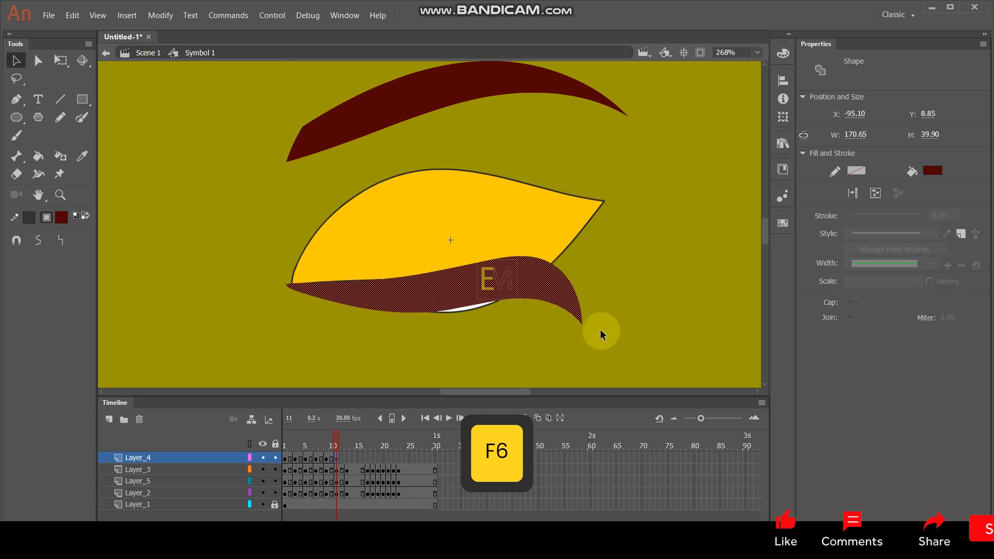
left_click(377, 305)
left_click_drag(379, 309, 385, 306)
left_click(262, 312)
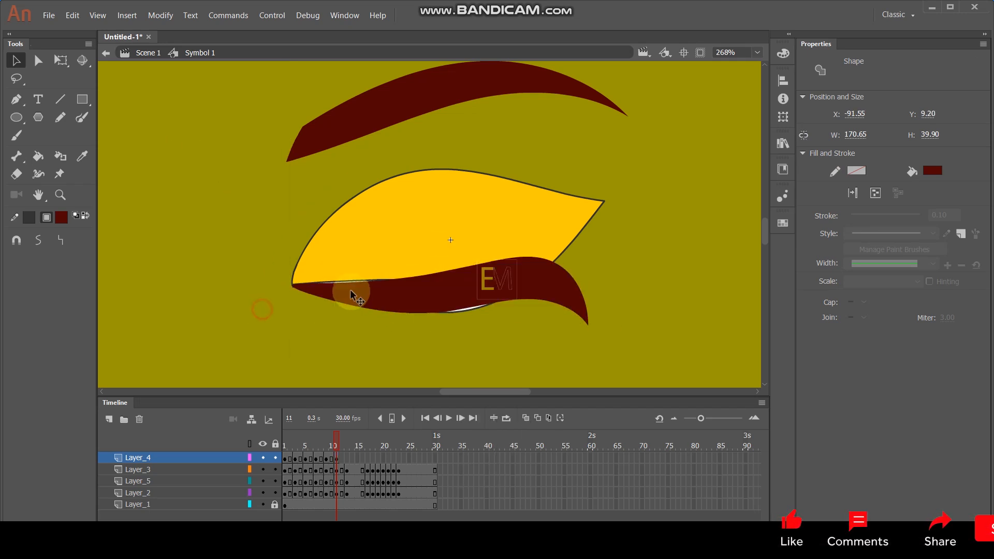
left_click_drag(346, 278, 345, 281)
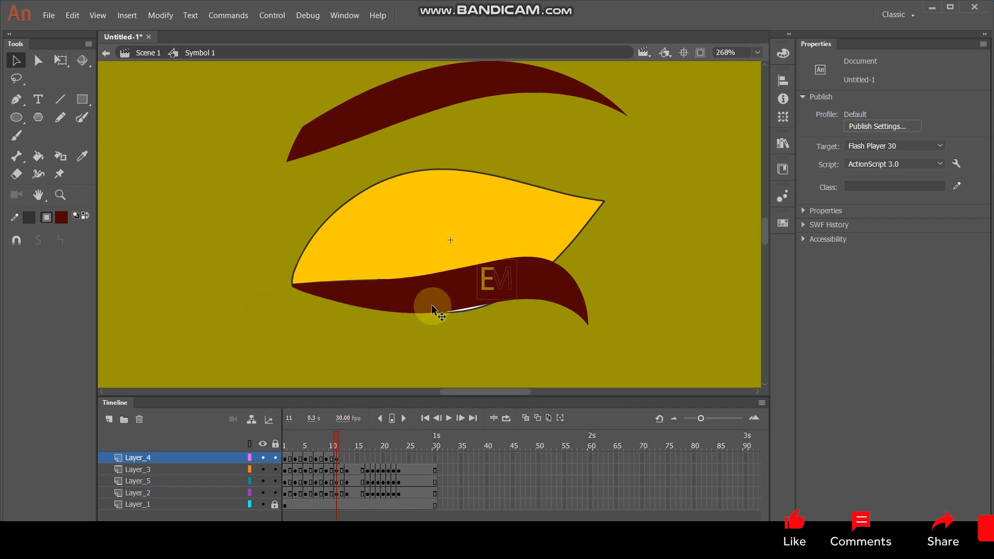
left_click_drag(467, 310, 467, 313)
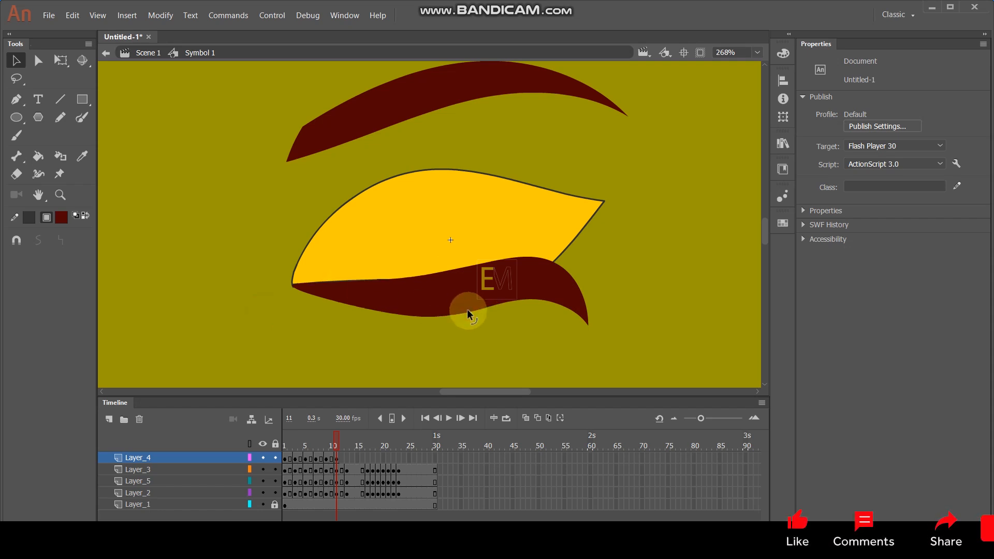
Insert a keyframe at frame 13 of Layer_4, nudge the eyeliner slightly up and play the closing blink.
left_click(346, 462)
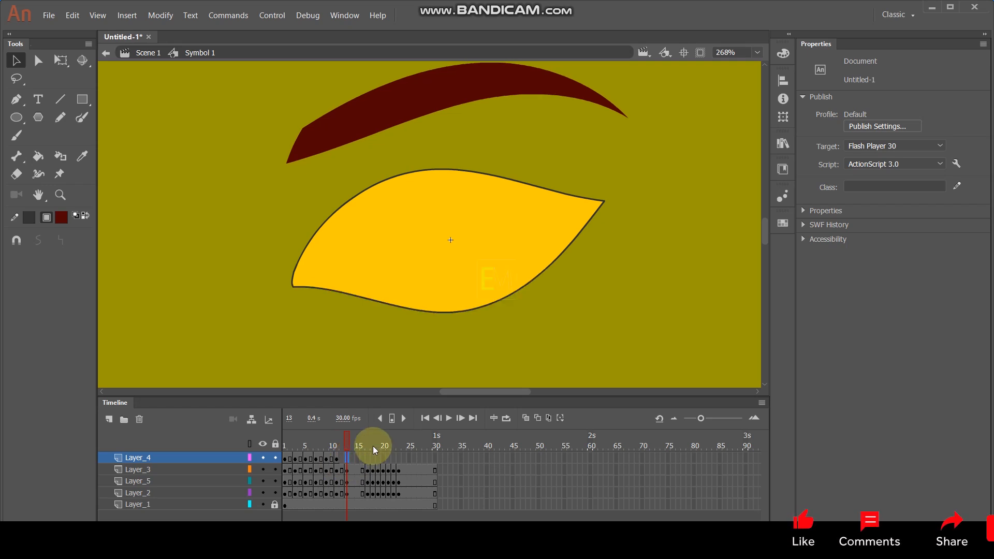
key("F6")
left_click(418, 302)
left_click_drag(418, 302, 415, 291)
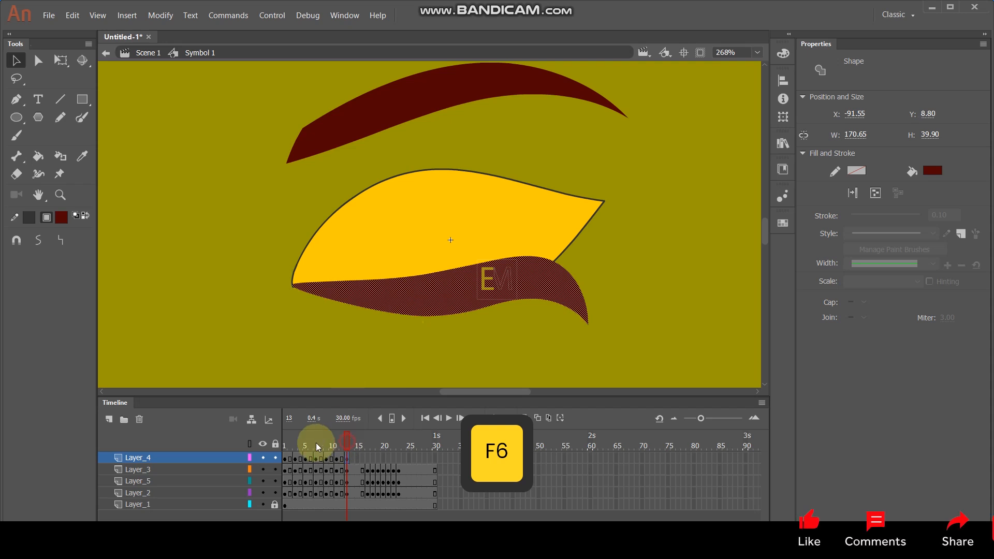
left_click_drag(317, 444, 254, 443)
key("Return")
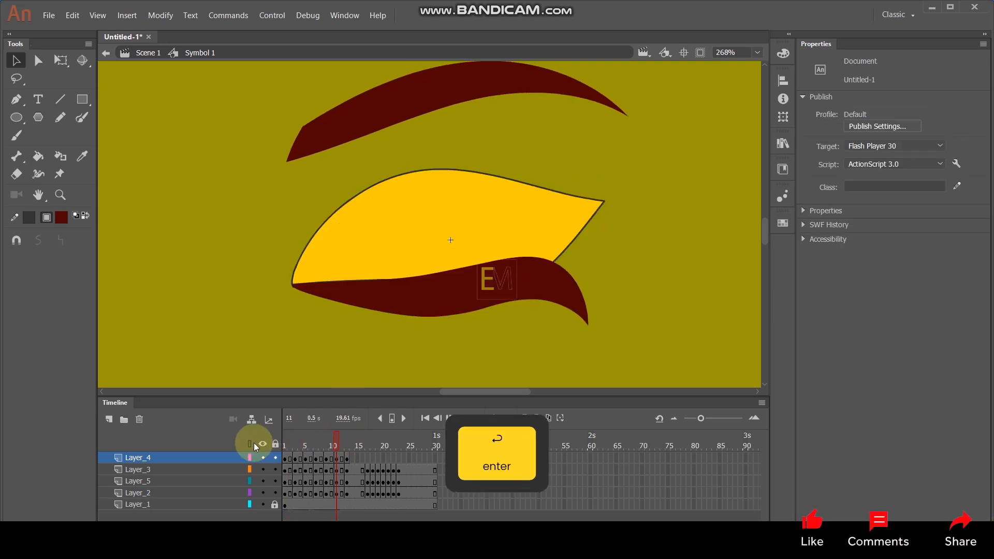
Duplicate Layer_4's frames 1 to 13 so they start at frame 17, and remove the copy's in-between frames at 18 and 19.
left_click(329, 457)
left_click_drag(327, 458, 372, 464)
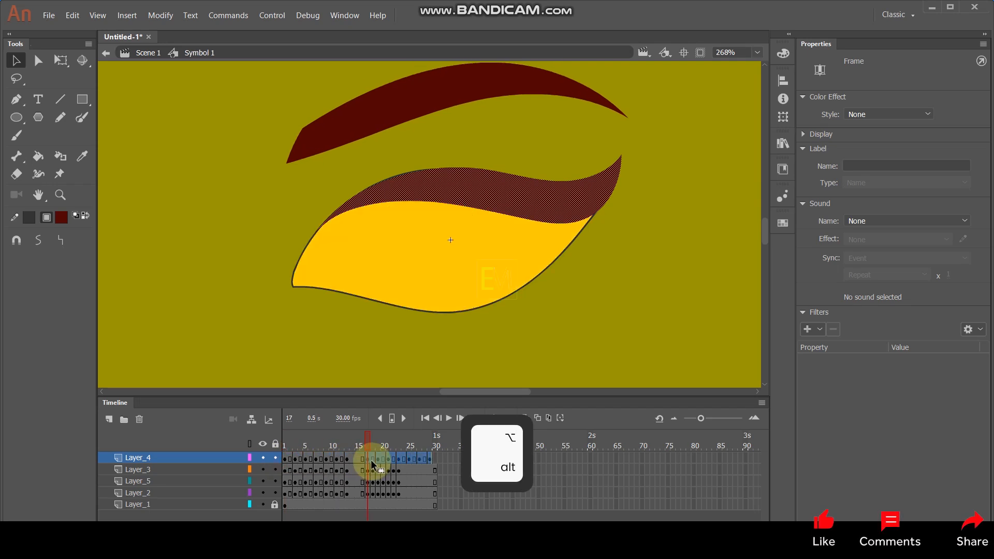
left_click(374, 462)
right_click(374, 461)
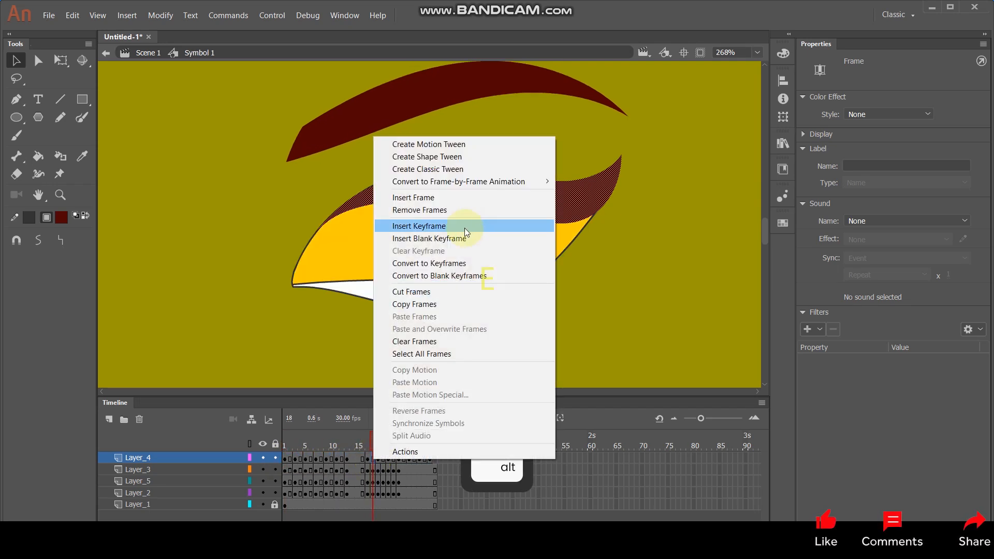
left_click(419, 209)
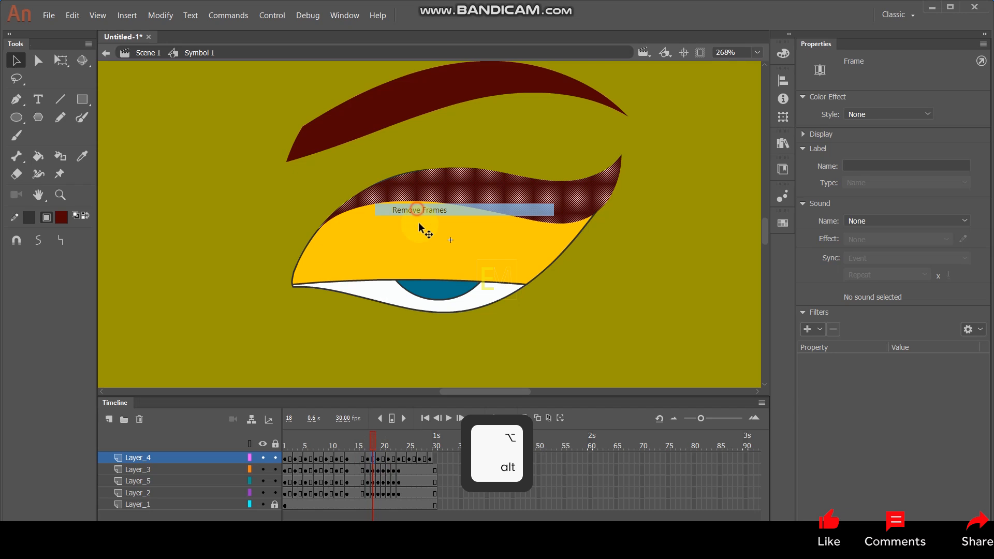
left_click(378, 460)
right_click(378, 460)
left_click(422, 208)
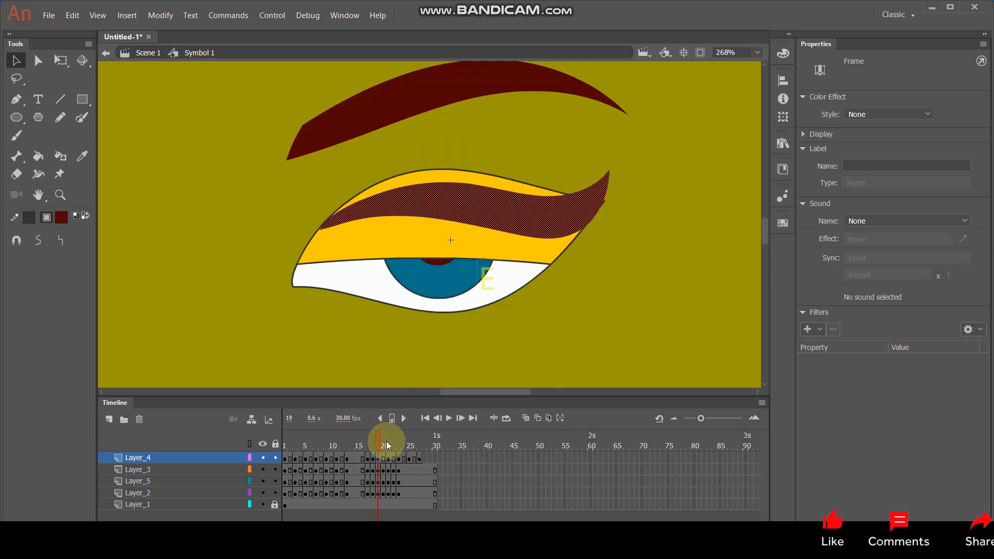
Remove the remaining in-between frames at 20, 21, 22 and 23 of the Layer_4 copy, leaving consecutive keyframes.
right_click(386, 462)
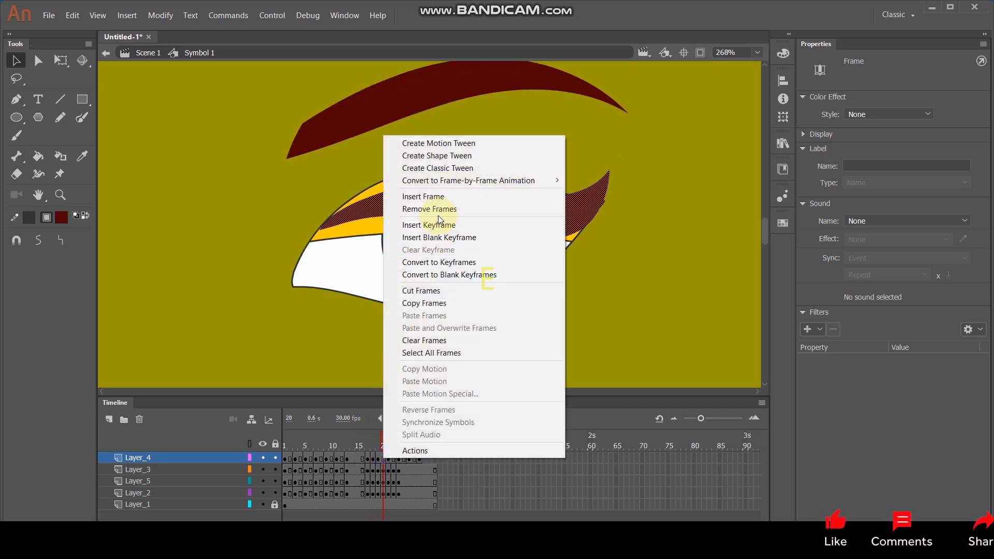
left_click(453, 211)
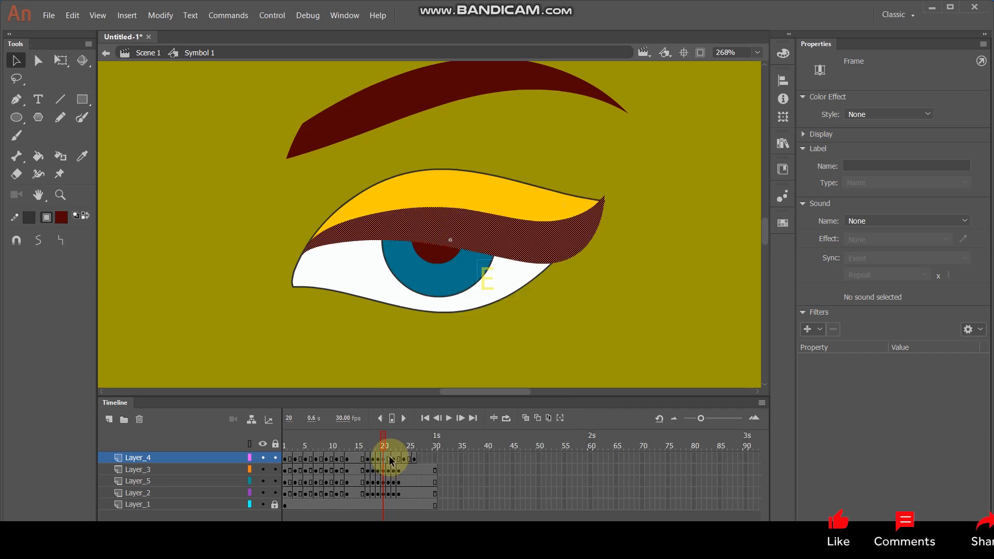
right_click(389, 458)
left_click(448, 214)
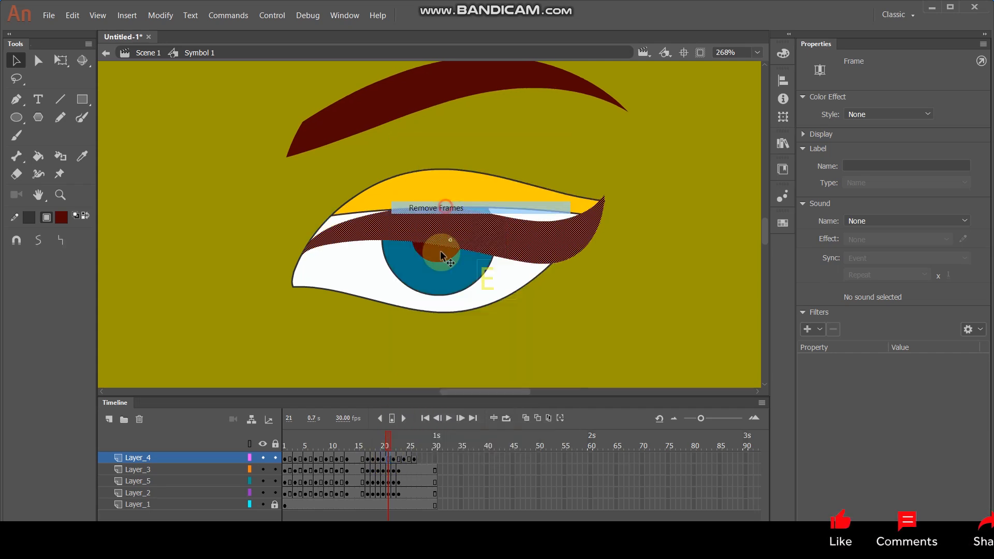
right_click(394, 463)
left_click(451, 213)
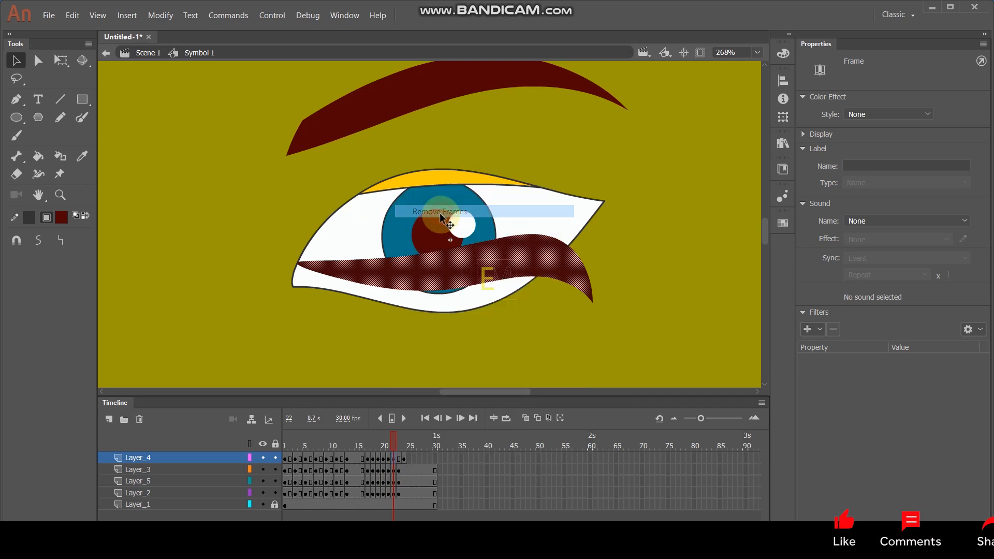
right_click(401, 461)
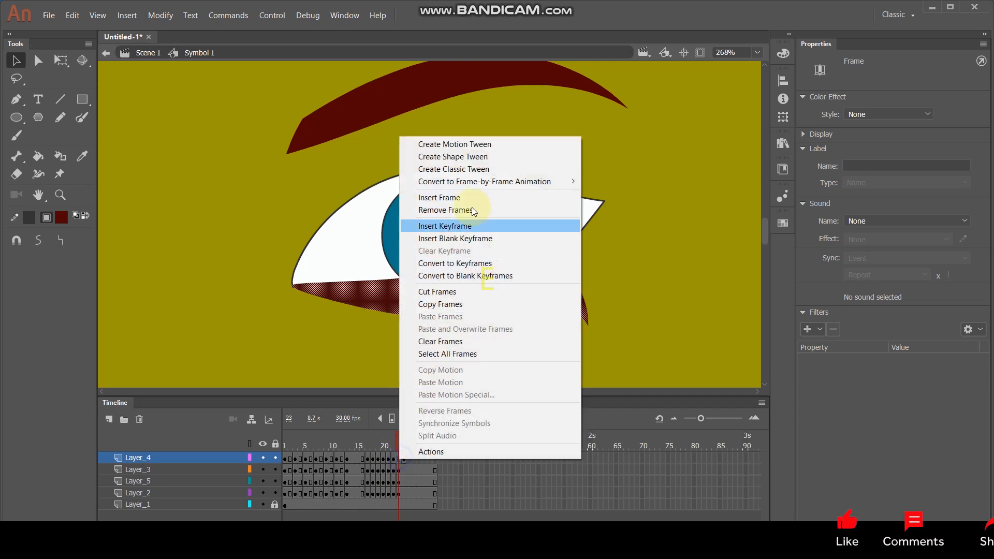
left_click(455, 211)
Reverse the copied Layer_4 keyframes from frame 17 onward and extend the layer to frame 30.
left_click_drag(407, 459, 368, 460)
right_click(388, 459)
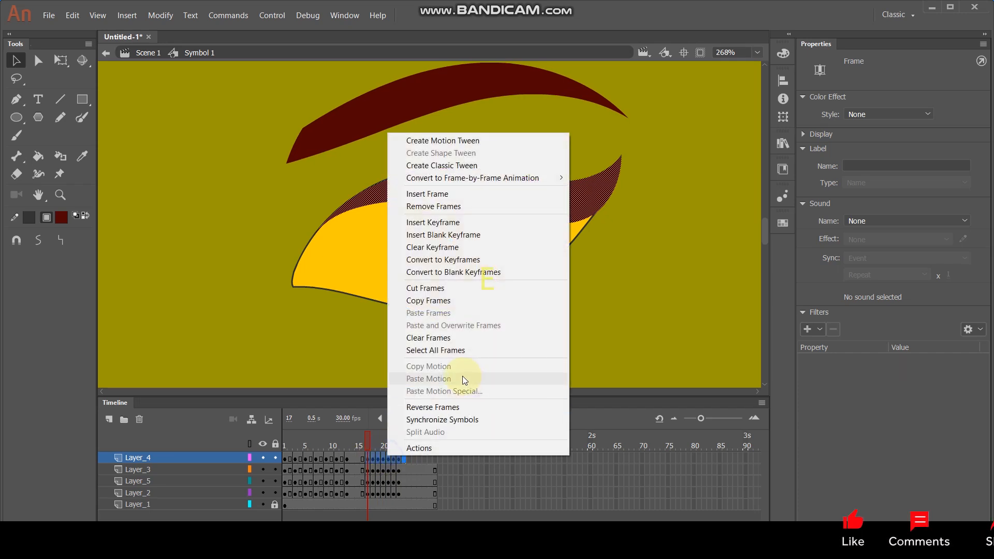
left_click(433, 407)
left_click(436, 459)
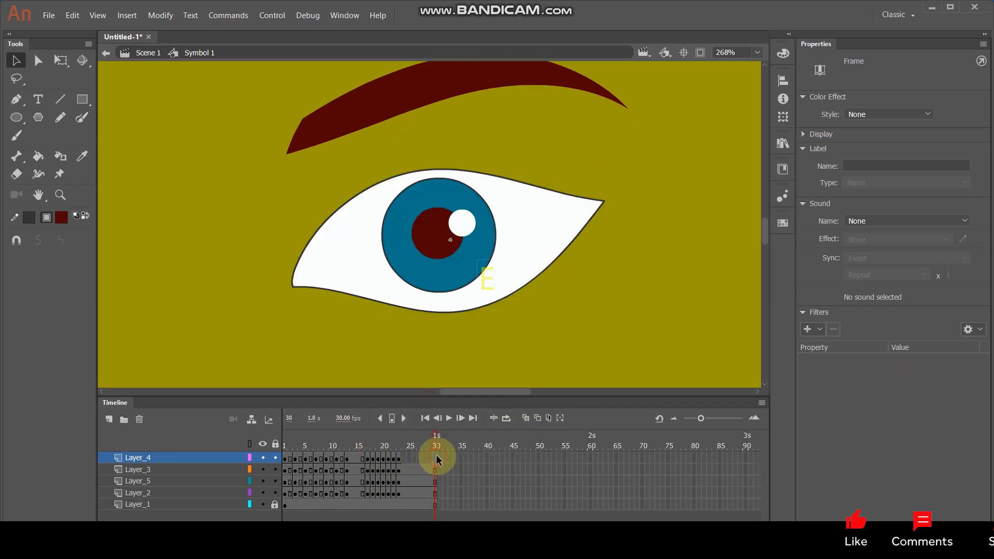
key("Return")
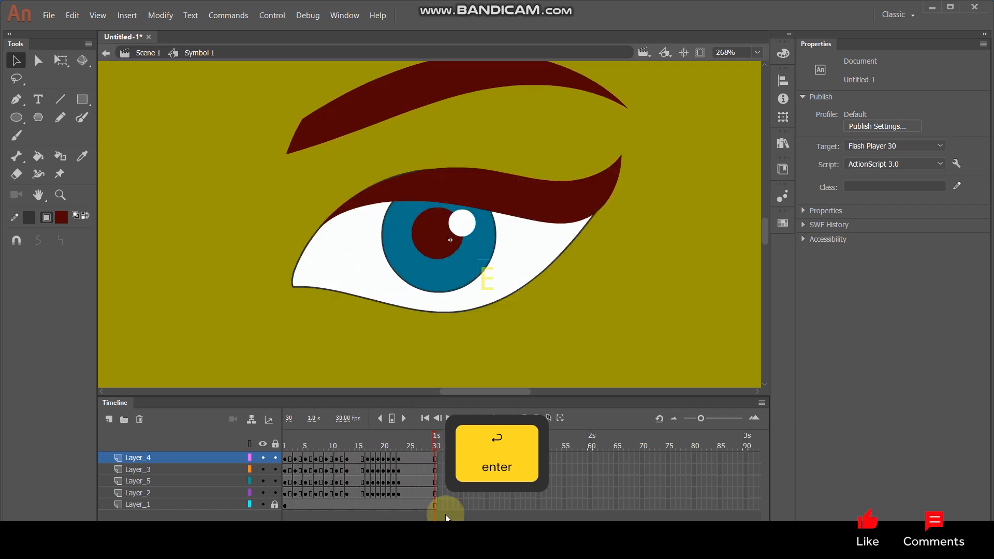
Unlock Layer_1, lock all other layers, and paint a short curved line across the eye's inner corner at frame 1.
left_click(294, 446)
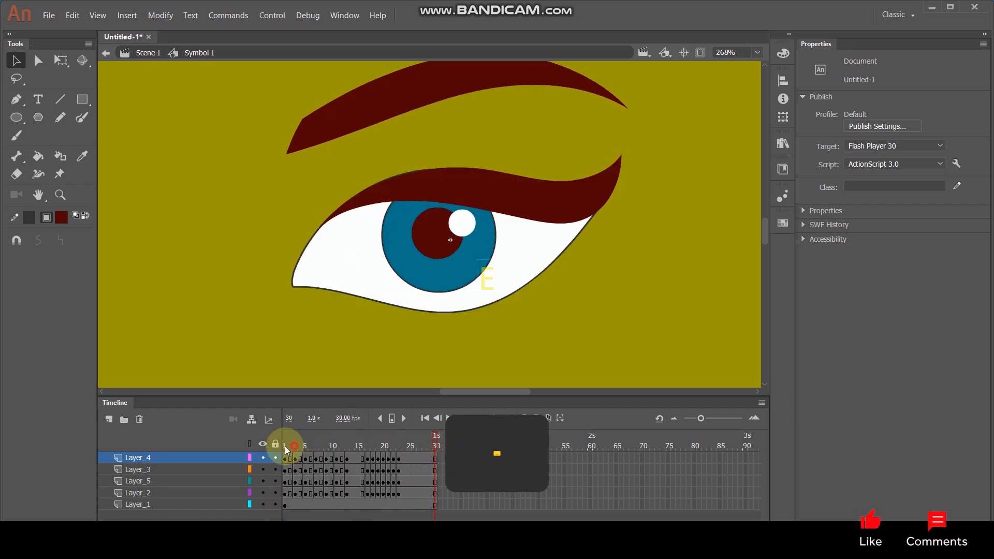
left_click(284, 455)
left_click(266, 238)
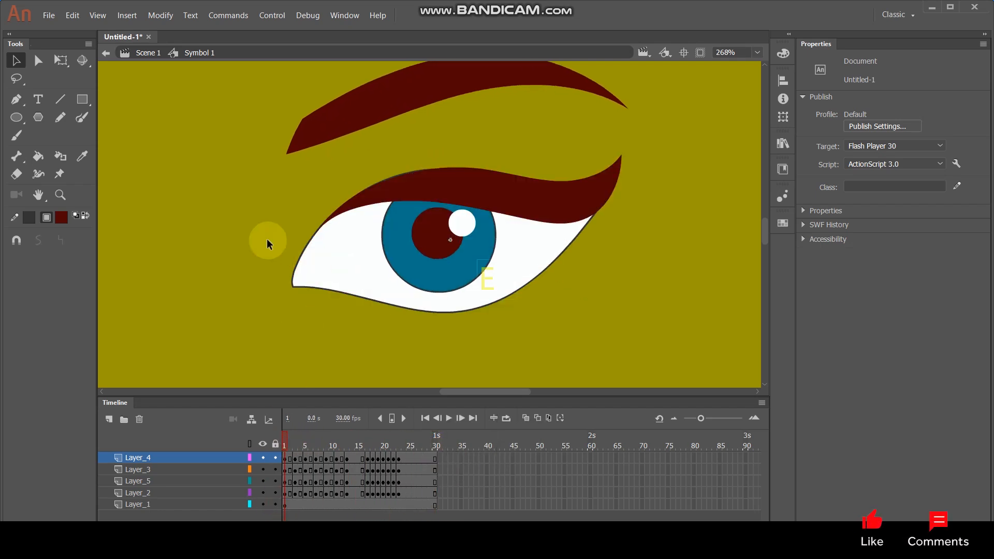
left_click(88, 117)
left_click(197, 504)
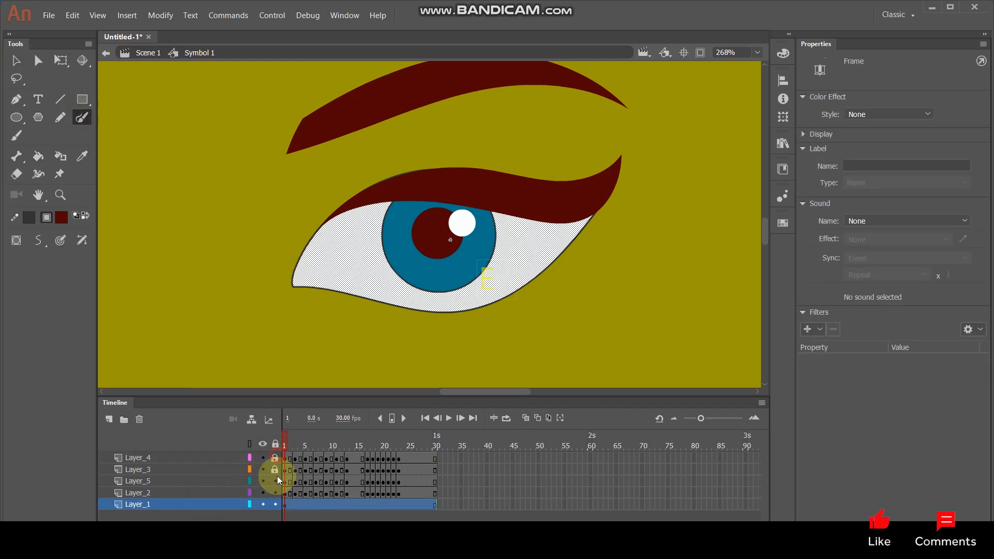
left_click_drag(301, 253, 319, 294)
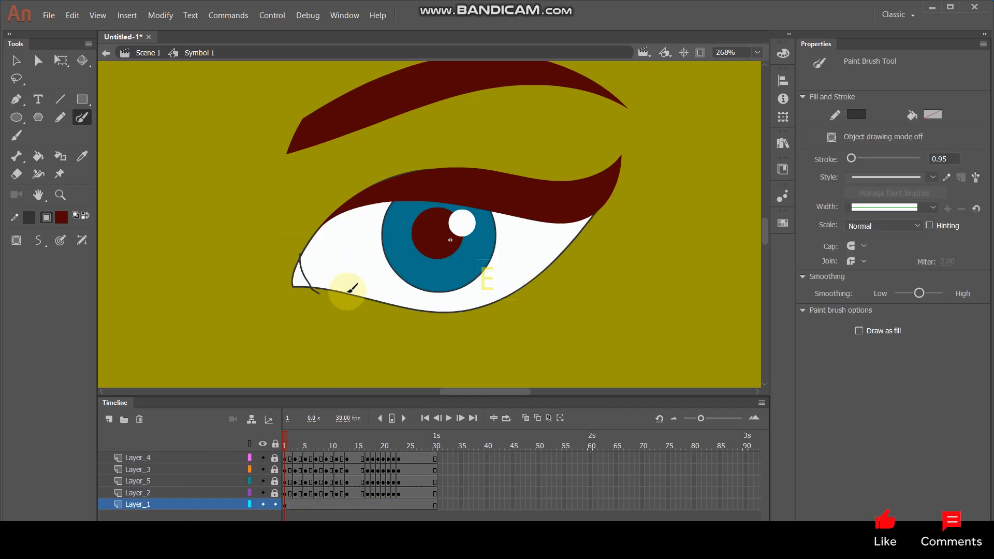
Fill the inner eye corner with the eyelid's orange-yellow and delete the curved dividing line.
left_click(59, 219)
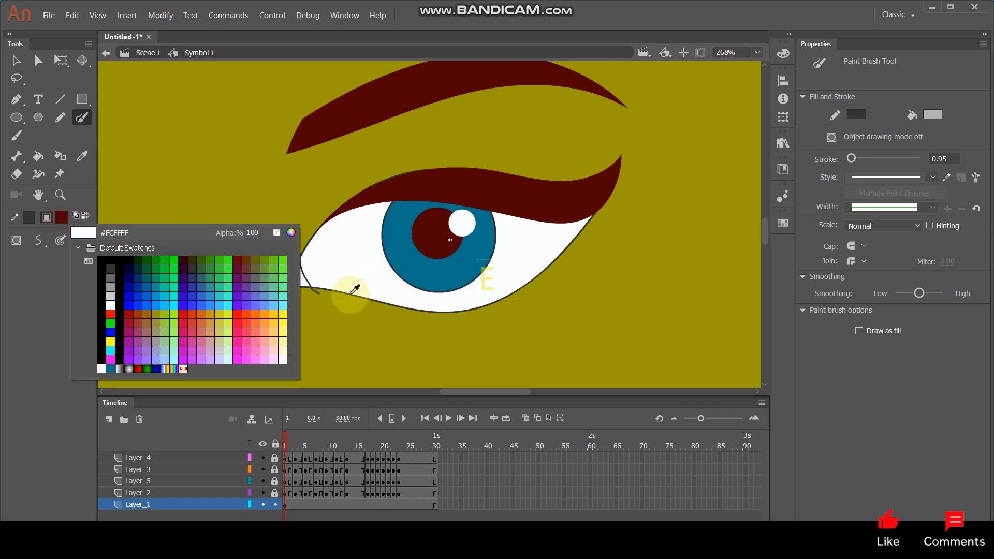
left_click(279, 311)
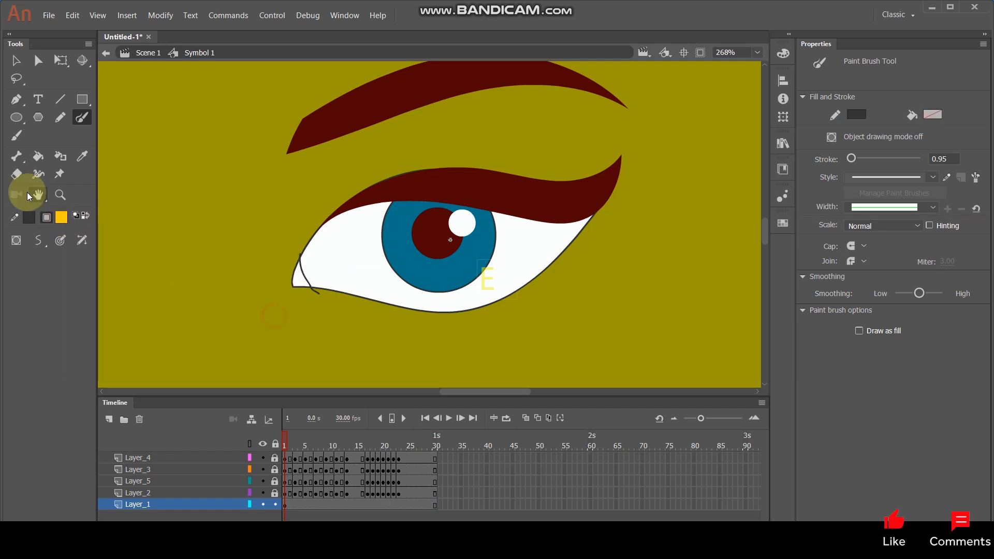
left_click(38, 156)
left_click(301, 277)
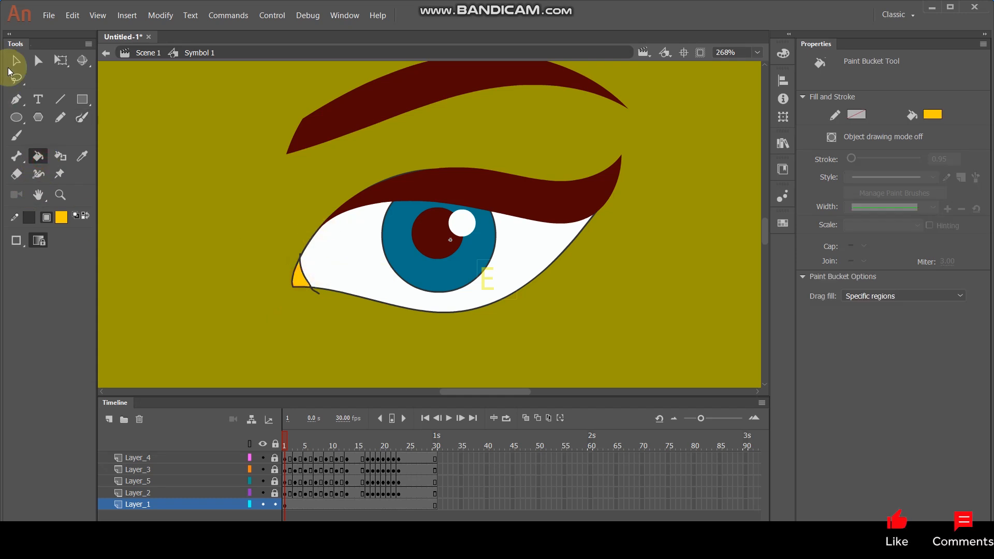
left_click(16, 61)
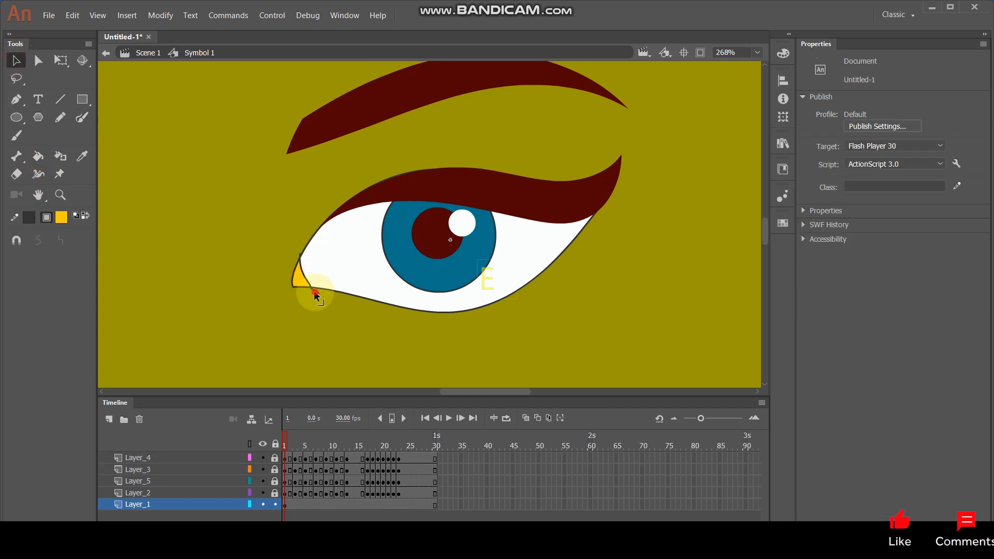
left_click(314, 293)
key("Delete")
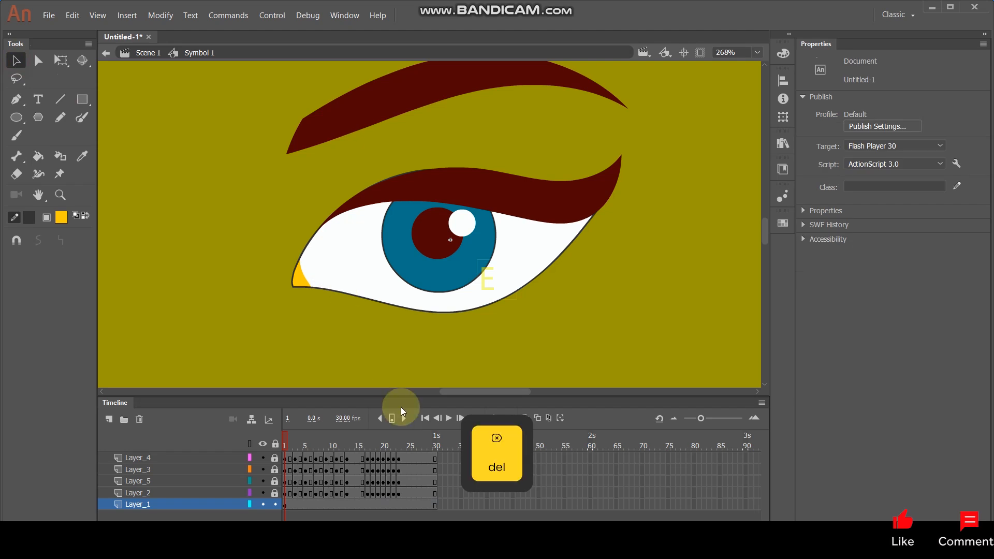
key("Return")
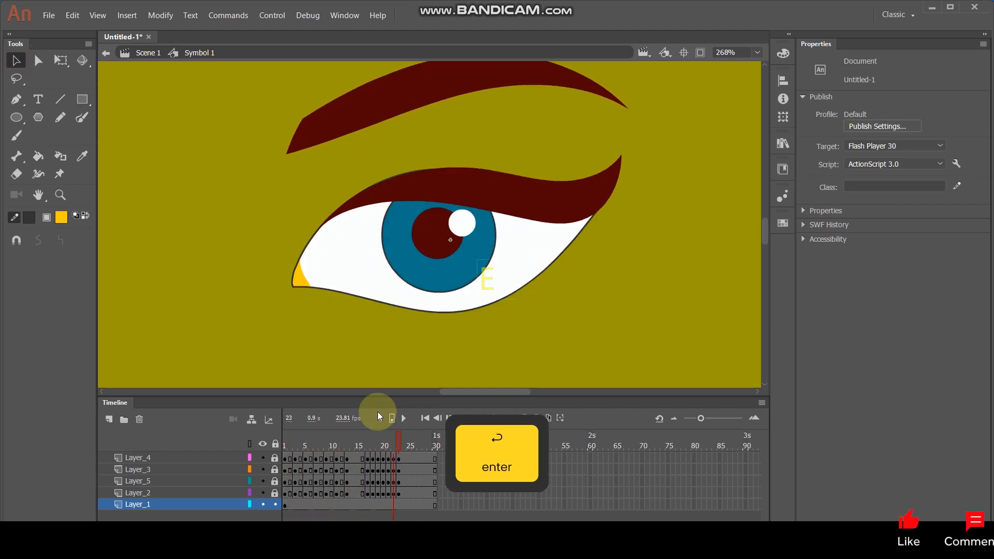
Extend all layers of the eye symbol to frame 40 and return to Scene 1.
double_click(215, 212)
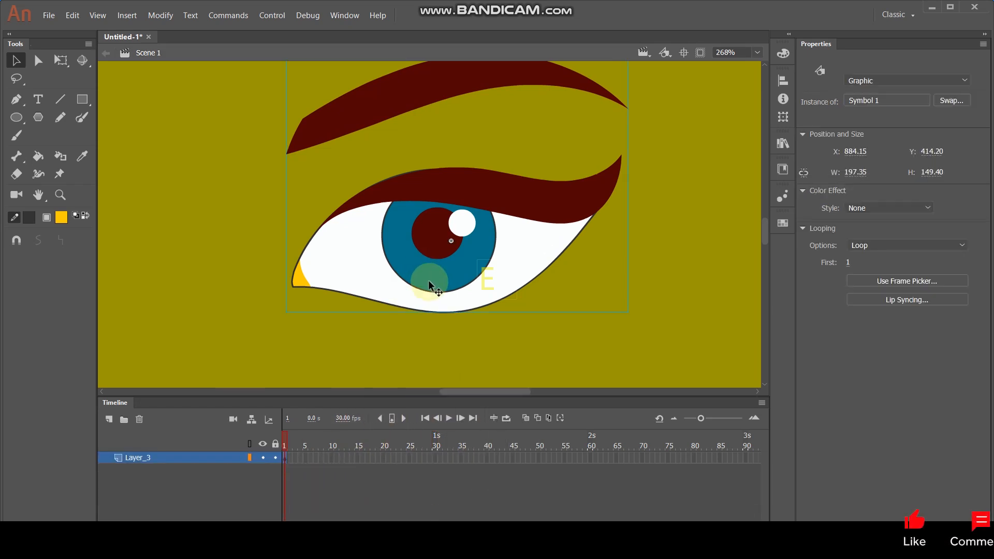
double_click(427, 281)
left_click_drag(487, 455, 488, 511)
key("F5")
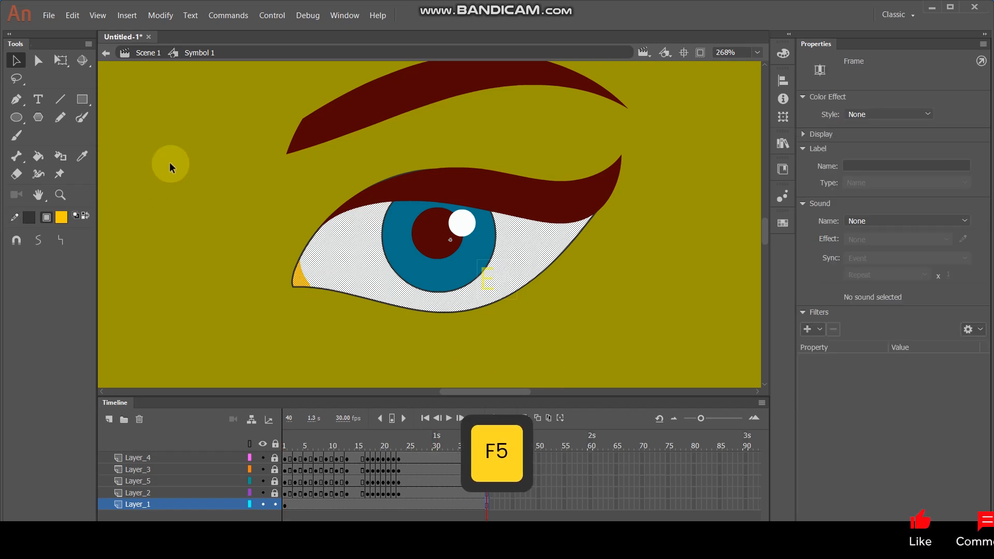
double_click(265, 180)
Move the eye instance to about X 661.60, Y 374.25 near the stage's centre and scale it to 110%.
scroll(419, 250, "down", 4)
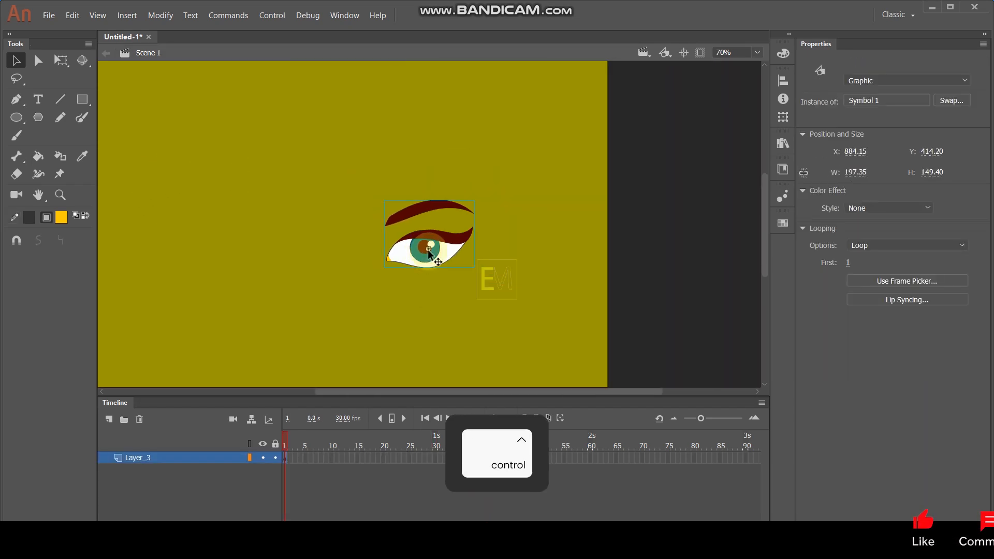
left_click_drag(481, 256, 379, 238)
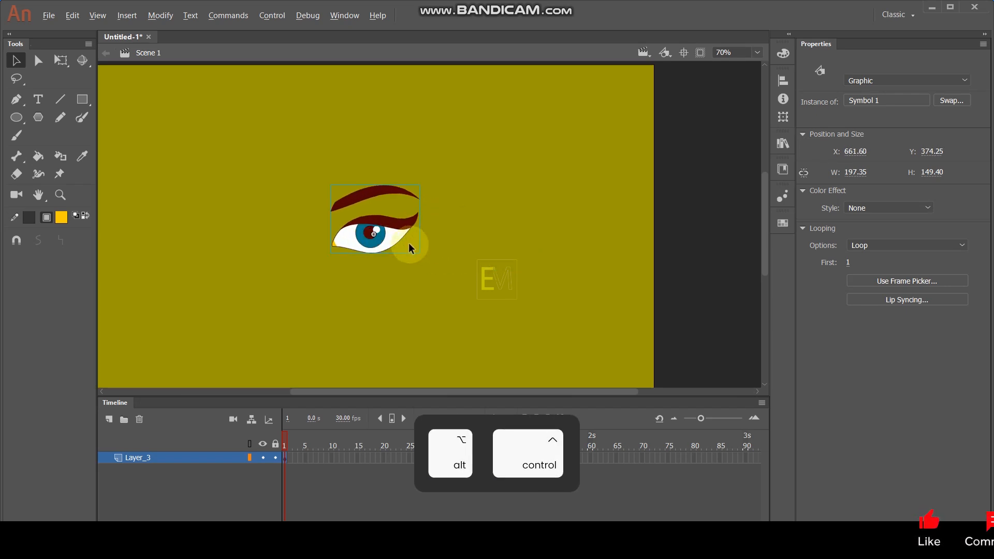
key("ctrl+alt+s")
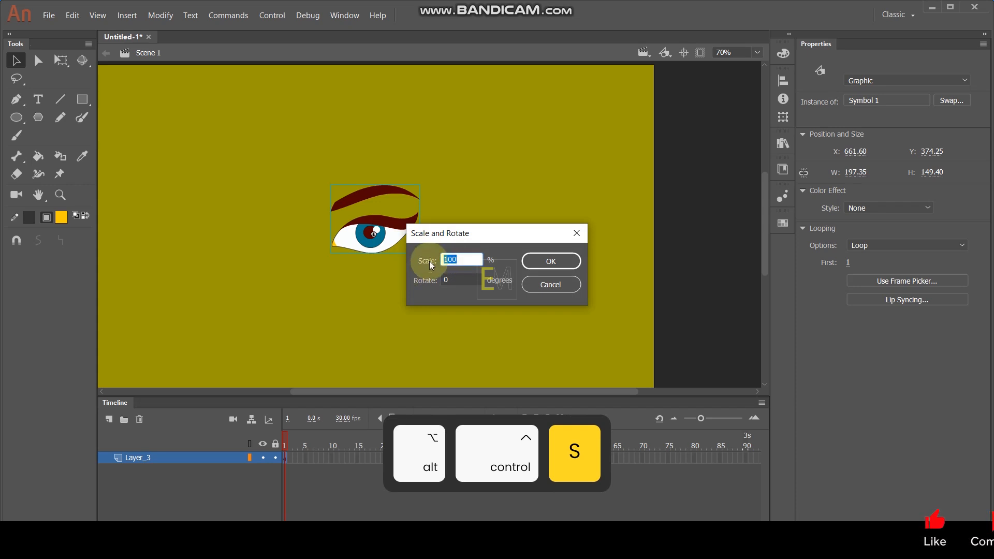
left_click(564, 284)
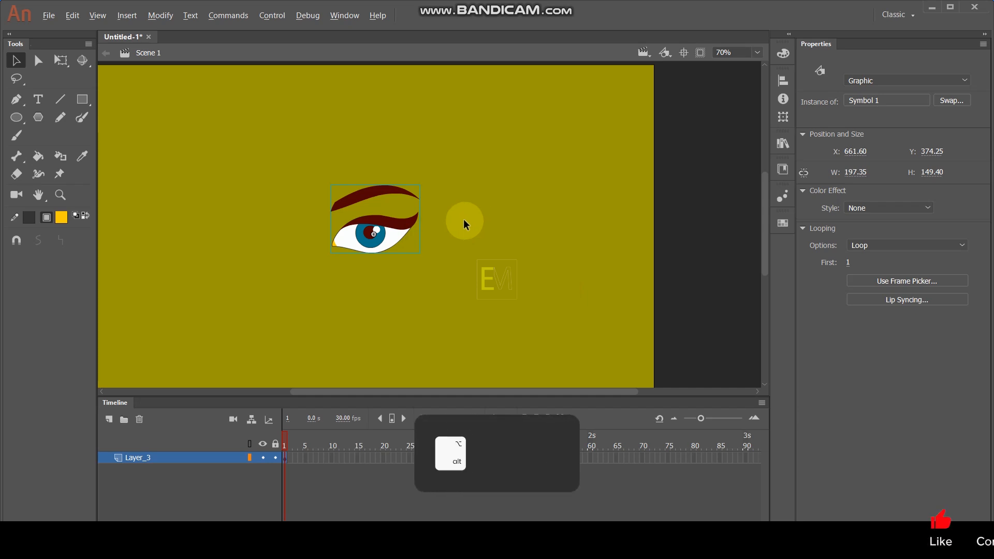
key("ctrl+alt+s")
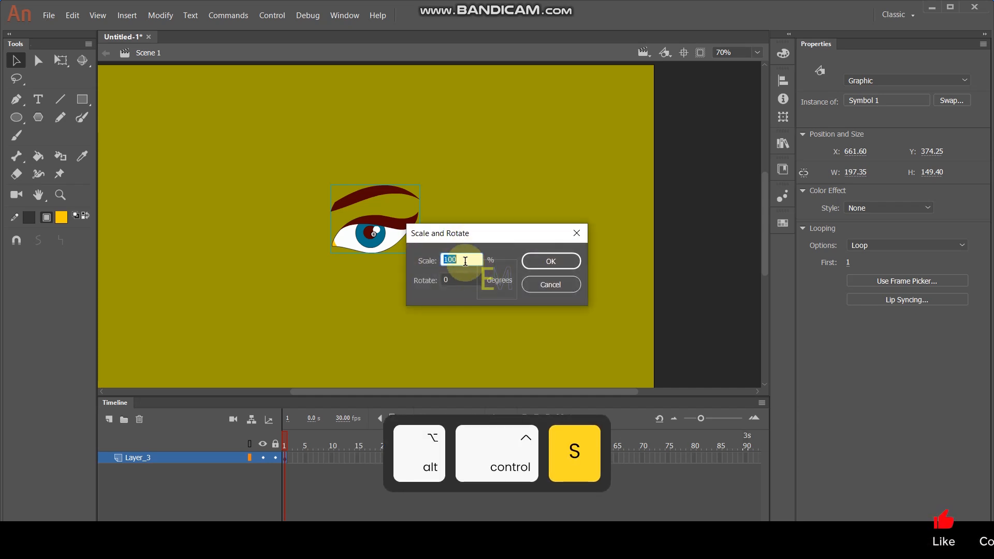
type("11")
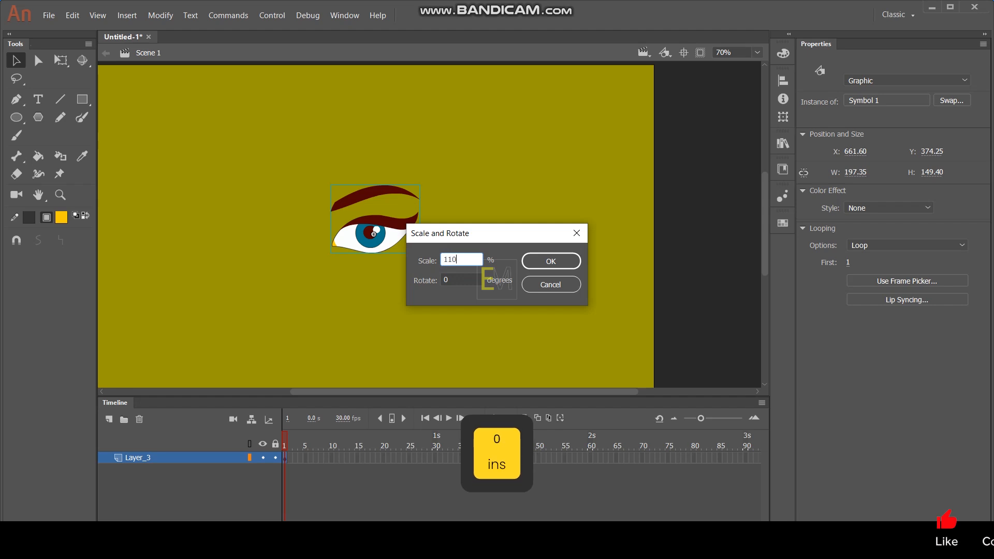
key("Return")
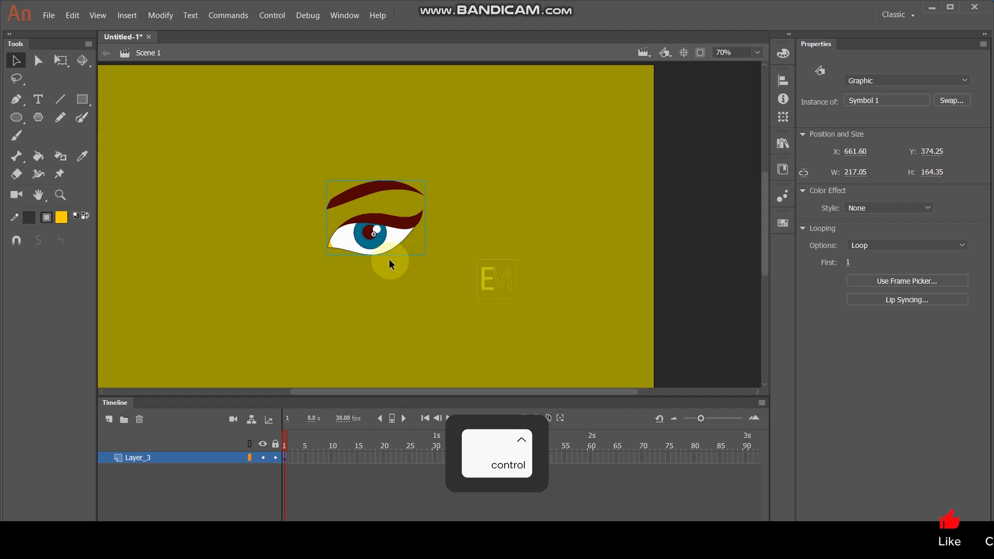
Repeat the 110% scaling on the eye instance eight more times, enlarging it to about 465 by 352 px.
key("ctrl+y")
key("ctrl+y")
key("ctrl+y")
key("ctrl+y")
key("ctrl+y")
key("ctrl+y")
key("ctrl+y")
key("ctrl+y")
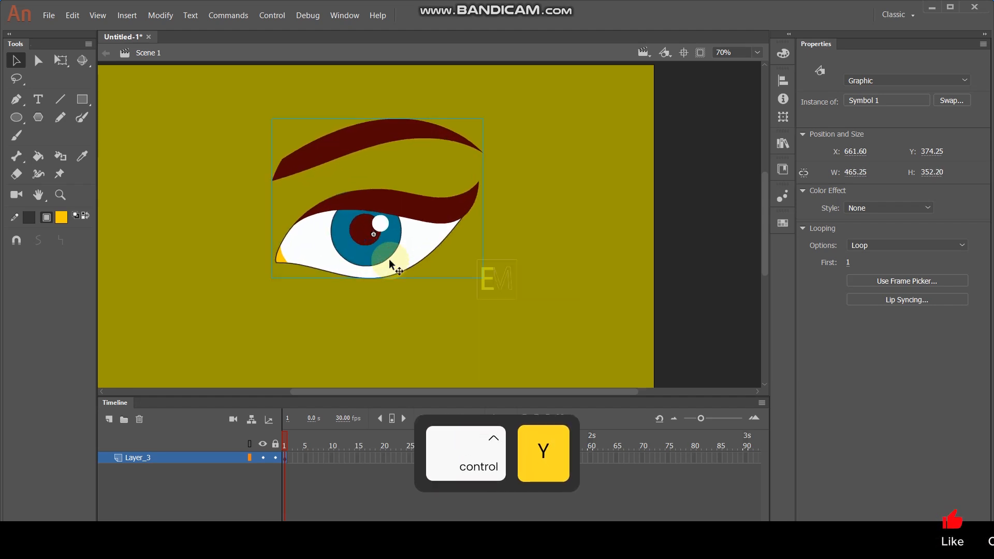
Place the enlarged eye on the stage's right half, duplicate it onto the left half and flip the copy horizontally.
scroll(279, 248, "down", 4)
scroll(370, 229, "up", 3)
left_click_drag(452, 264, 352, 257)
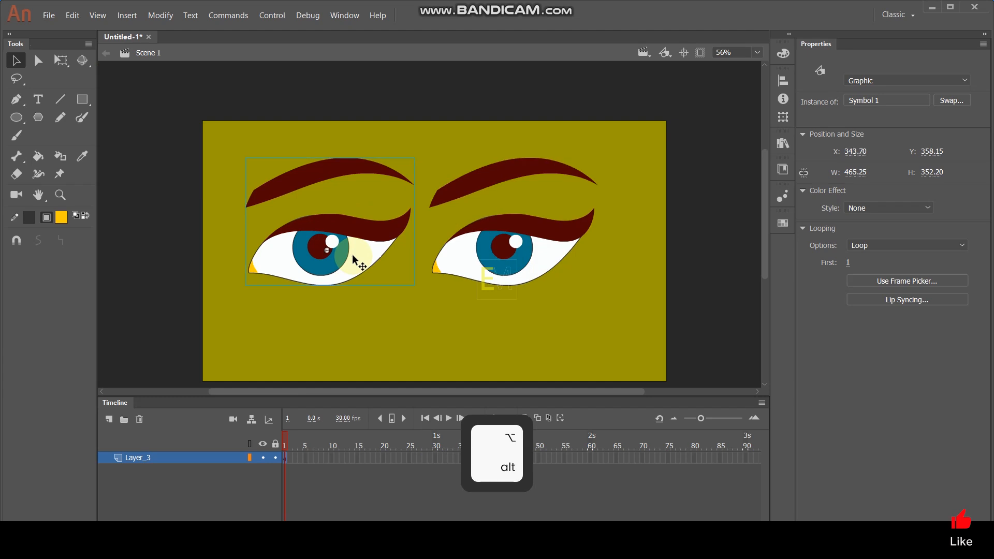
right_click(354, 257)
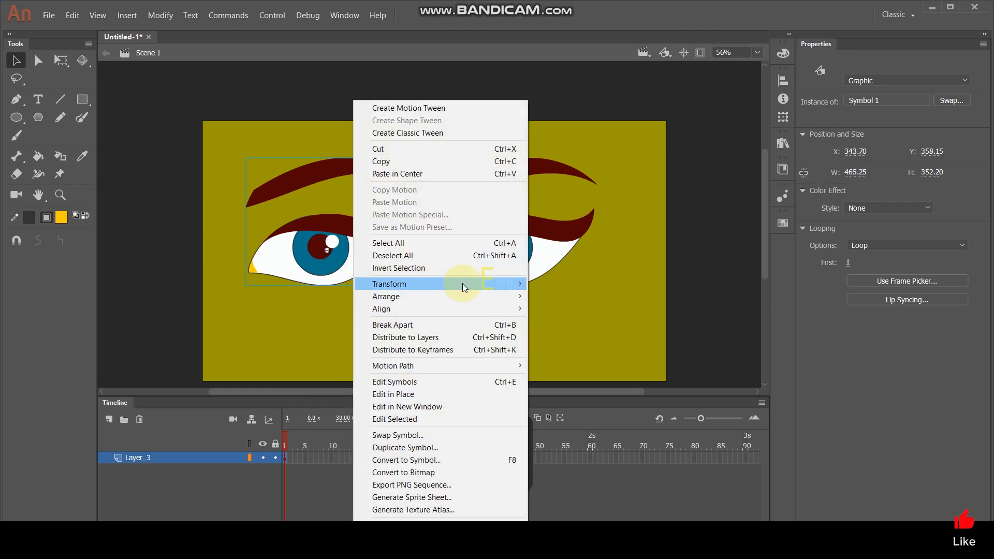
mouse_move(465, 288)
left_click(570, 403)
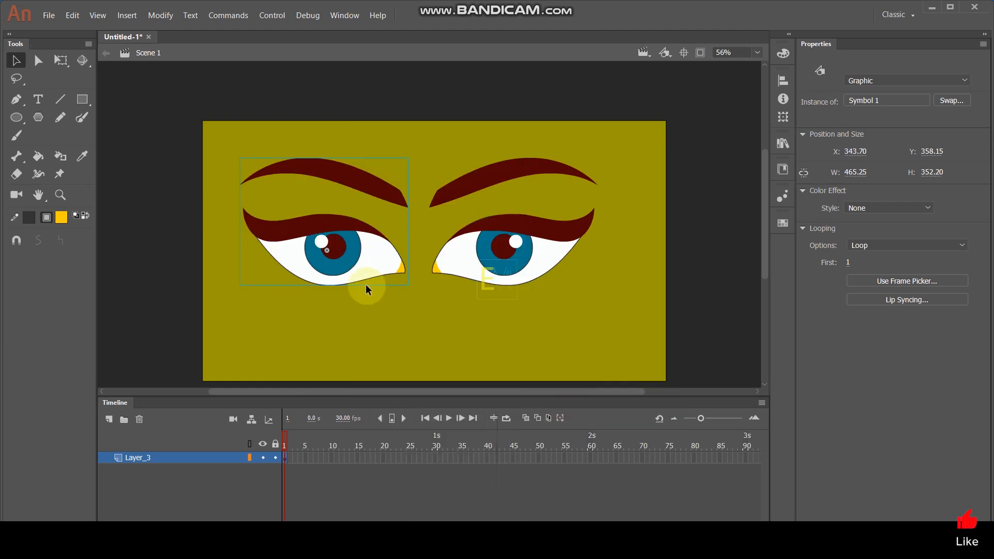
Reposition both eyes so they sit level and evenly spaced about the stage's vertical centre line, and deselect them.
left_click_drag(377, 256, 365, 256)
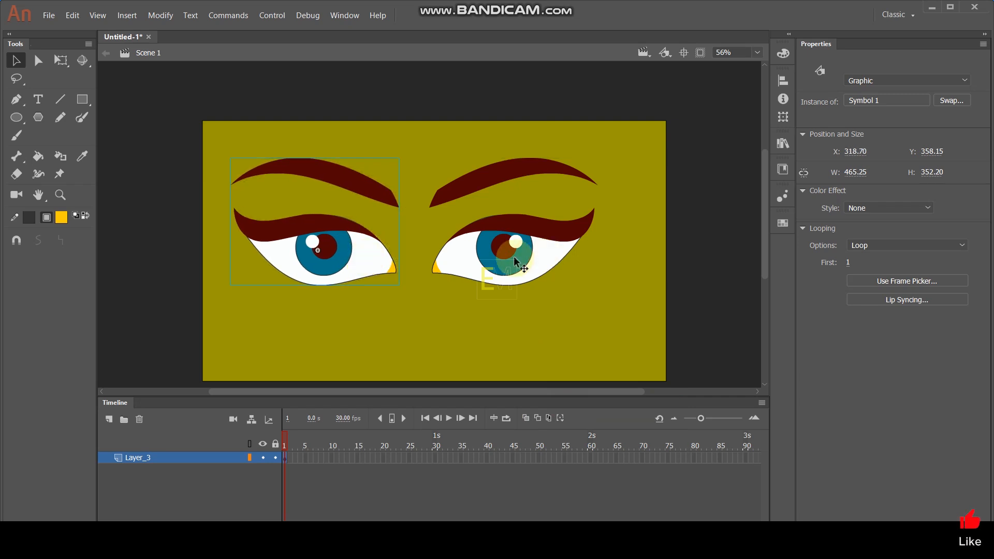
left_click_drag(496, 256, 538, 256)
left_click_drag(377, 262, 381, 257)
left_click_drag(568, 265, 562, 269)
left_click(679, 284)
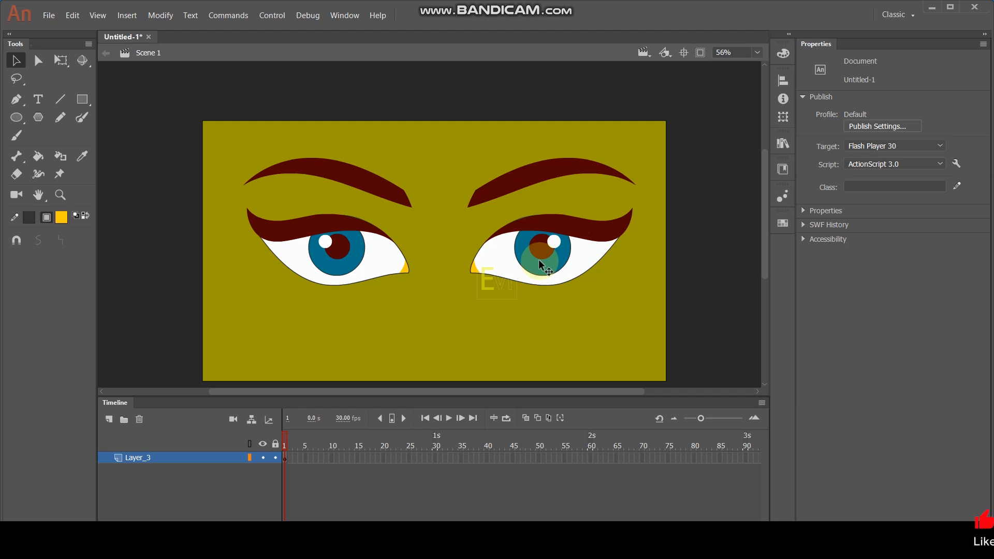
Extend Layer_3 to frame 40 on the main timeline and test the movie in a maximized preview window.
left_click(487, 459)
key("F5")
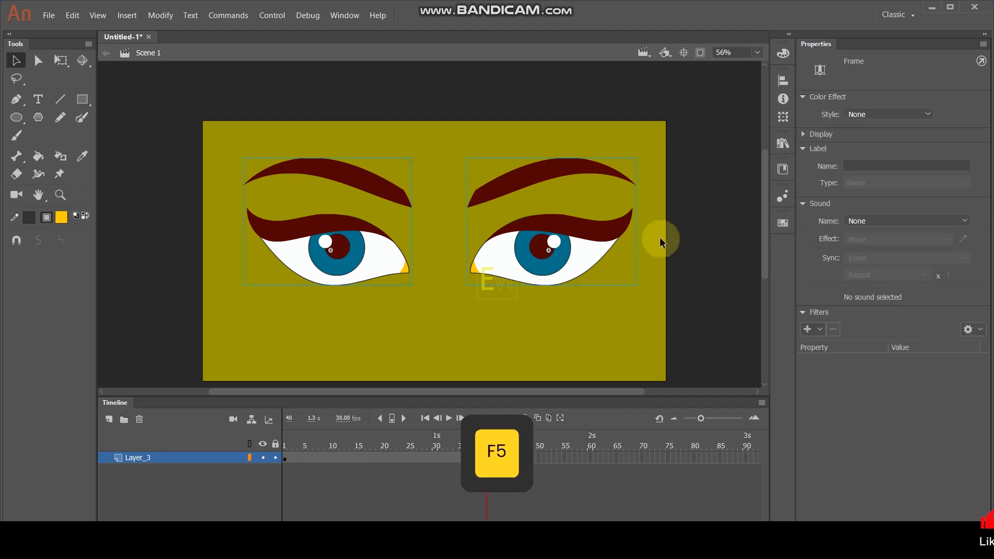
key("ctrl+Return")
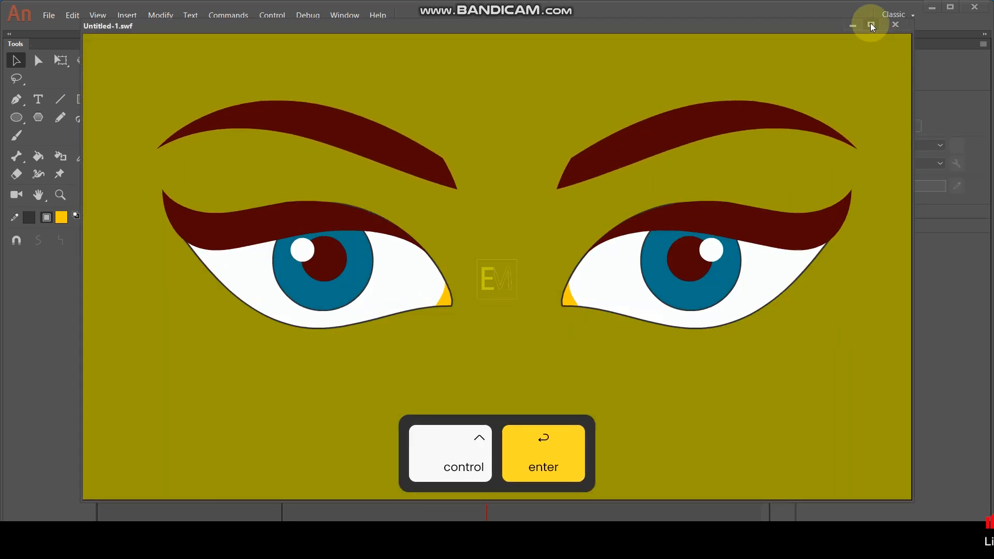
left_click(872, 25)
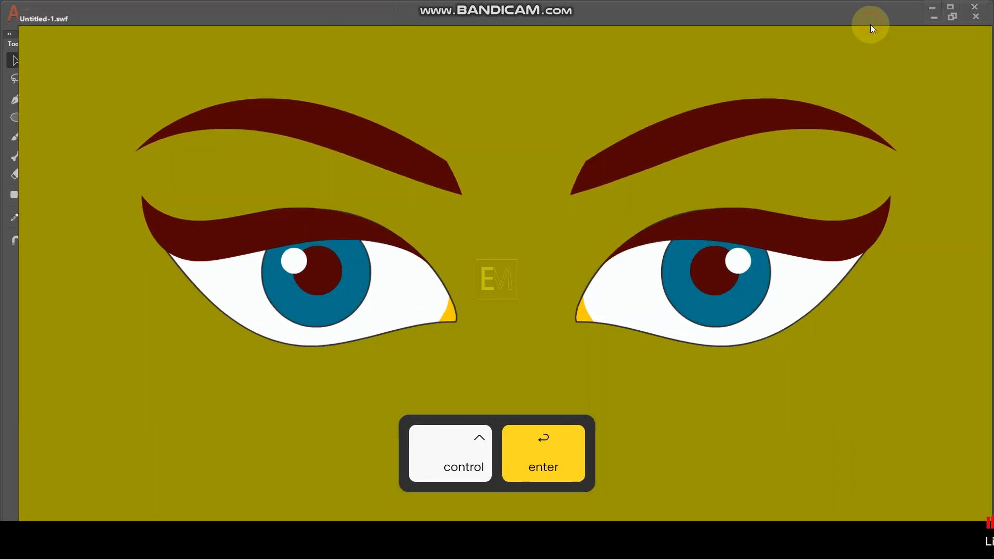